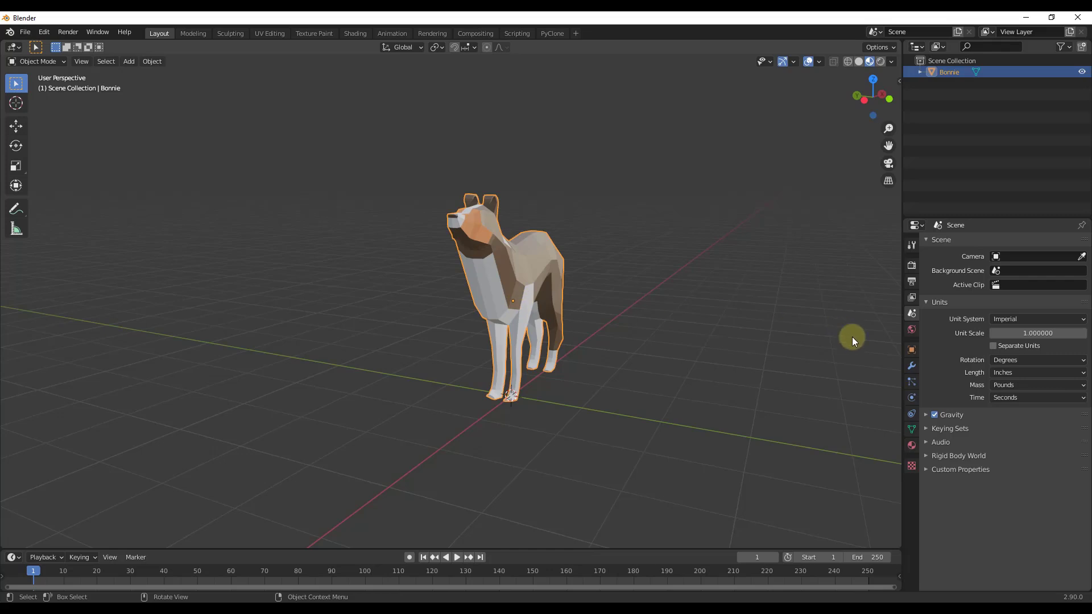
Step: Add a Mirror modifier to the dog model, mirrored across the X axis
left_click(910, 367)
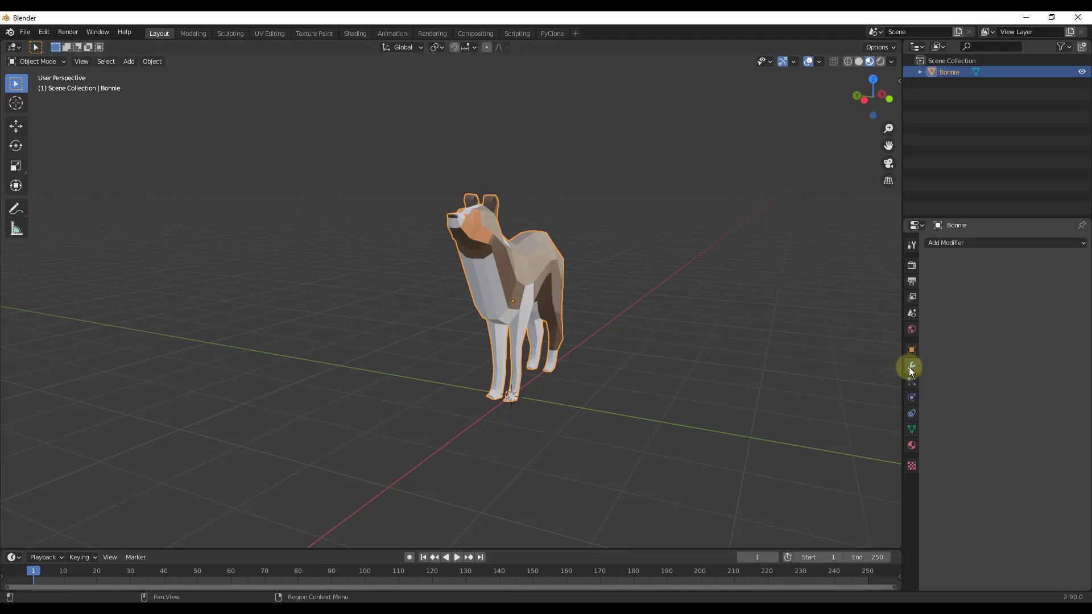
left_click(970, 241)
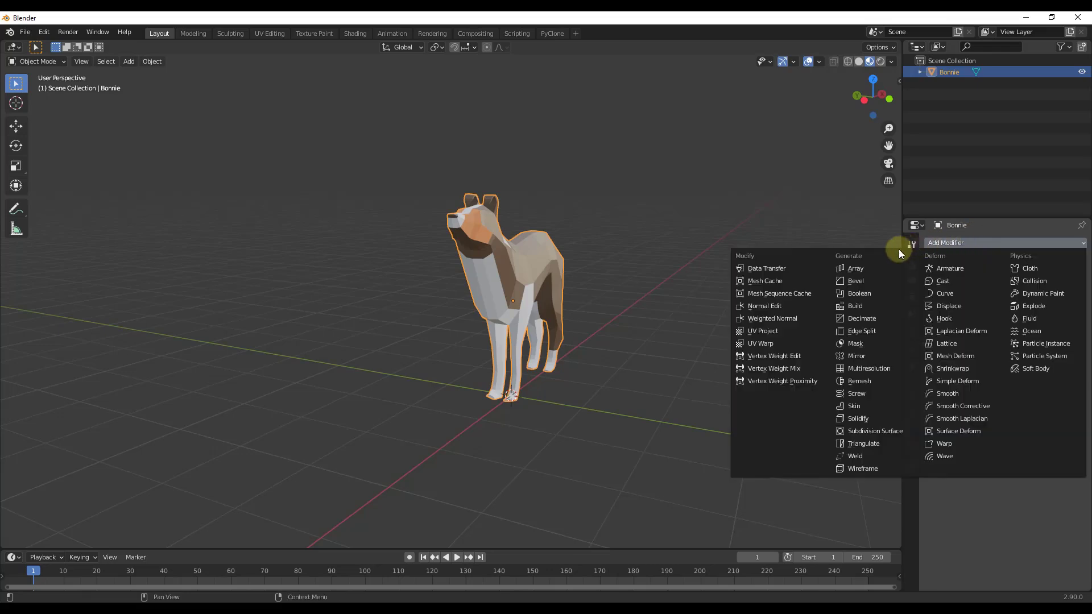
left_click(855, 357)
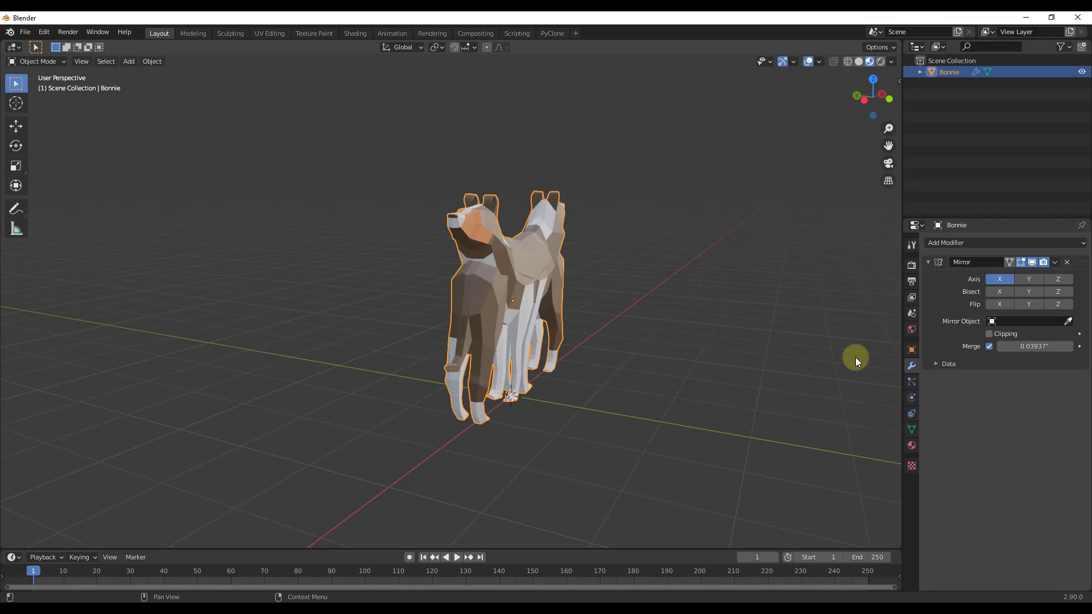
middle_click_drag(510, 302, 397, 293)
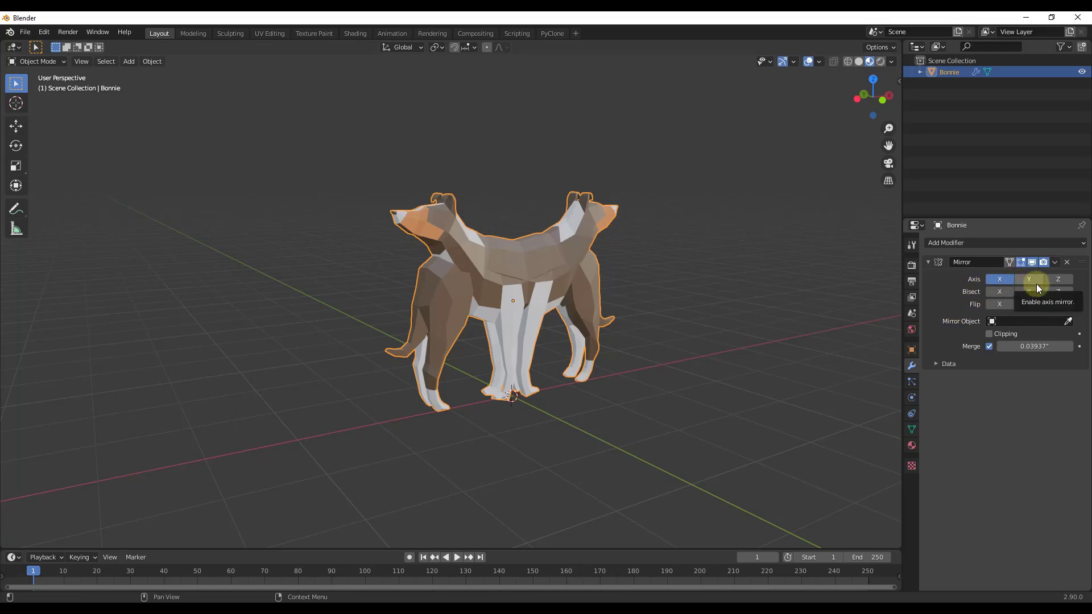
Step: Try the dog's Mirror modifier on the Y axis alone, and on the Z axis alone
left_click(1004, 279)
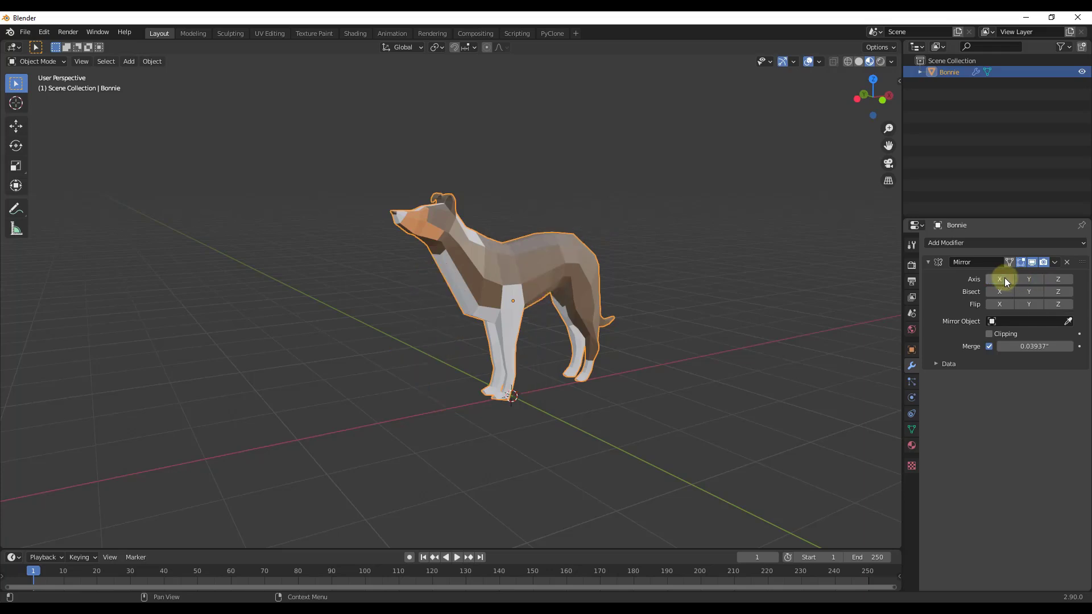
left_click(1027, 279)
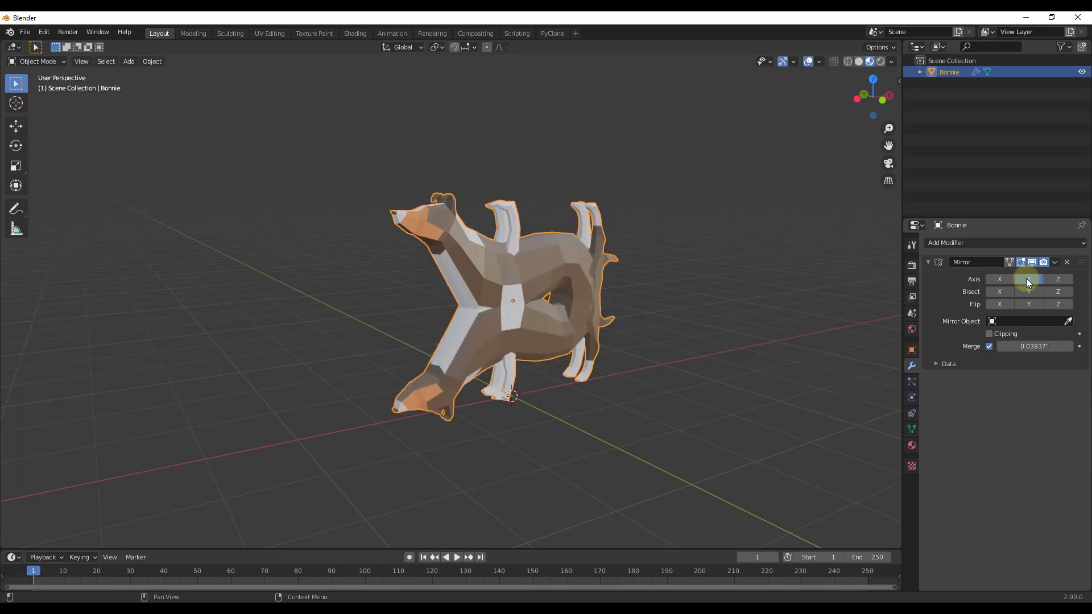
left_click(1027, 278)
left_click(1055, 279)
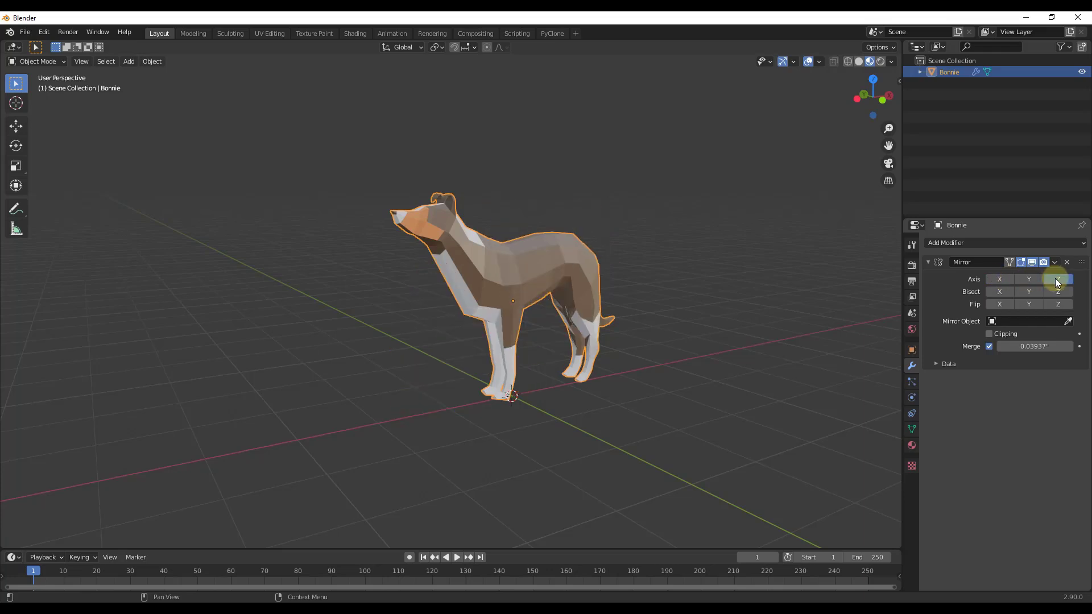
left_click(1055, 278)
left_click(1056, 278)
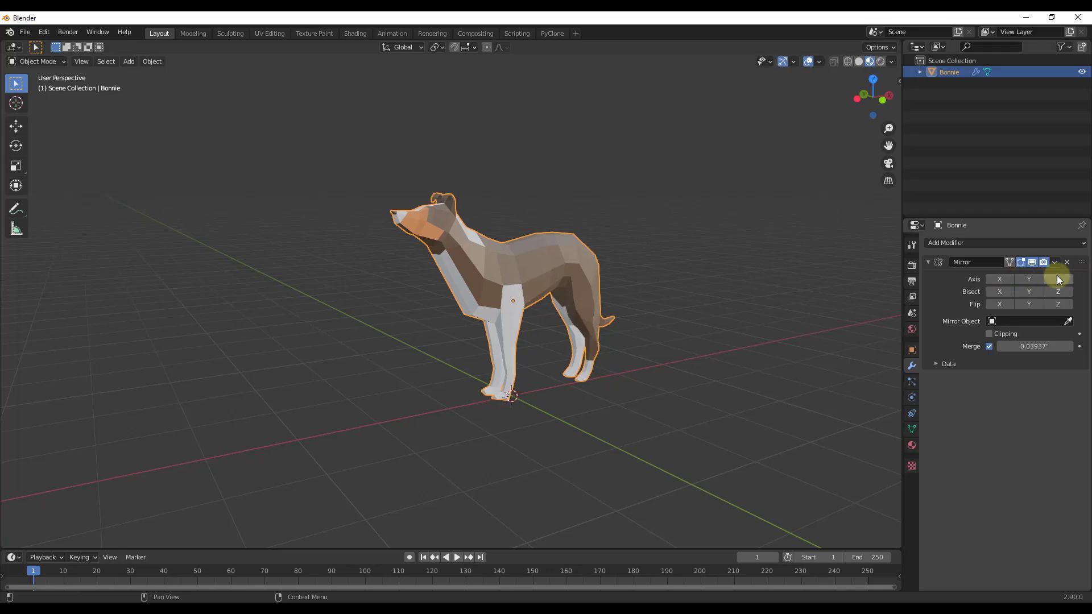
scroll(528, 330, "up", 4)
scroll(535, 327, "down", 4)
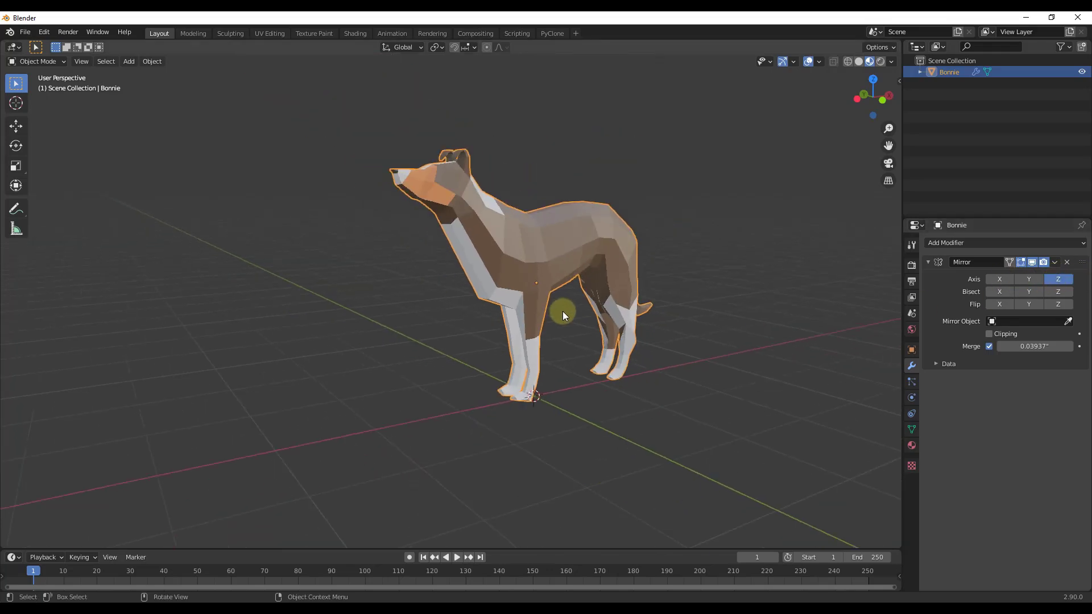
Step: Try mirroring the dog on X, Y and Z together, and return the Mirror modifier to X only
left_click(1032, 282)
left_click(1006, 281)
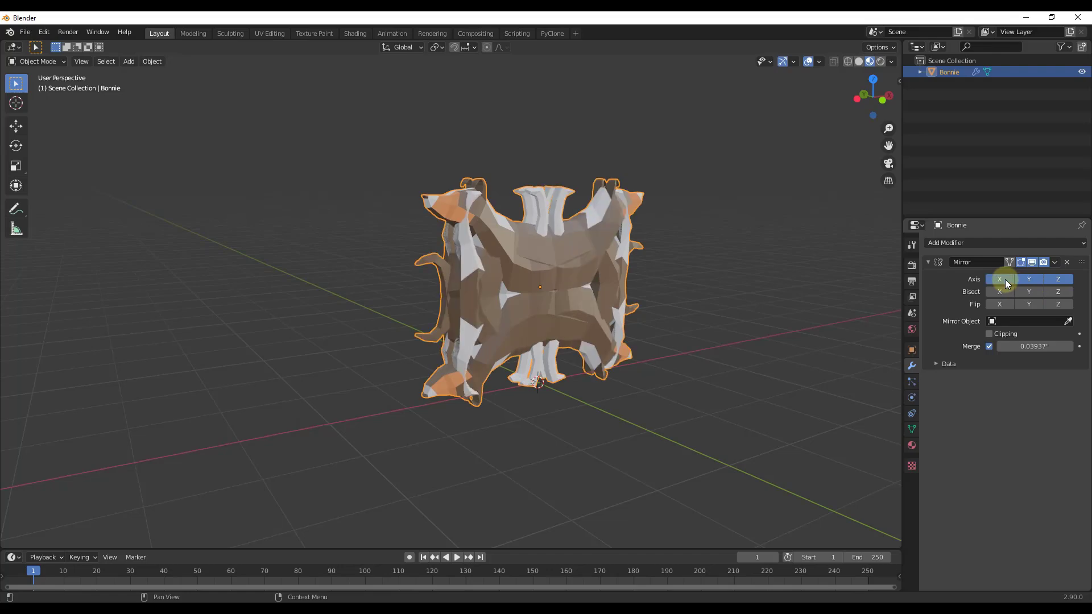
middle_click_drag(825, 330, 863, 309)
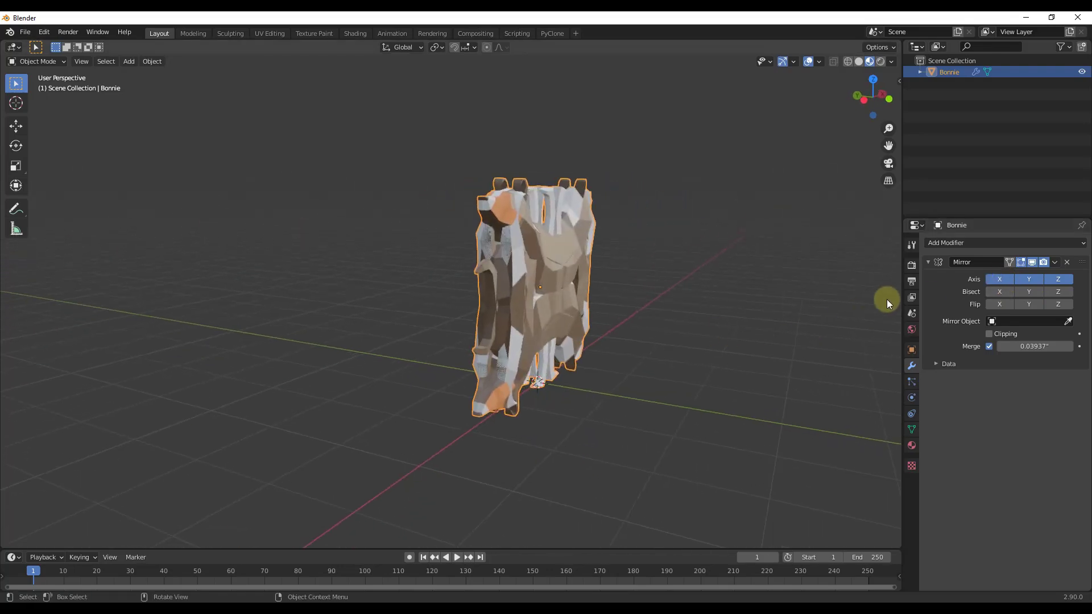
left_click(1027, 281)
left_click(1058, 280)
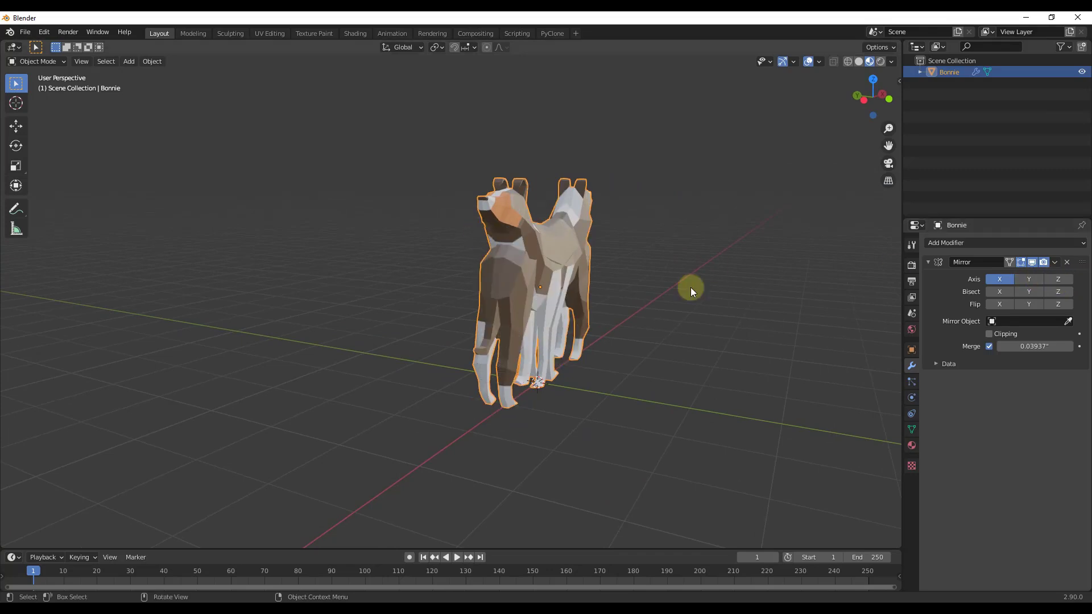
Step: In Edit Mode, select the dog's entire mesh and move it about 31.47" along the global X axis, away from its origin
scroll(551, 281, "up", 3)
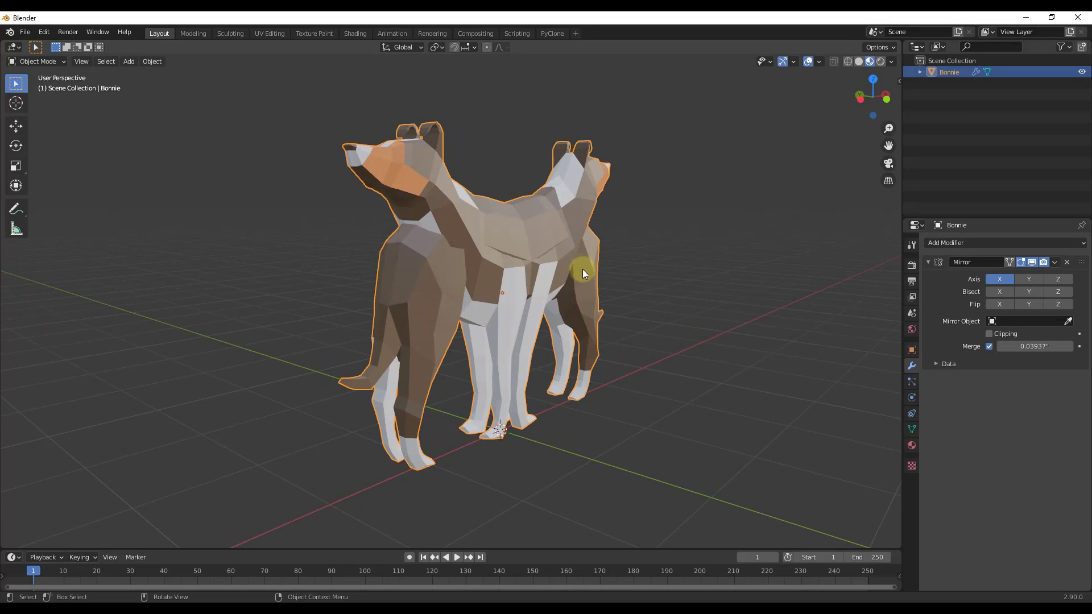
middle_click_drag(534, 271, 544, 217)
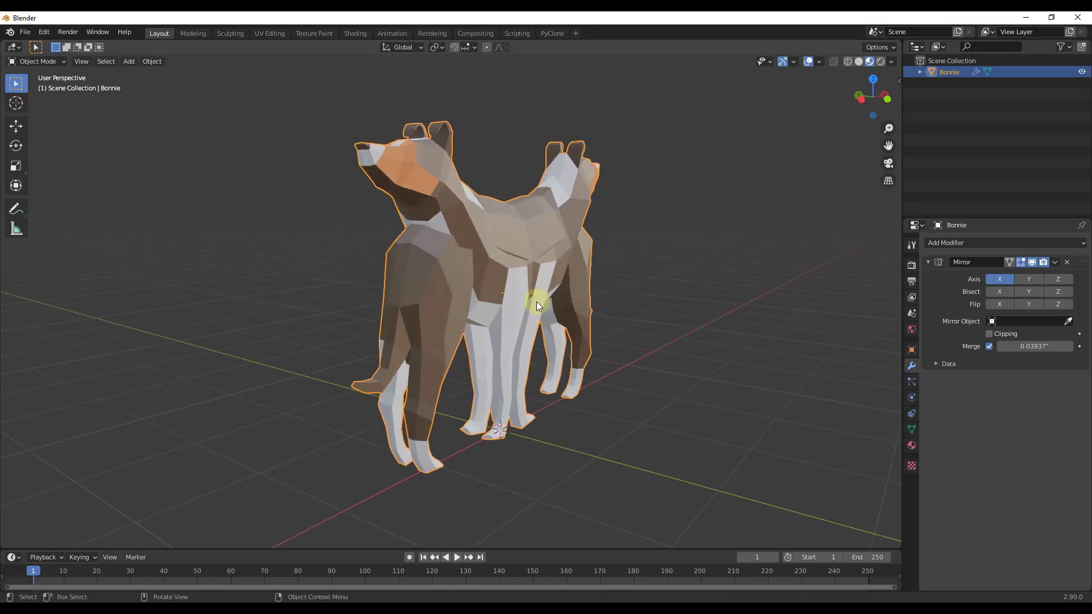
middle_click_drag(536, 302, 554, 239)
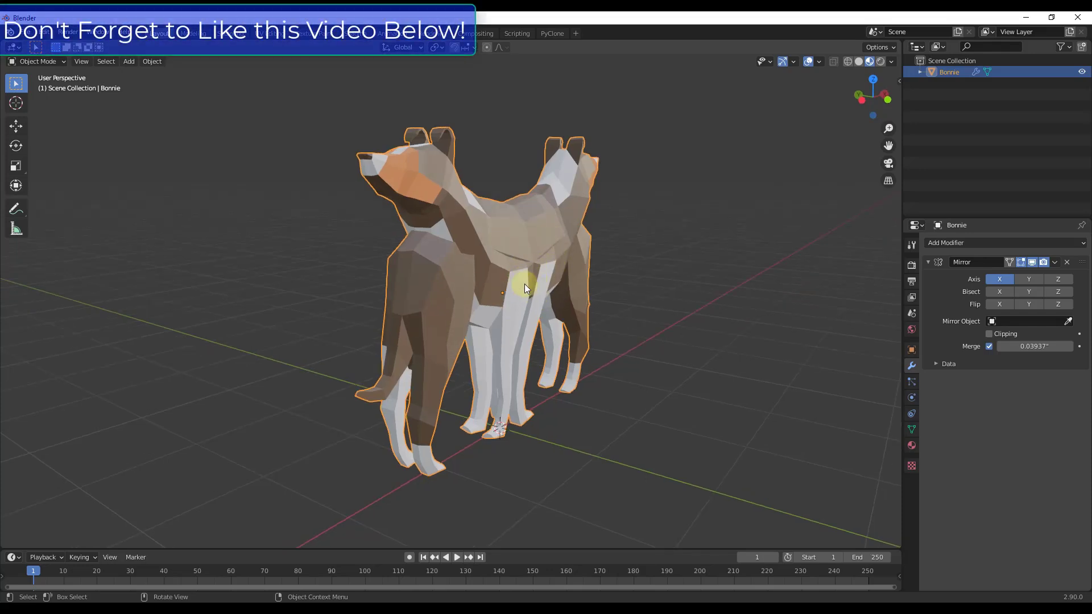
key("Tab")
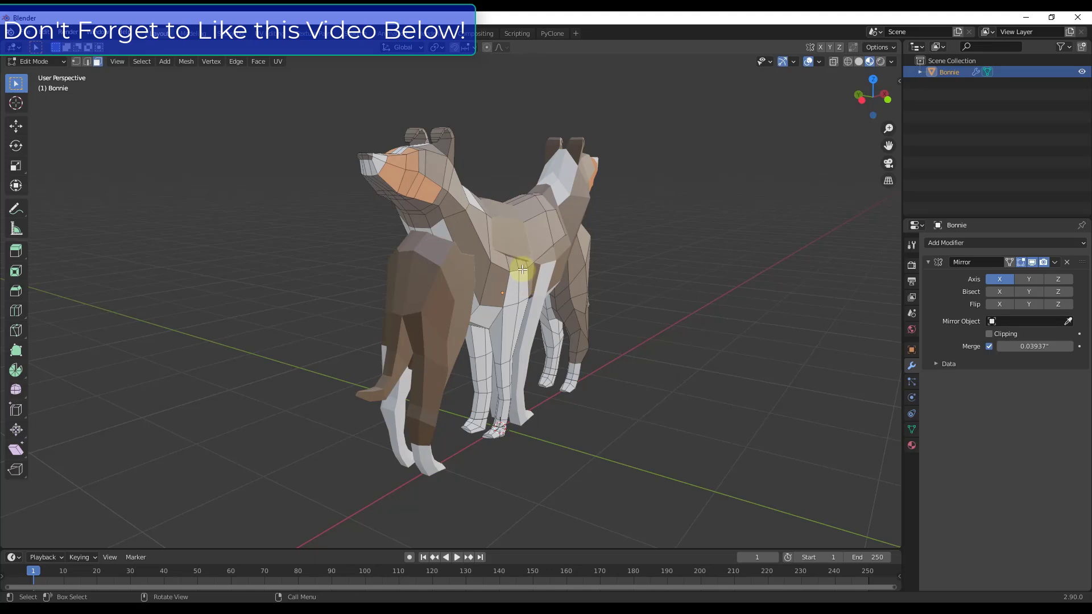
key("a")
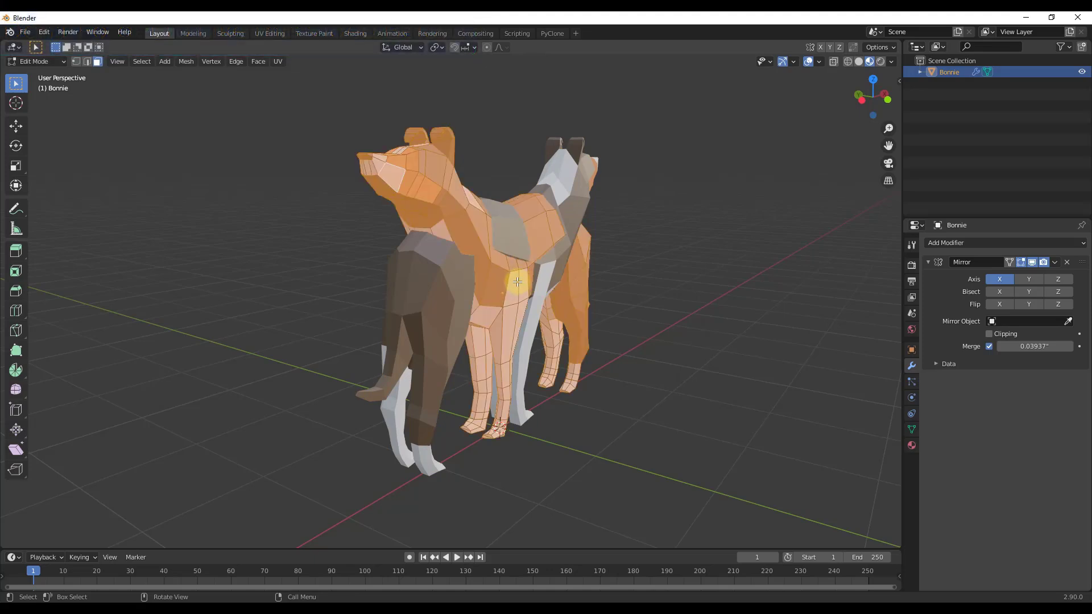
key("g")
key("y")
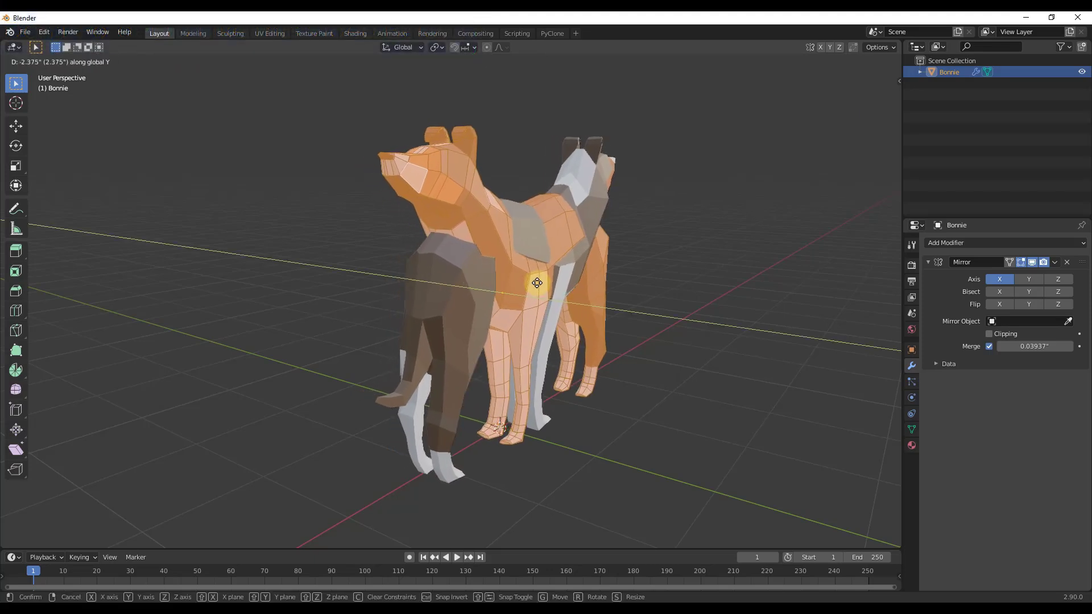
key("x")
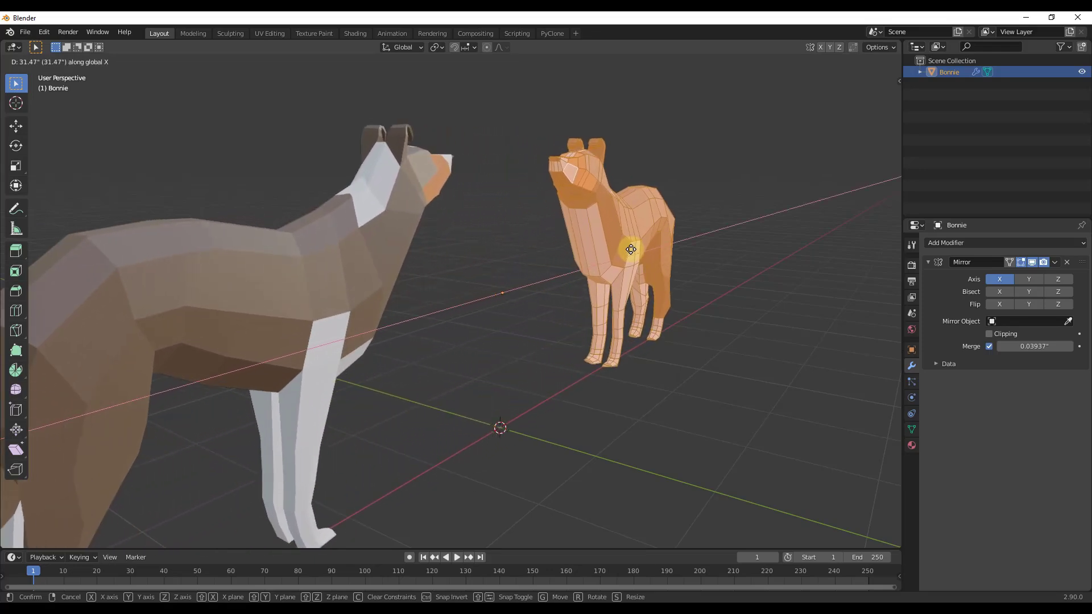
left_click(631, 249)
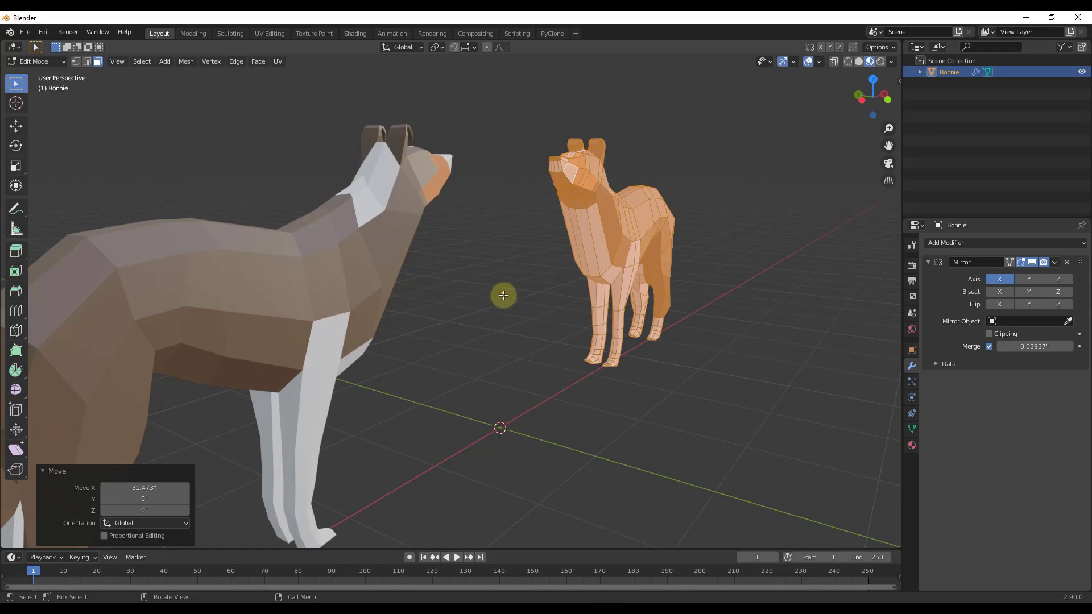
Step: Shift the whole mesh about -2.32" along the global X axis and return to Object Mode
middle_click_drag(641, 256, 584, 259)
key("g")
key("x")
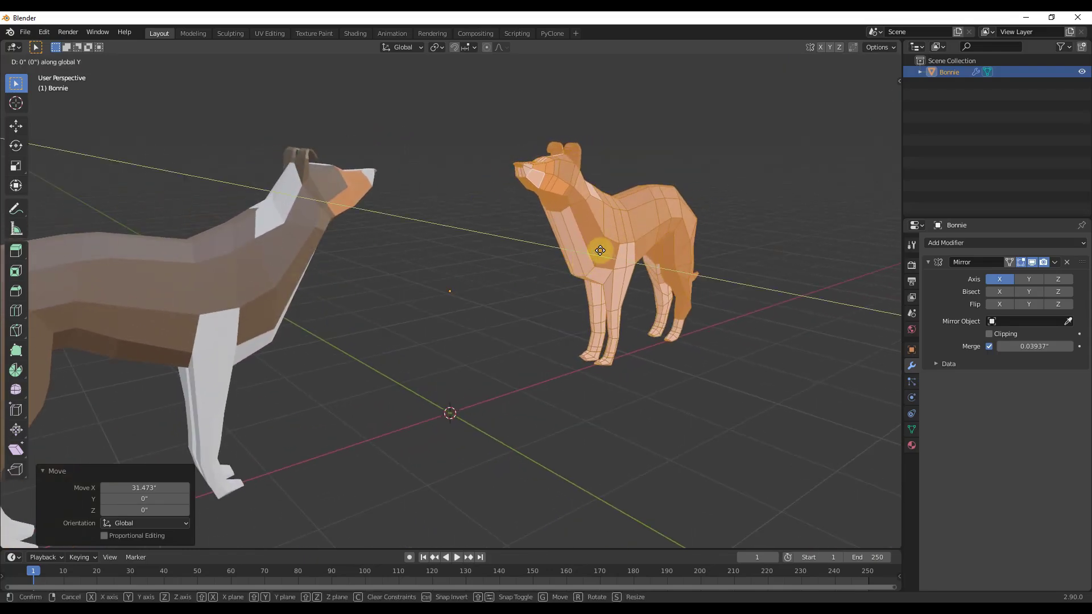
left_click(592, 263)
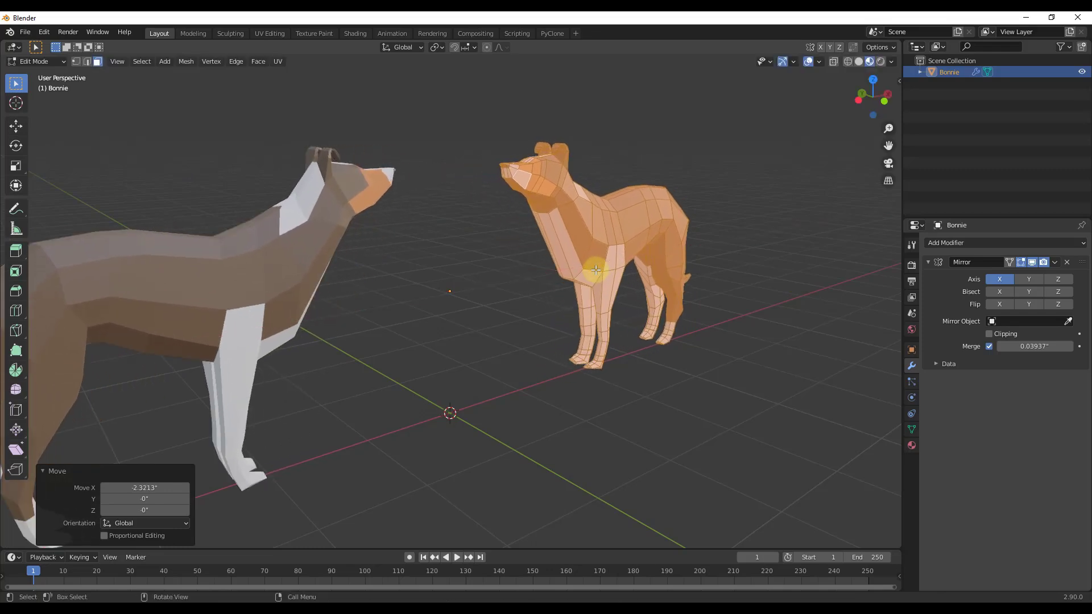
key("Tab")
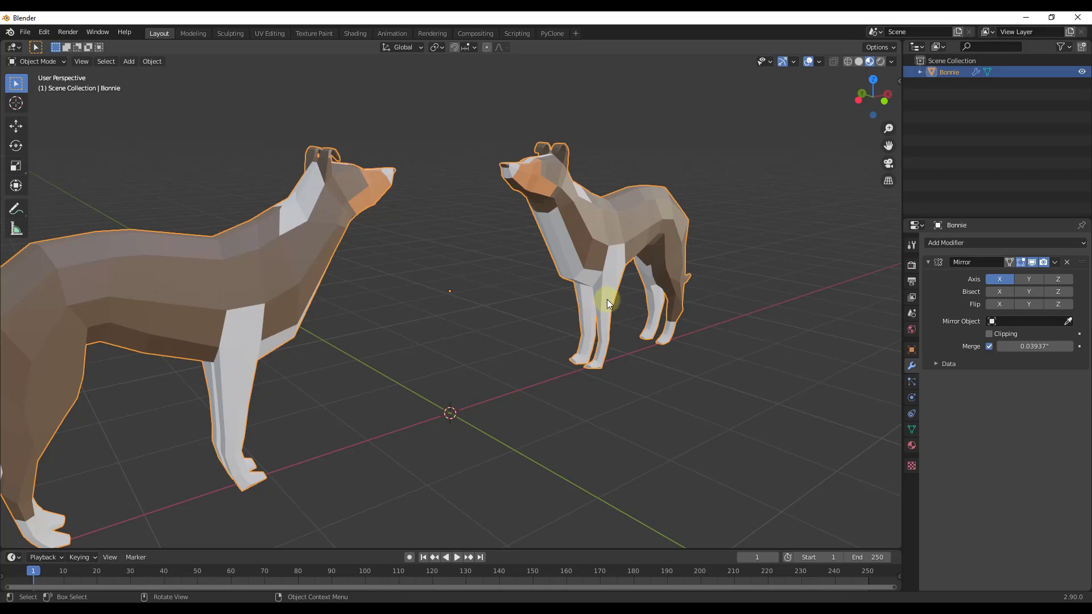
Step: Restrict object transforms so they affect only origins
middle_click_drag(607, 300, 593, 252)
left_click(891, 49)
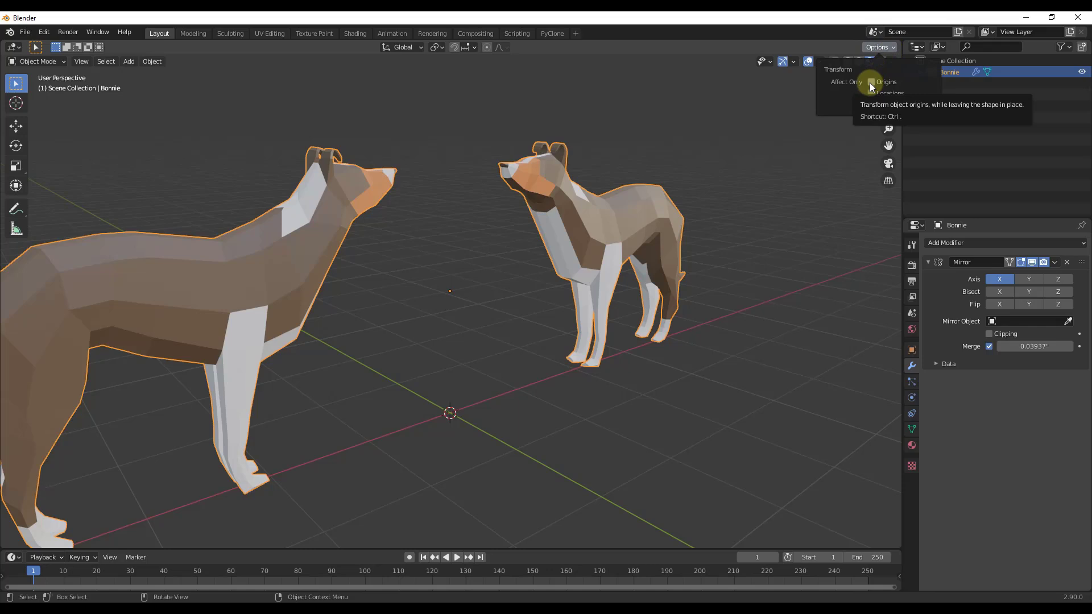
left_click(871, 83)
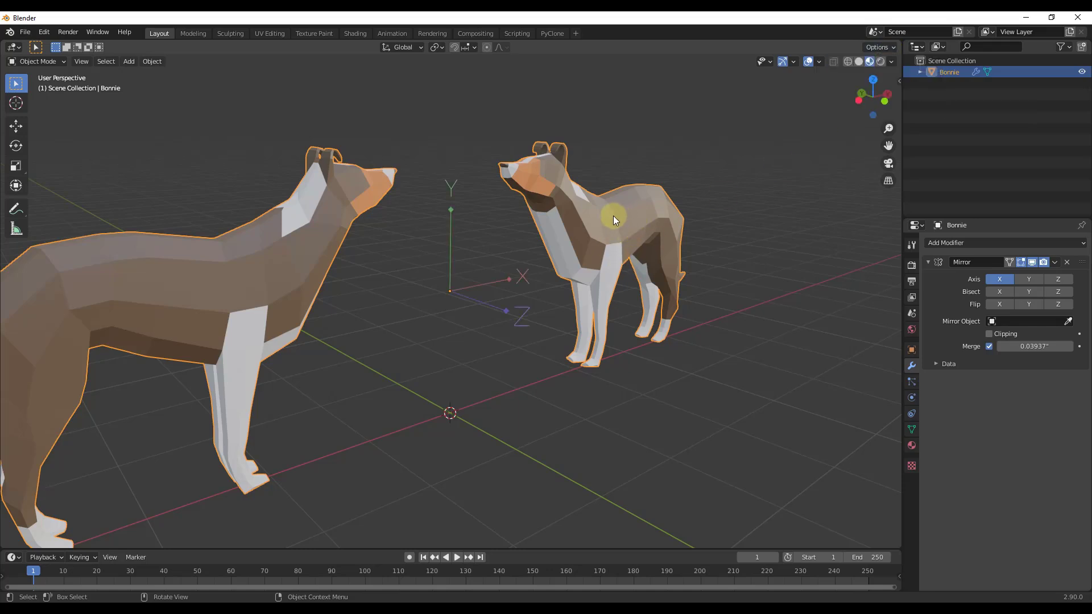
middle_click_drag(493, 301, 573, 232)
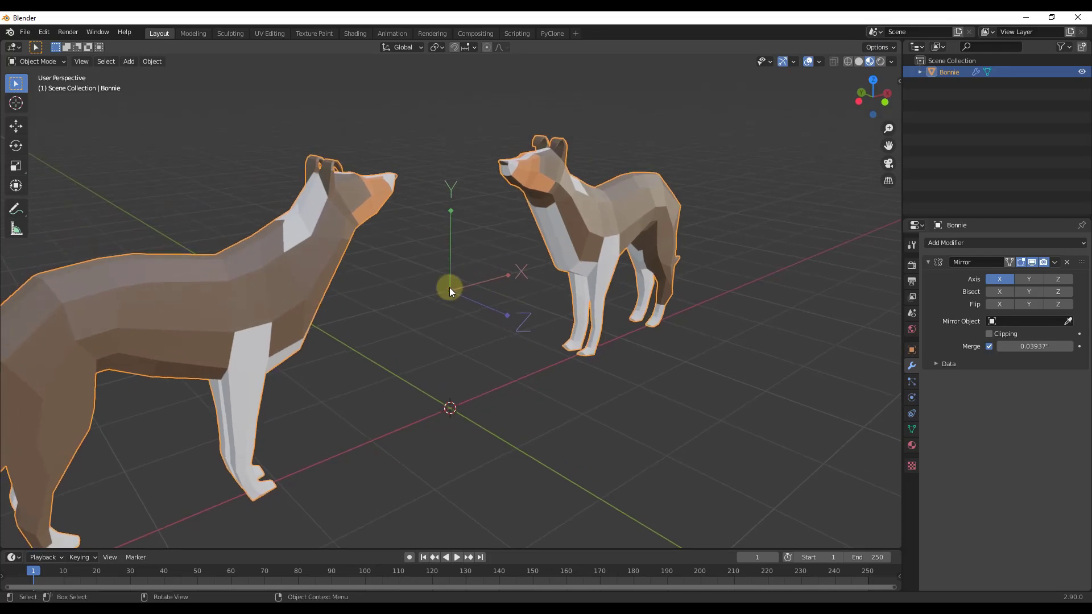
key("g")
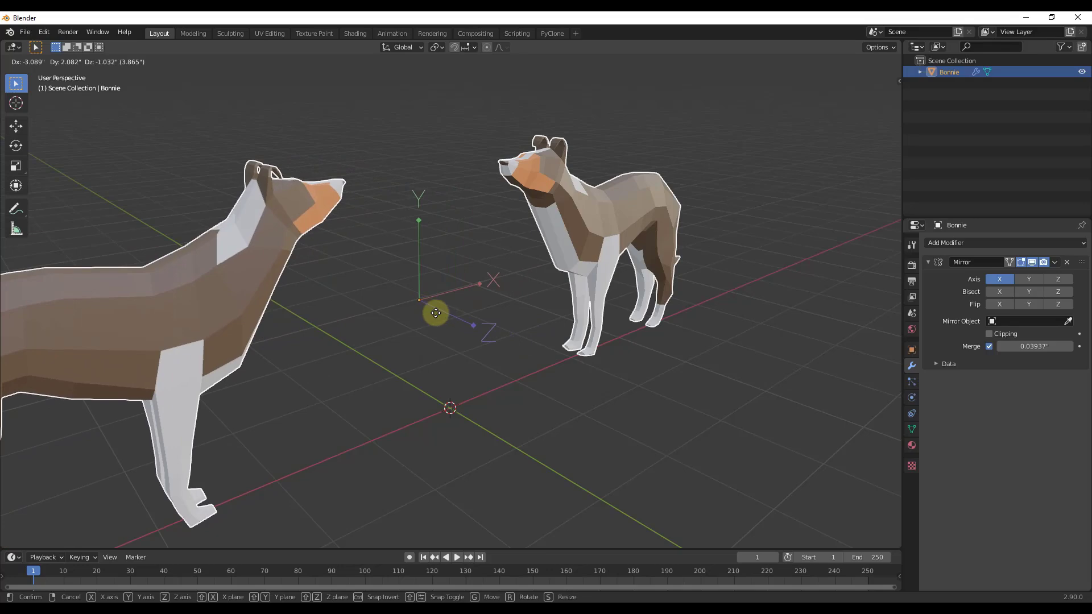
left_click(460, 299)
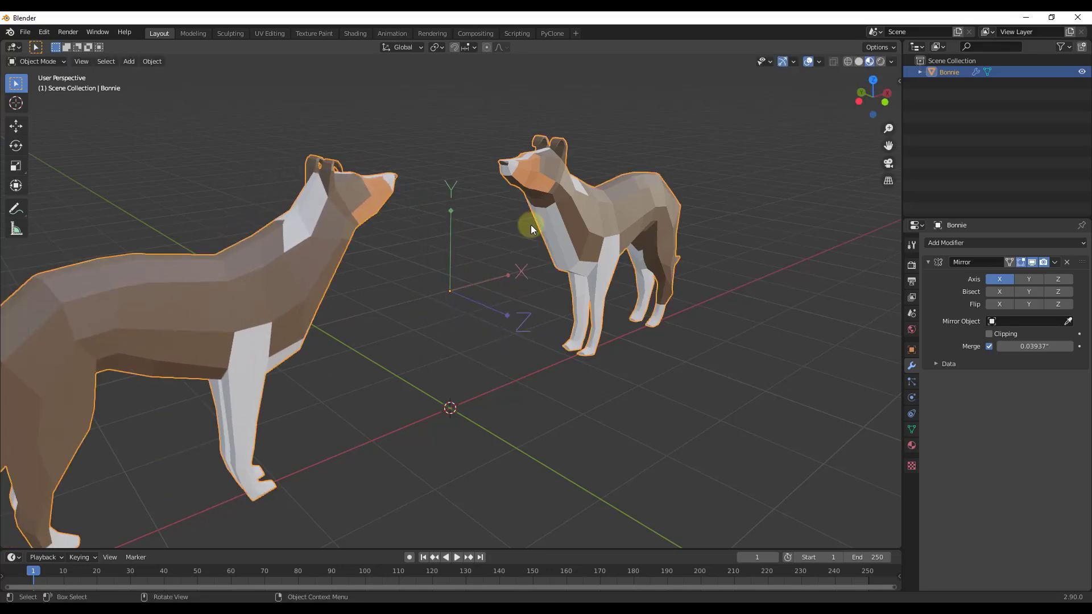
Step: From the top view, move the dog's origin about 0.13" in X and 9.3" in Y
left_click(873, 80)
key("g")
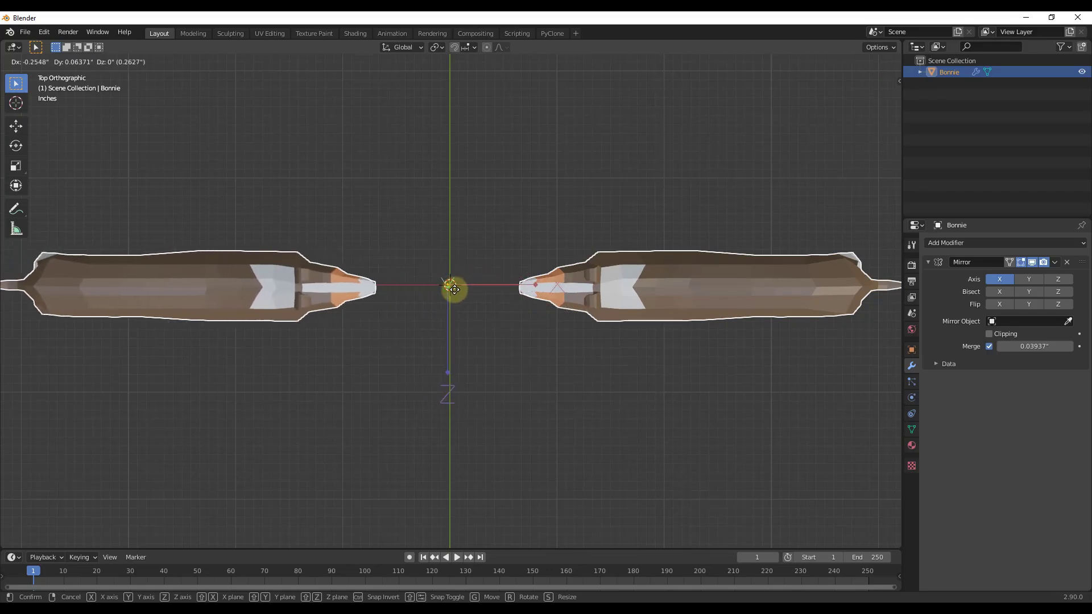
left_click(476, 295)
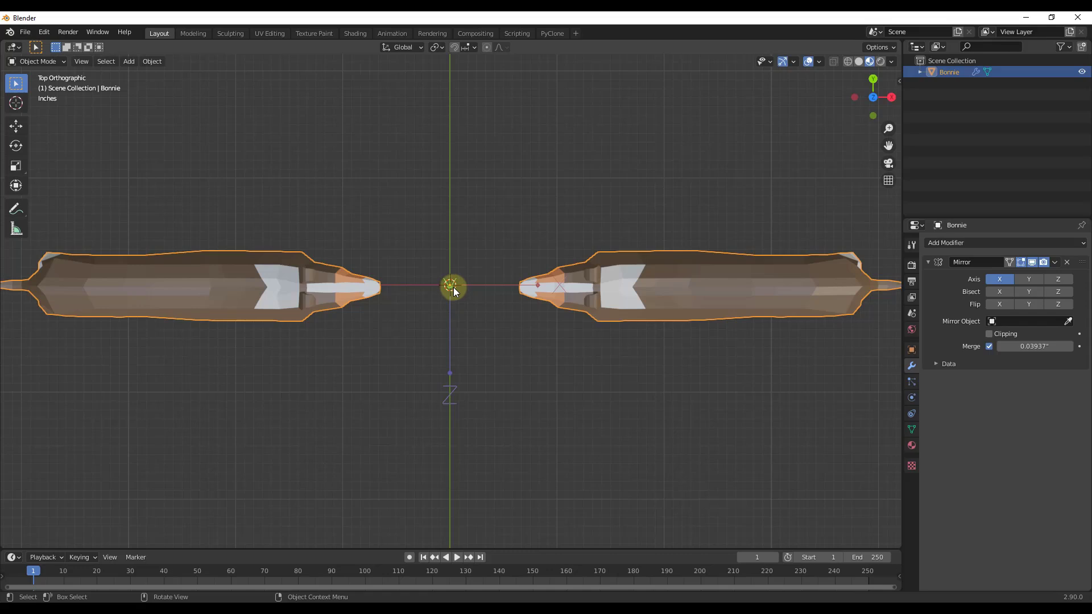
key("g")
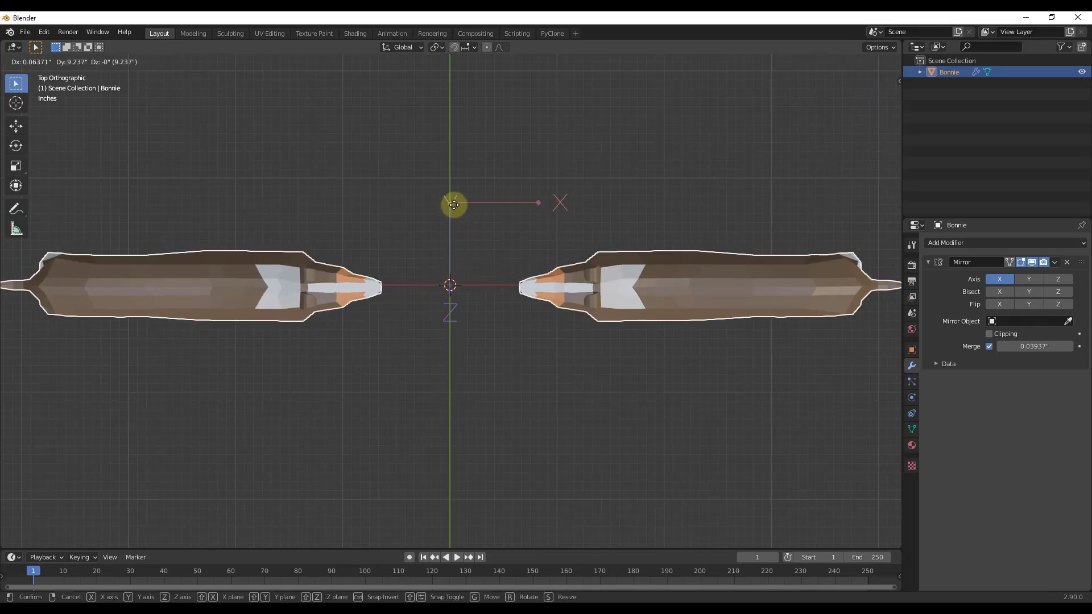
left_click(453, 205)
middle_click_drag(458, 214, 559, 564)
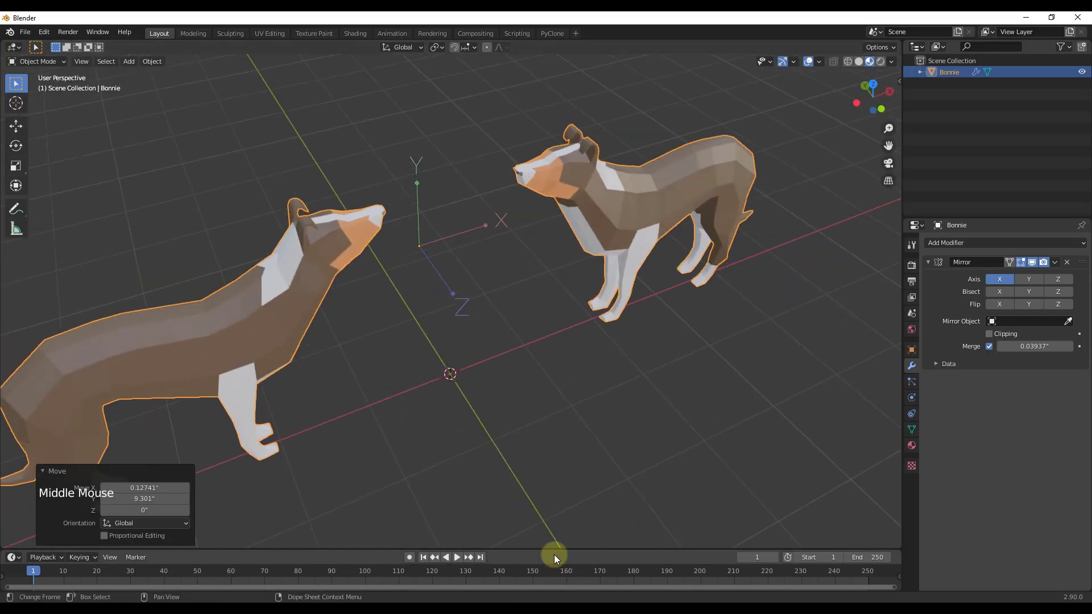
Step: Turn off origin-only transforms and enable the Z axis alongside X in the Mirror modifier
left_click(880, 47)
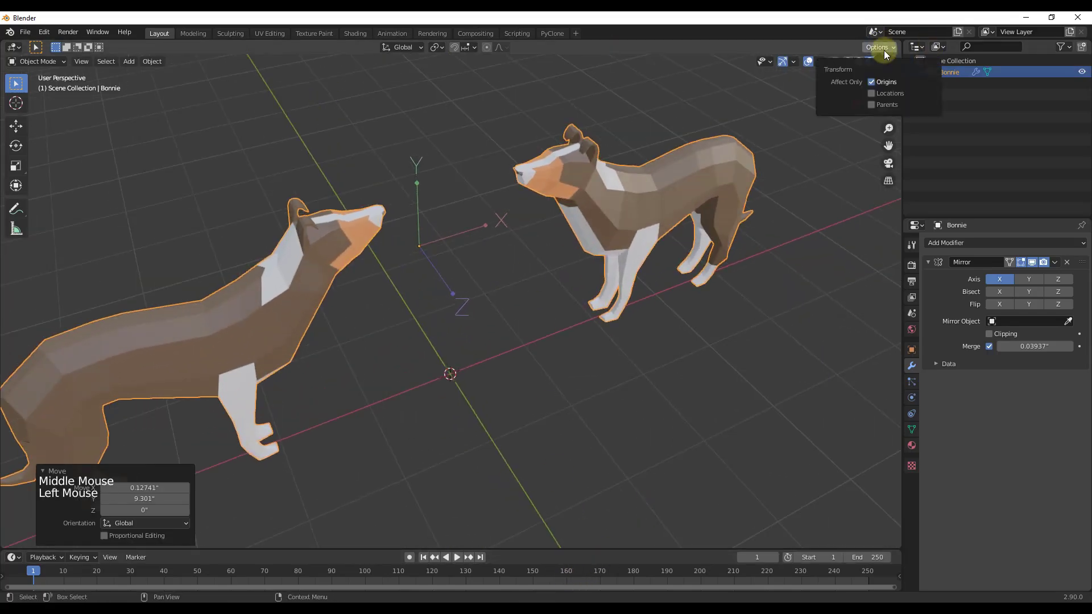
left_click(886, 84)
left_click(575, 390)
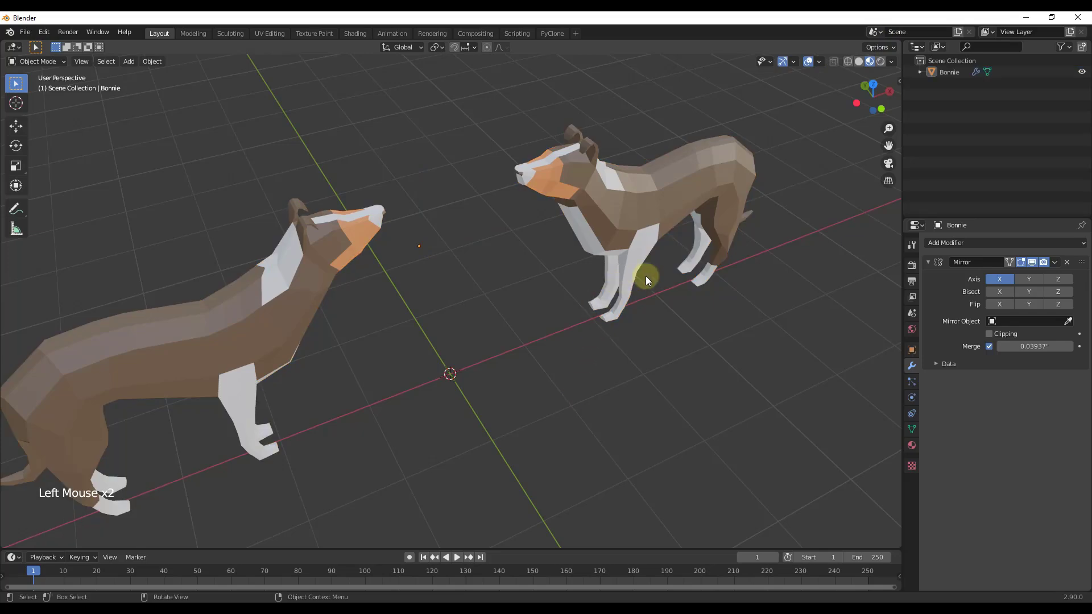
left_click(1057, 279)
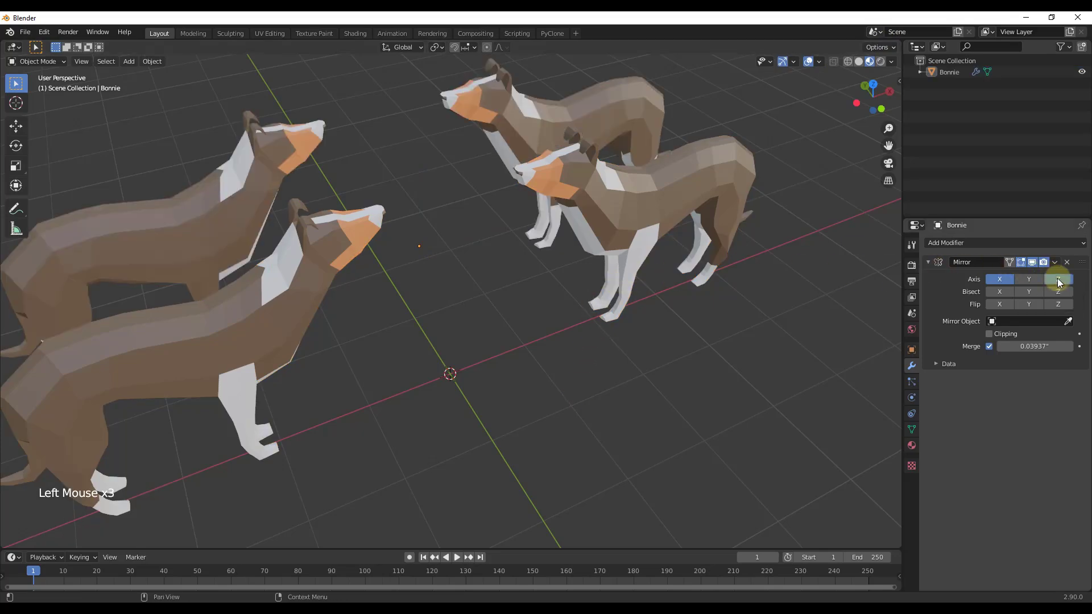
Step: Examine the four dogs from several angles, switching the Mirror modifier's X axis off and back on to compare the mirrored copies
middle_click_drag(349, 286, 431, 214)
scroll(421, 244, "down", 4)
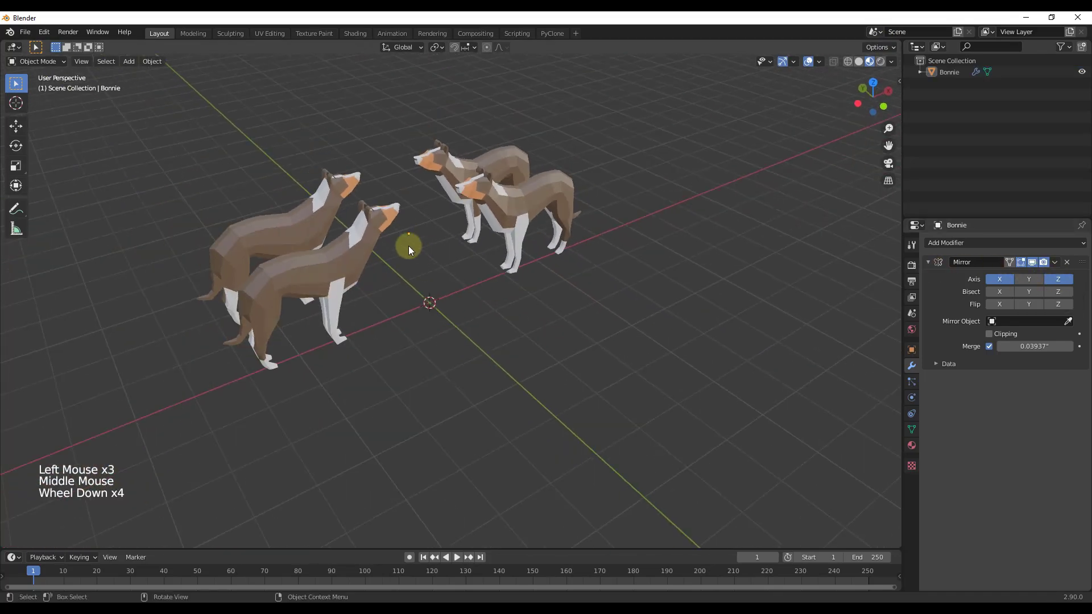
scroll(411, 230, "up", 5)
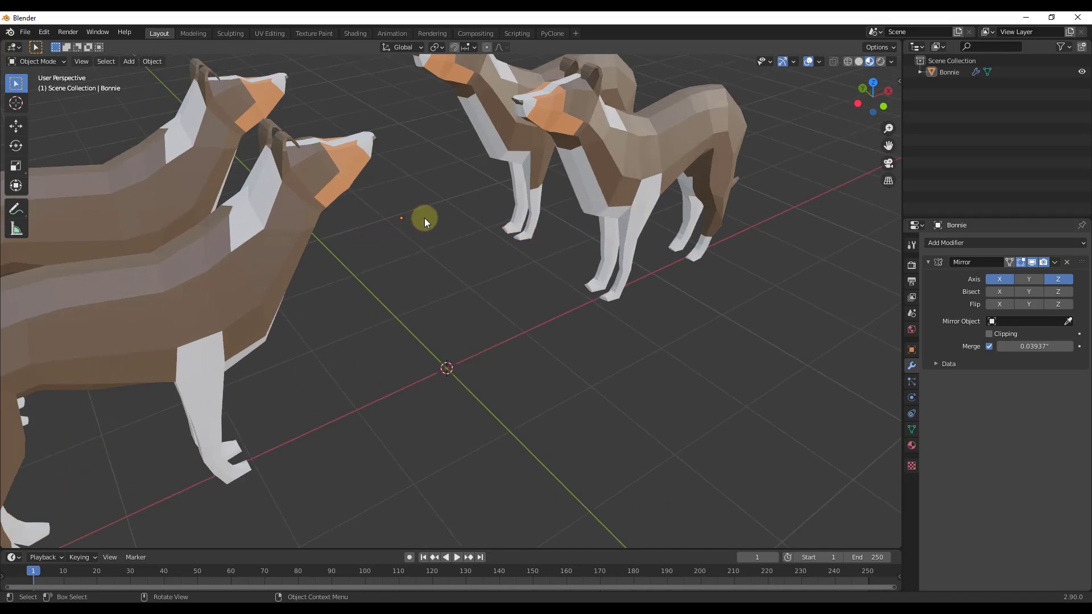
left_click(992, 280)
left_click(992, 279)
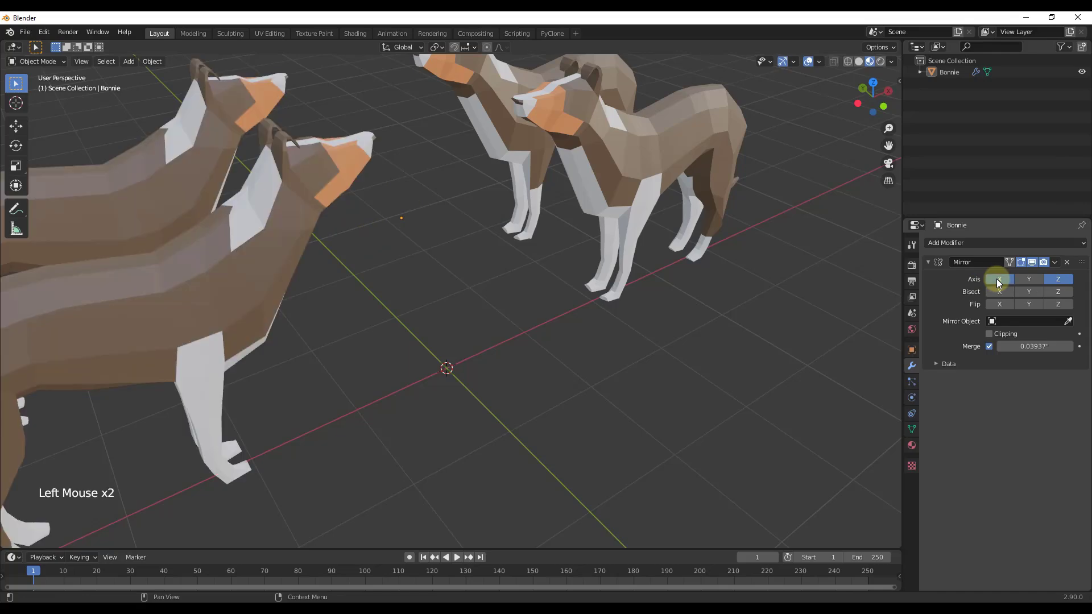
scroll(657, 256, "down", 4)
scroll(649, 149, "up", 3)
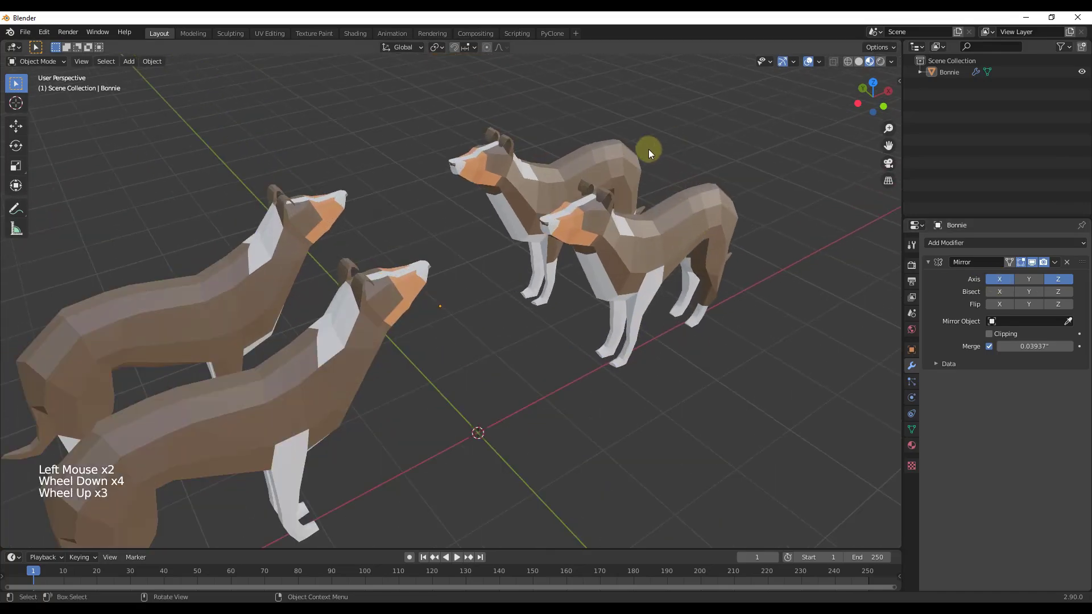
scroll(649, 147, "down", 2)
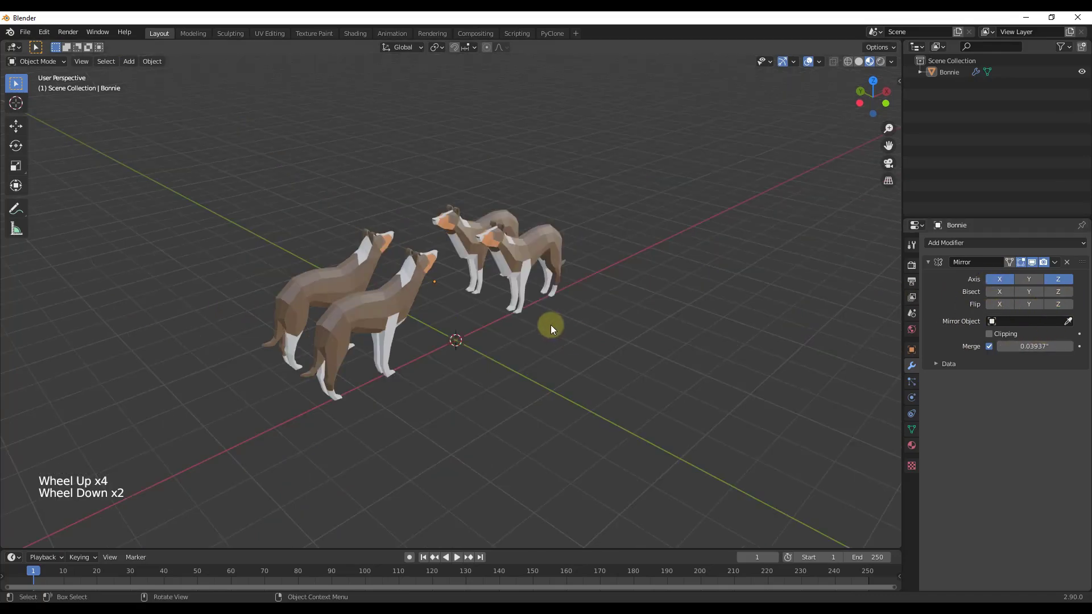
middle_click_drag(550, 325, 578, 324)
middle_click_drag(522, 361, 507, 349)
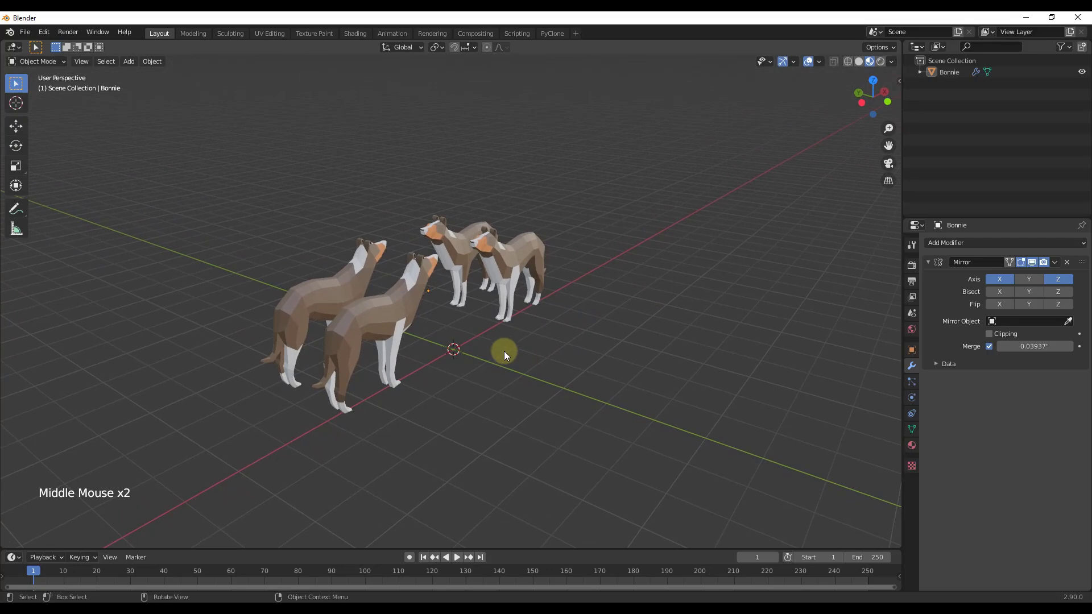
Step: Add a cube and move it about -50.2" along the global Y axis, clear of the dogs
key("shift+a")
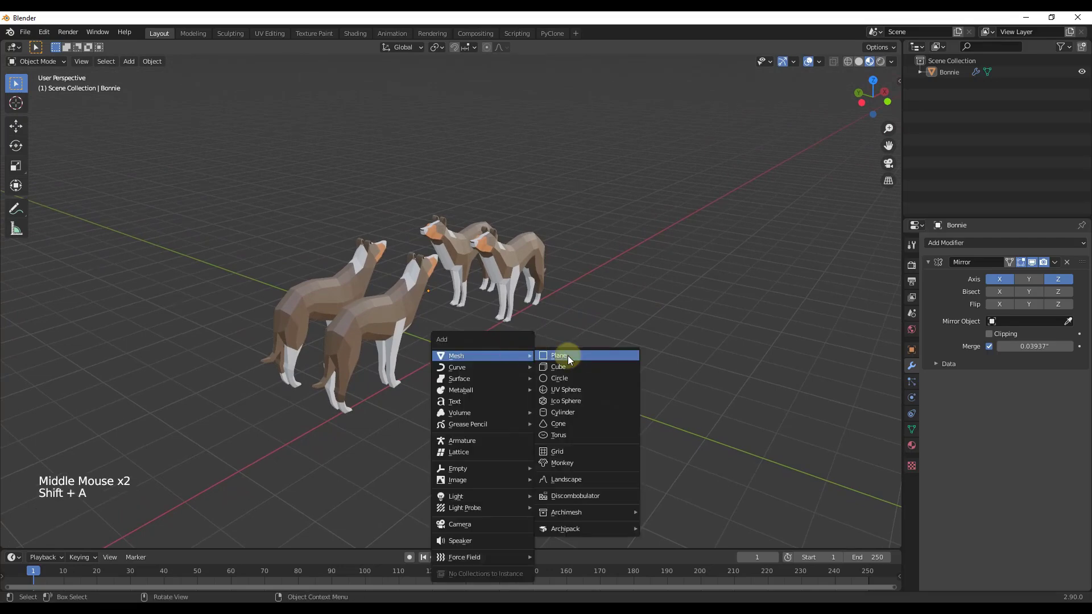
left_click(558, 367)
key("g")
left_click(660, 408)
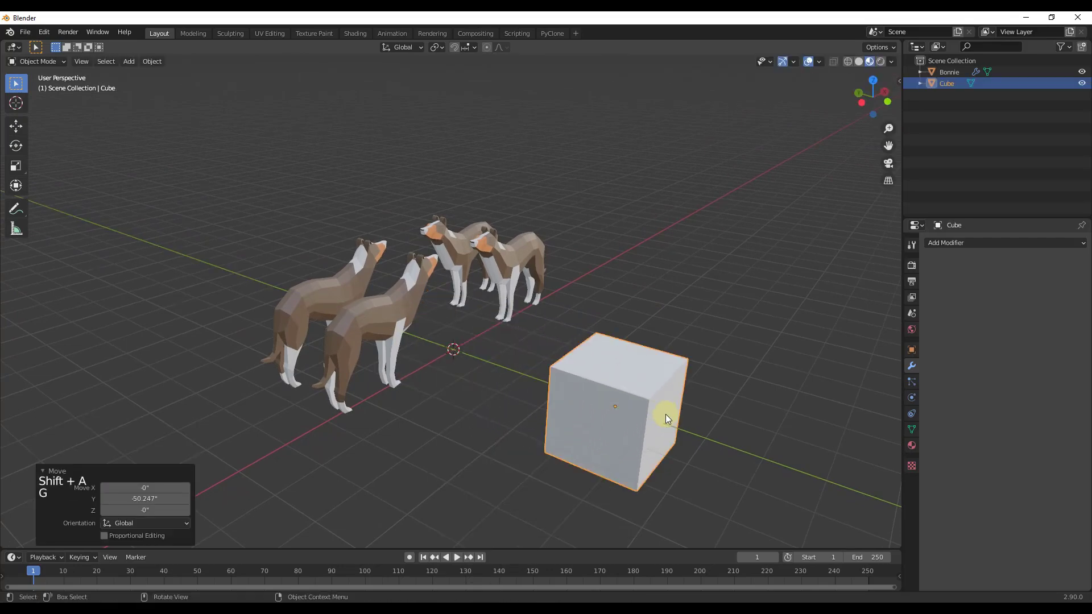
Step: Raise the cube about 18.4" along the Z axis
key("g")
key("z")
left_click(681, 373)
scroll(751, 363, "up", 3)
middle_click_drag(751, 363, 764, 327)
scroll(765, 326, "down", 5)
middle_click_drag(530, 317, 794, 312)
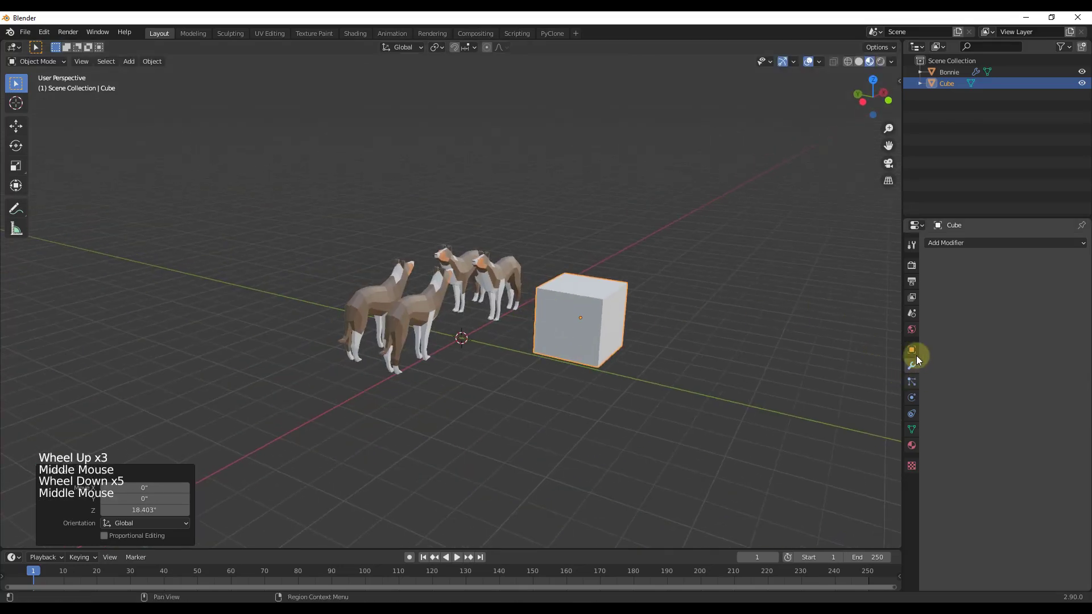
Step: Add a Mirror modifier to the cube
left_click(962, 244)
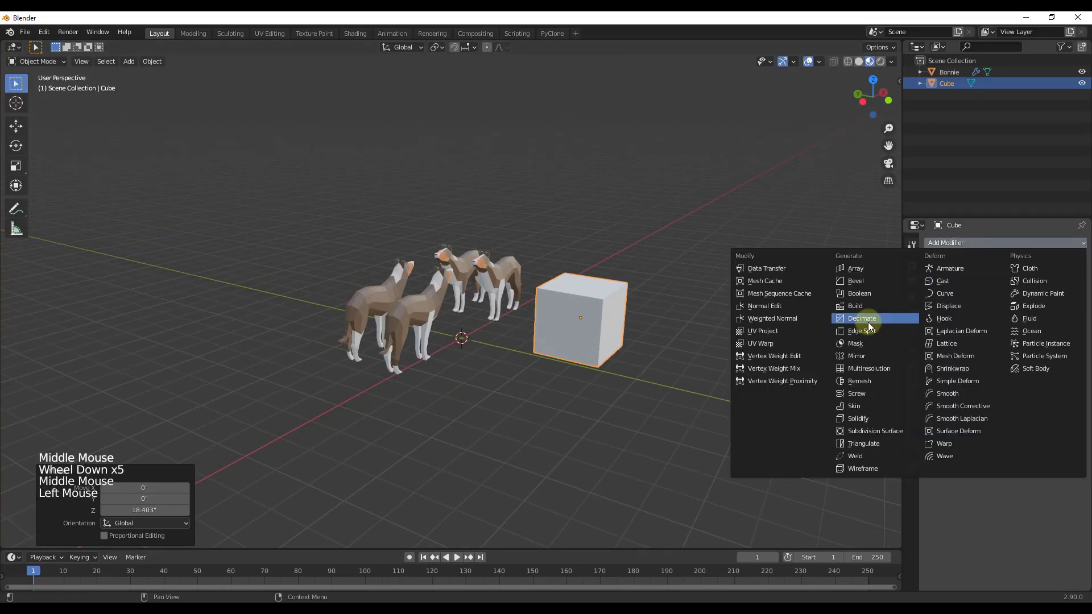
left_click(859, 355)
middle_click_drag(718, 366, 677, 290)
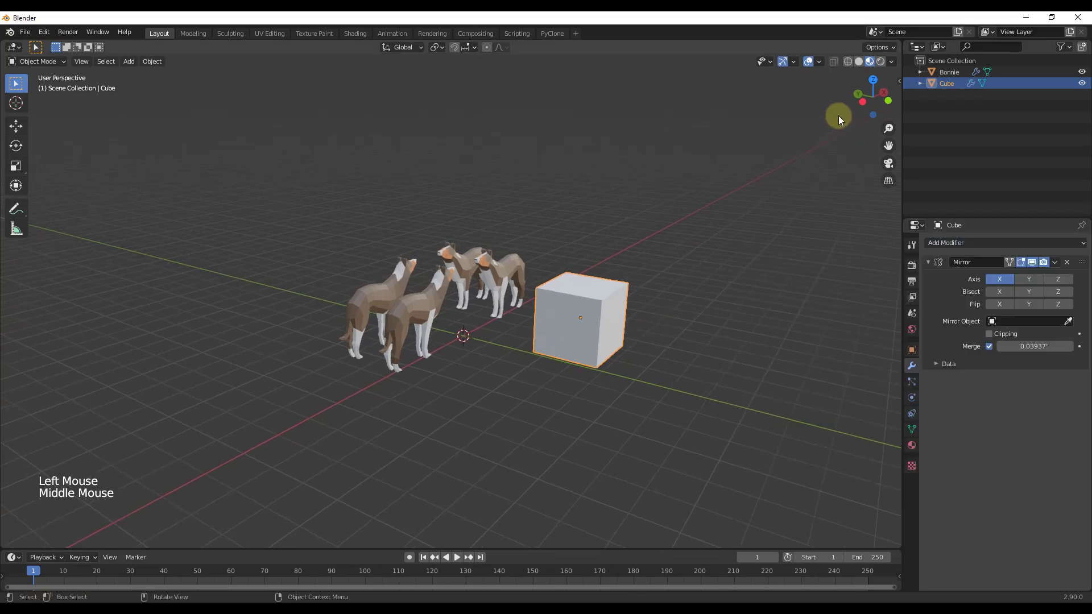
Step: Restrict transforms to origins only and move the cube's origin about -23.6" along the Y axis
left_click(876, 47)
left_click(874, 81)
key("g")
key("y")
left_click(721, 337)
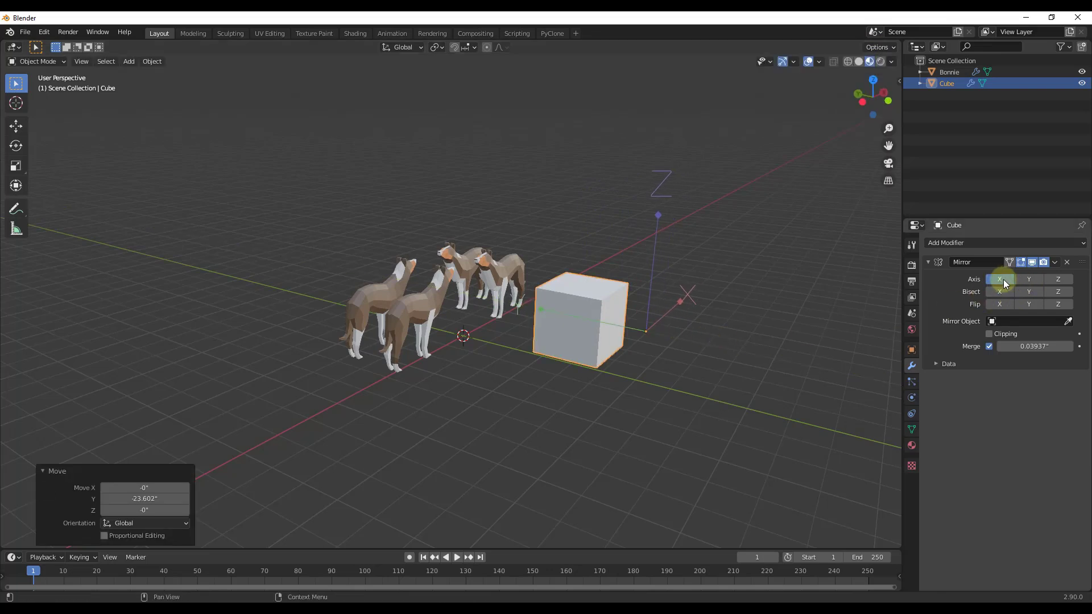
Step: Enable the Y axis alongside X in the cube's Mirror modifier and turn off origin-only transforms
left_click(1028, 279)
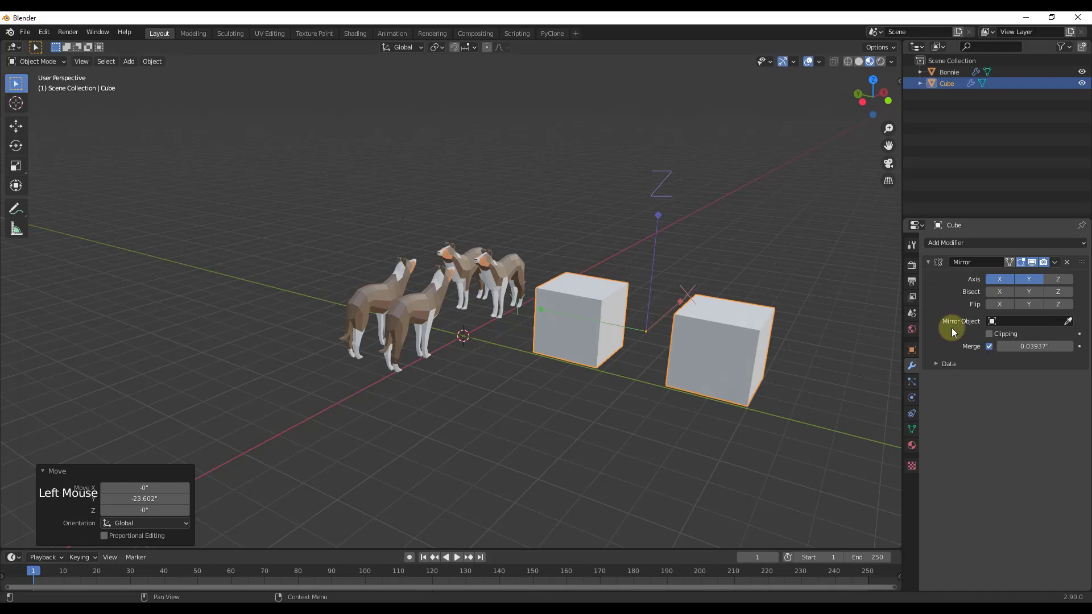
scroll(647, 329, "up", 3)
middle_click_drag(647, 329, 11, 322)
left_click(877, 47)
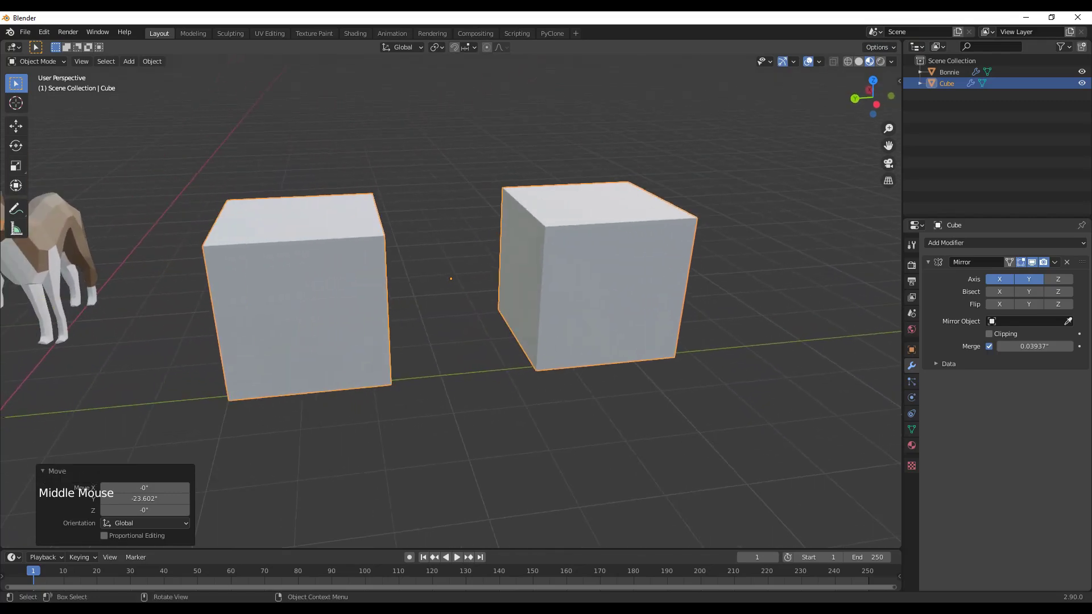
Step: In Edit Mode, move the cube's face nearest its mirrored copy about -3.5" along the Y axis
middle_click_drag(560, 292, 568, 283)
key("Tab")
middle_click_drag(507, 268, 367, 263)
left_click(369, 262)
key("g")
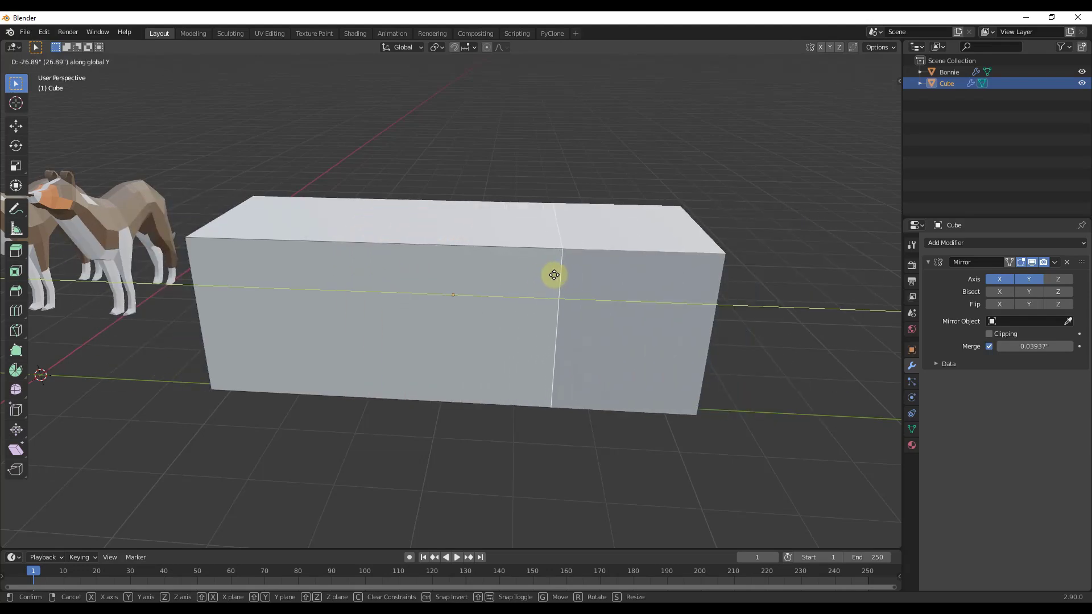
left_click(403, 285)
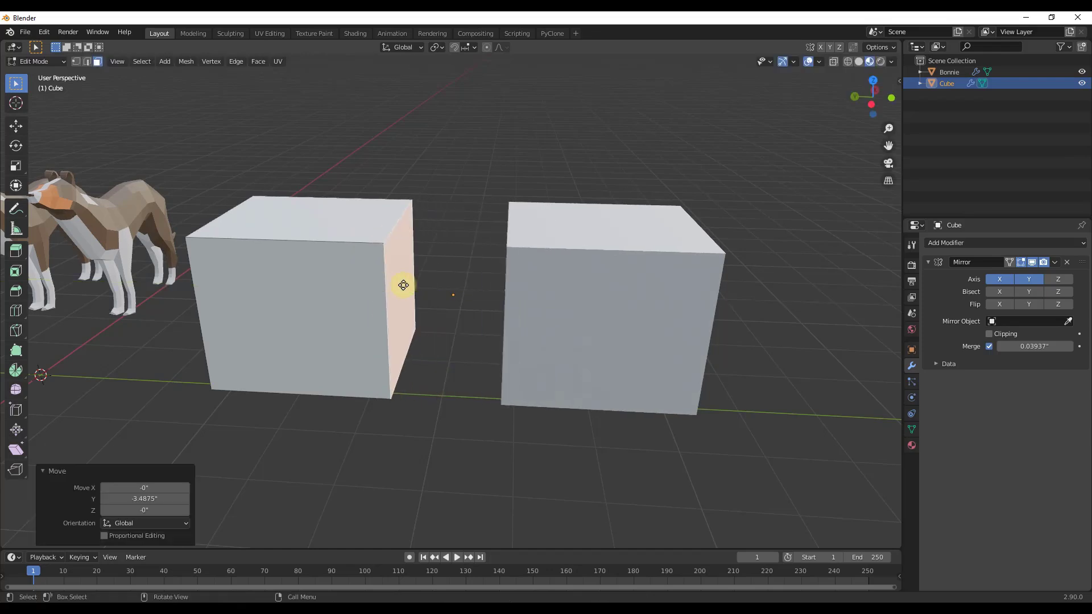
Step: Raise the top edge of the cube's inner face about 5.5" along the Z axis
left_click(390, 228)
key("2")
left_click(392, 229)
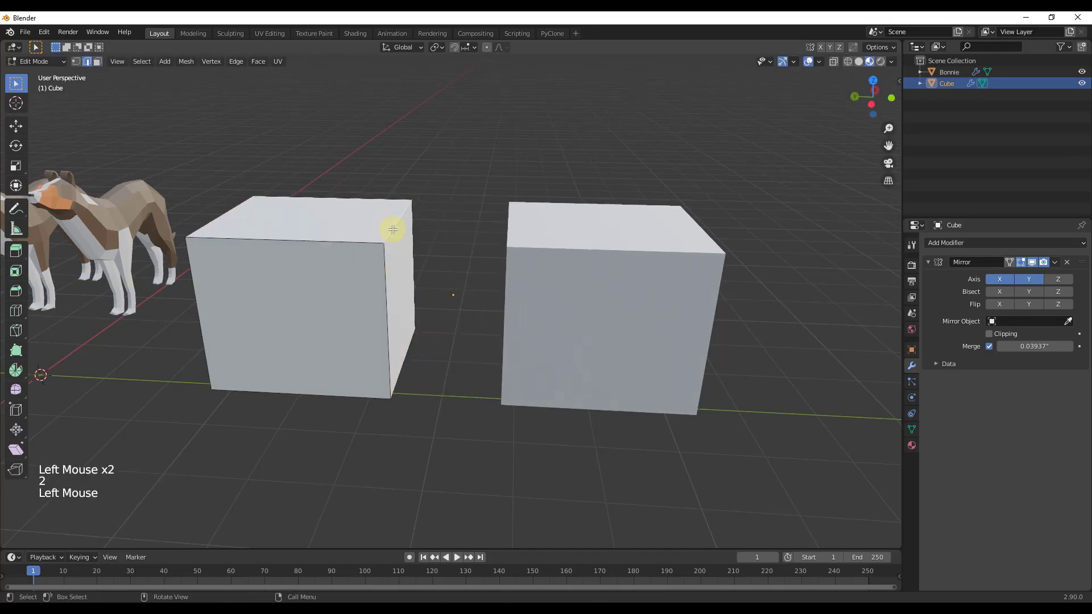
key("g")
left_click(401, 200)
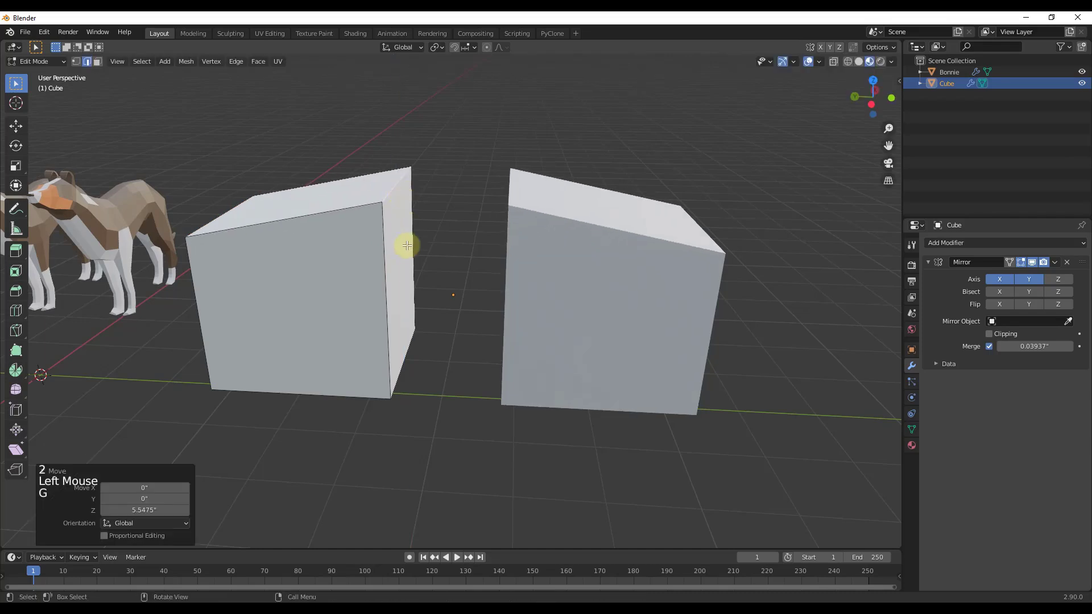
key("space")
Step: Move the cube's inner face about -18.4" along Y, past the mirror plane, and inspect the overlapping geometry
left_click(397, 231)
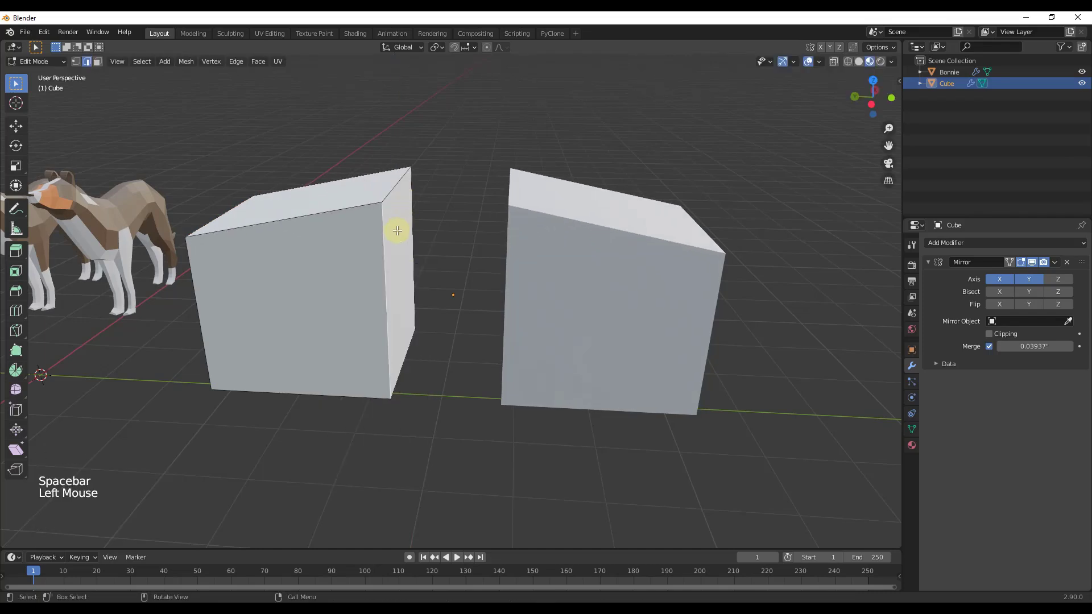
key("3")
left_click(397, 241)
key("g")
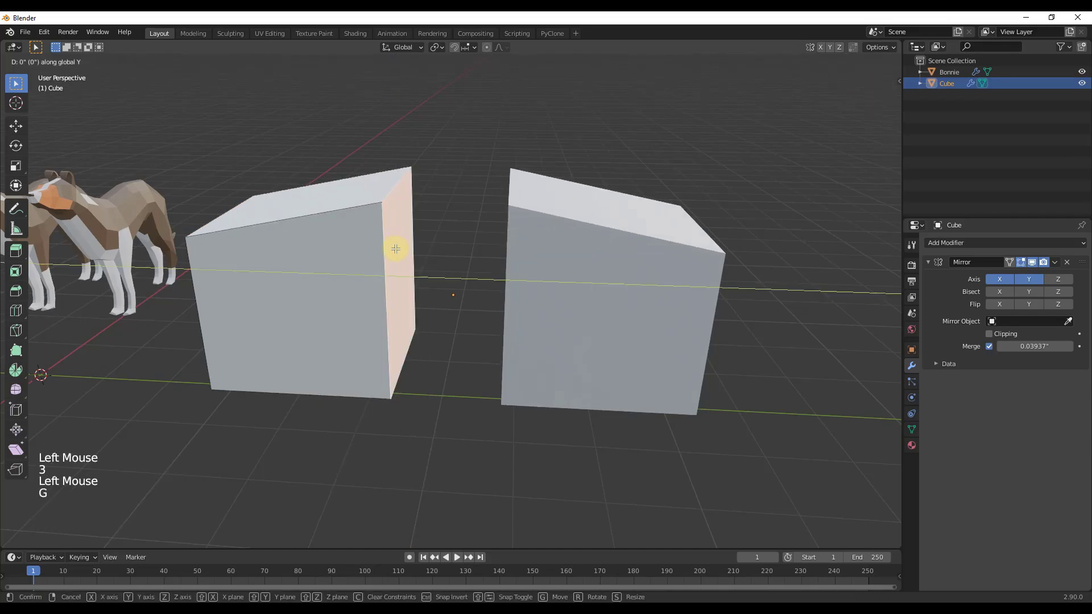
left_click(512, 257)
middle_click_drag(517, 251, 447, 200)
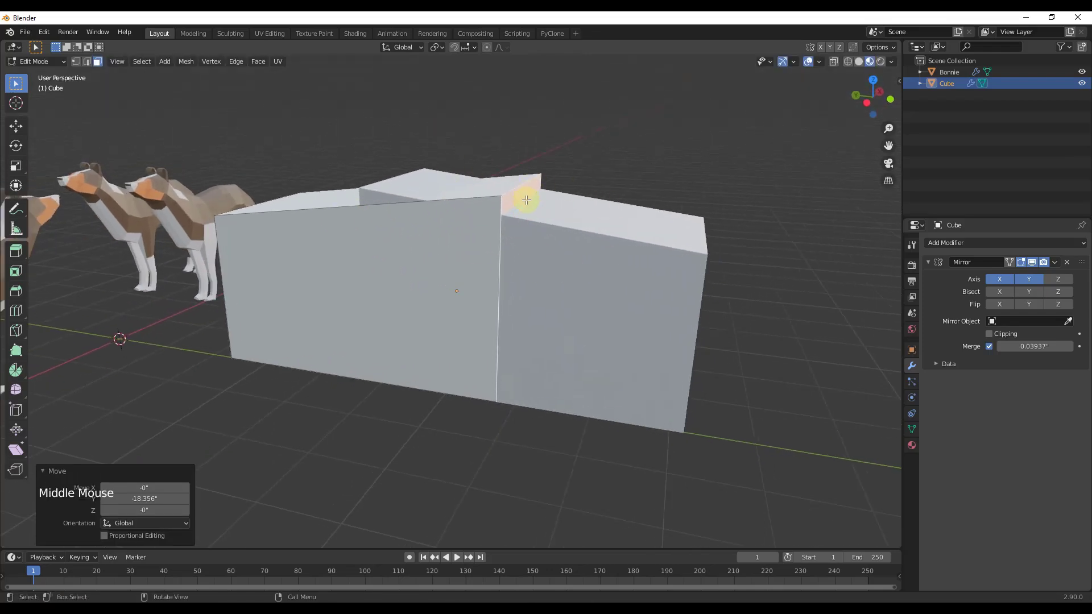
middle_click_drag(463, 212, 438, 227)
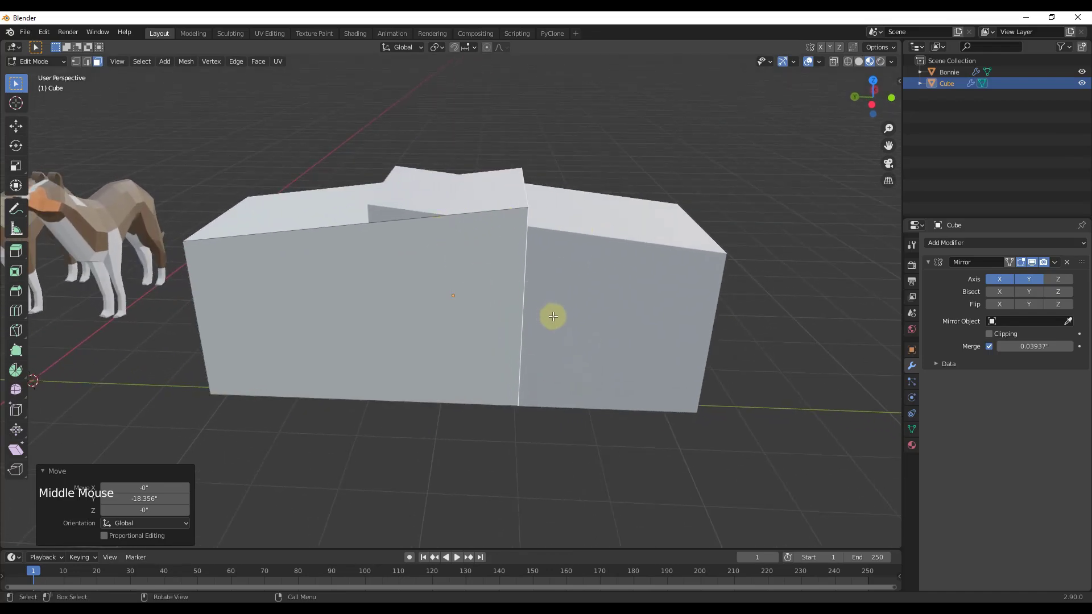
middle_click_drag(402, 178, 476, 166)
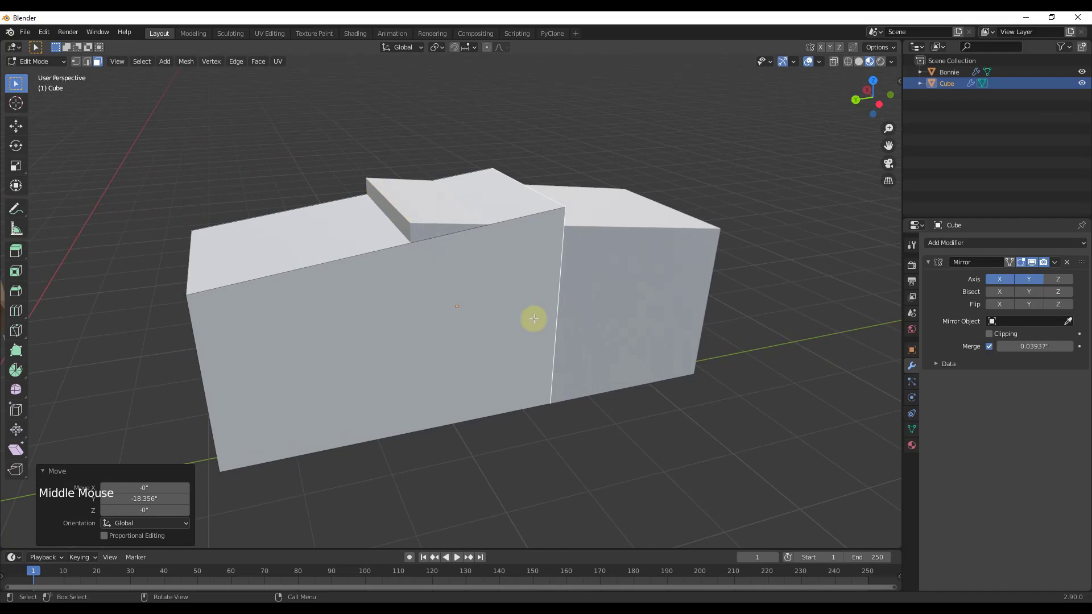
Step: Move the inner face about 20.4" along Y, back out of the mirrored half
key("g")
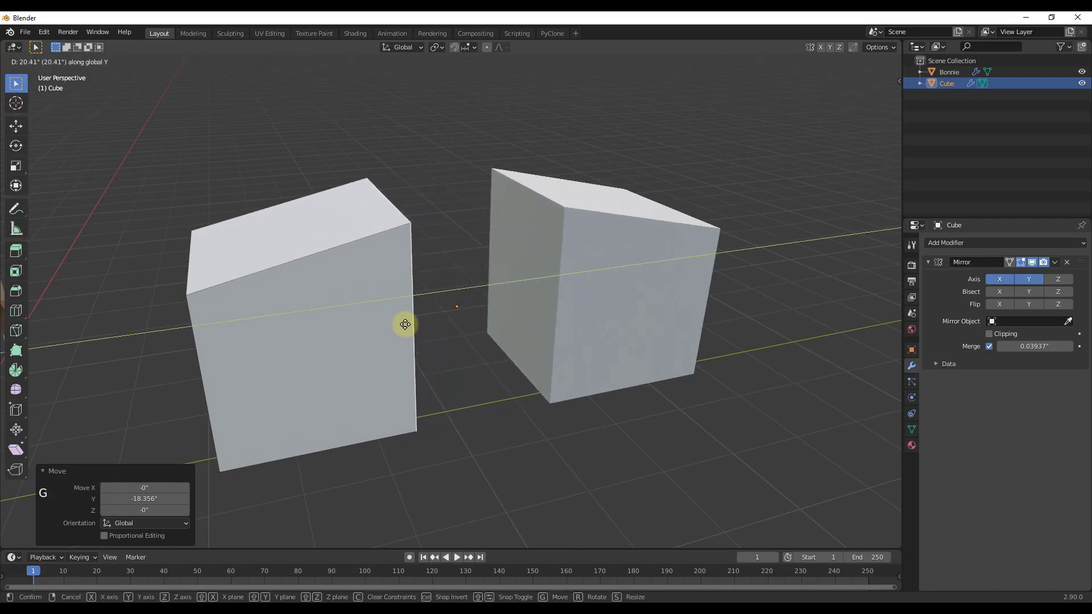
left_click(404, 324)
middle_click_drag(469, 292, 336, 276)
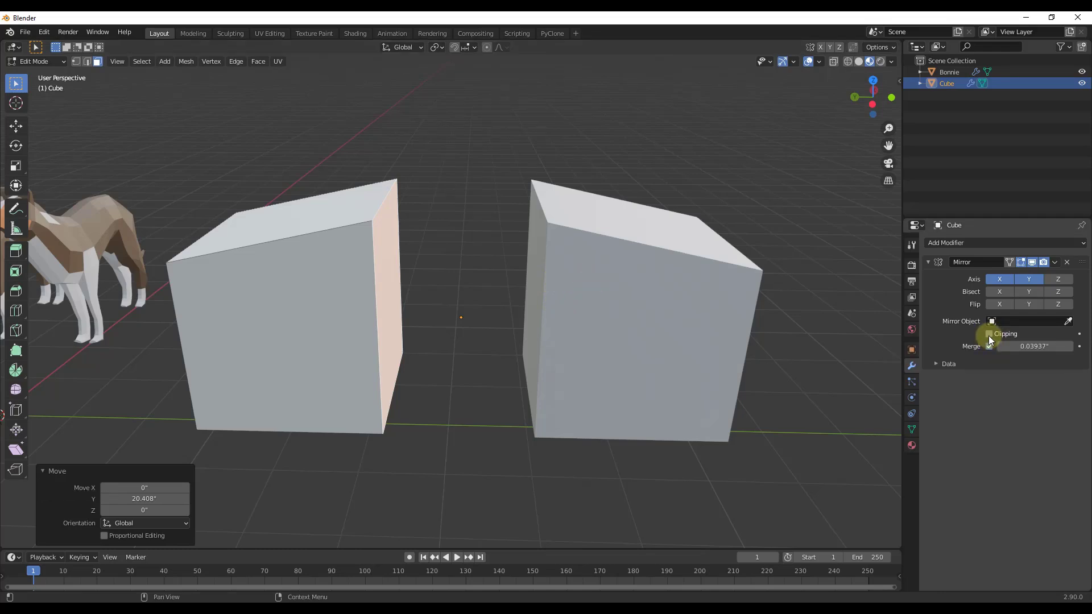
Step: Enable Clipping in the Mirror modifier and move the inner face along Y until it meets the mirror plane
left_click(989, 334)
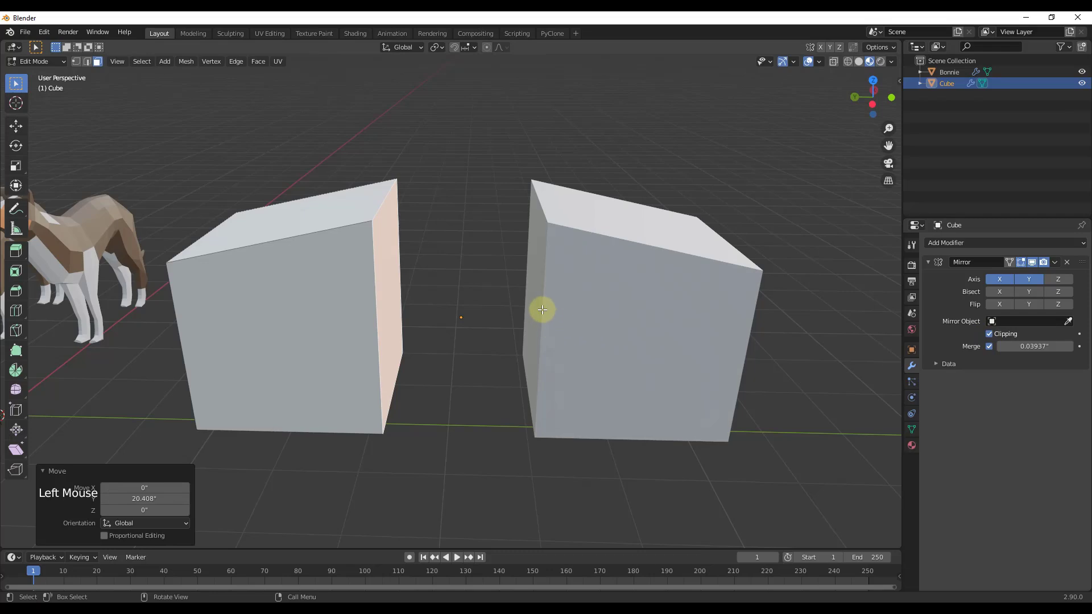
middle_click_drag(541, 310, 457, 284)
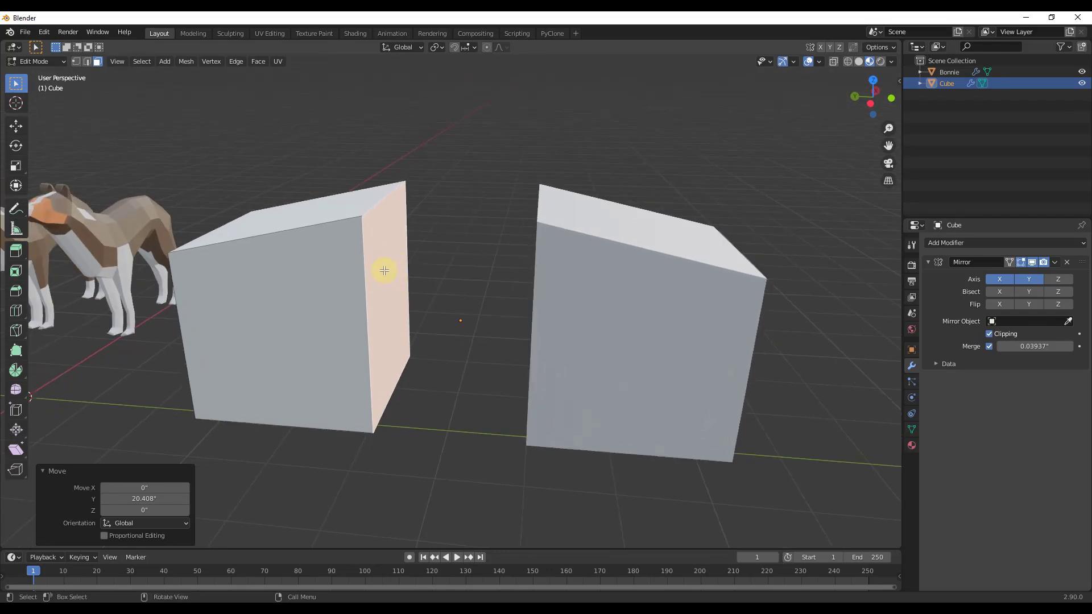
key("g")
key("y")
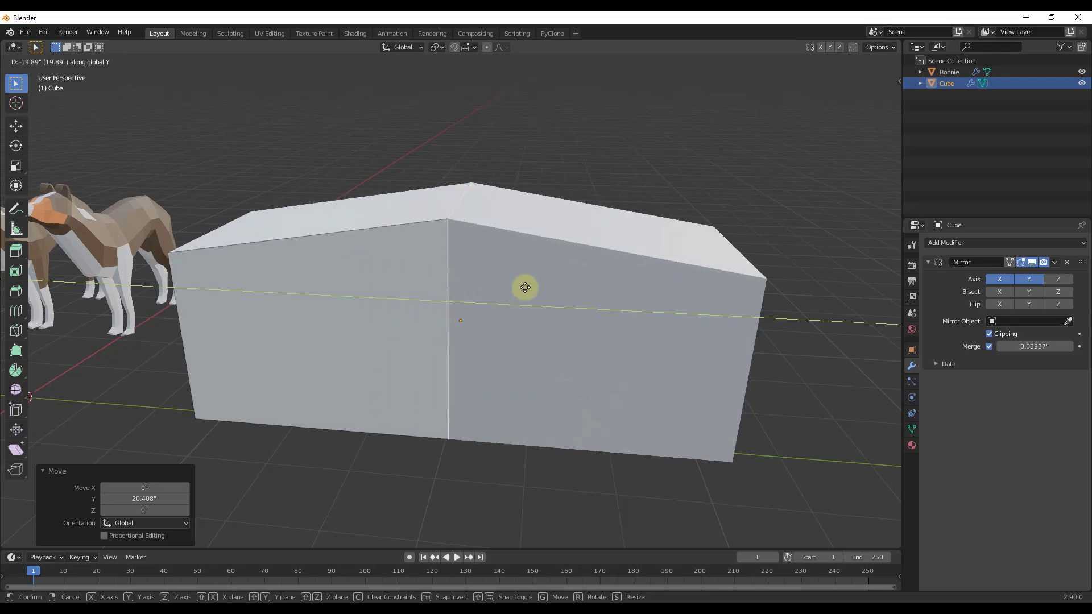
left_click(560, 287)
middle_click_drag(524, 275, 390, 290)
Step: Turn off Merge in the Mirror modifier and extrude the cube's long side face about 14.1" outward
left_click(377, 292)
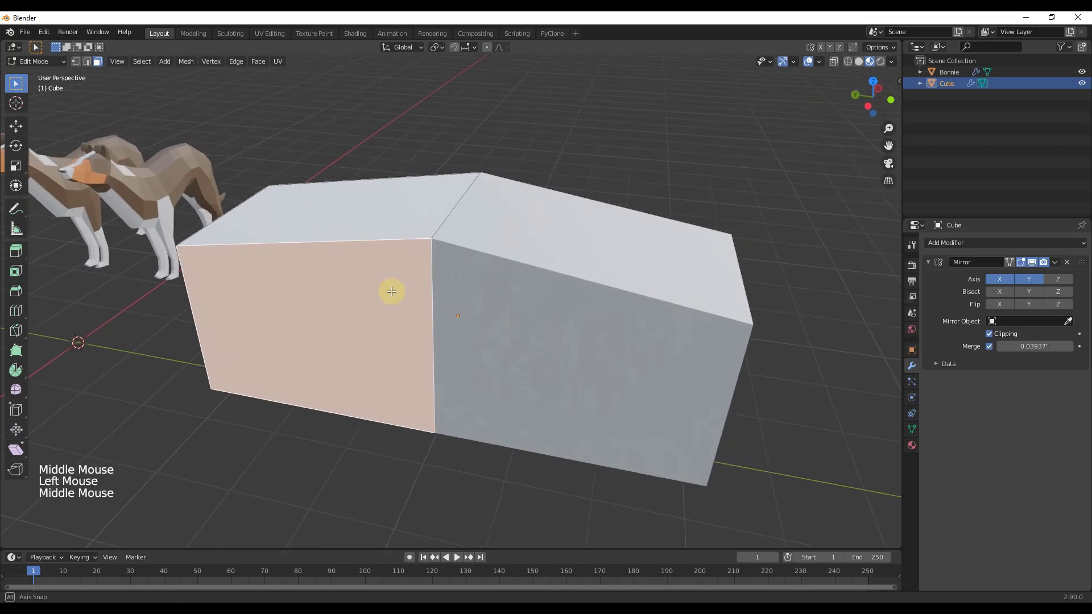
left_click(988, 346)
middle_click_drag(556, 400, 353, 315)
scroll(359, 321, "down", 3)
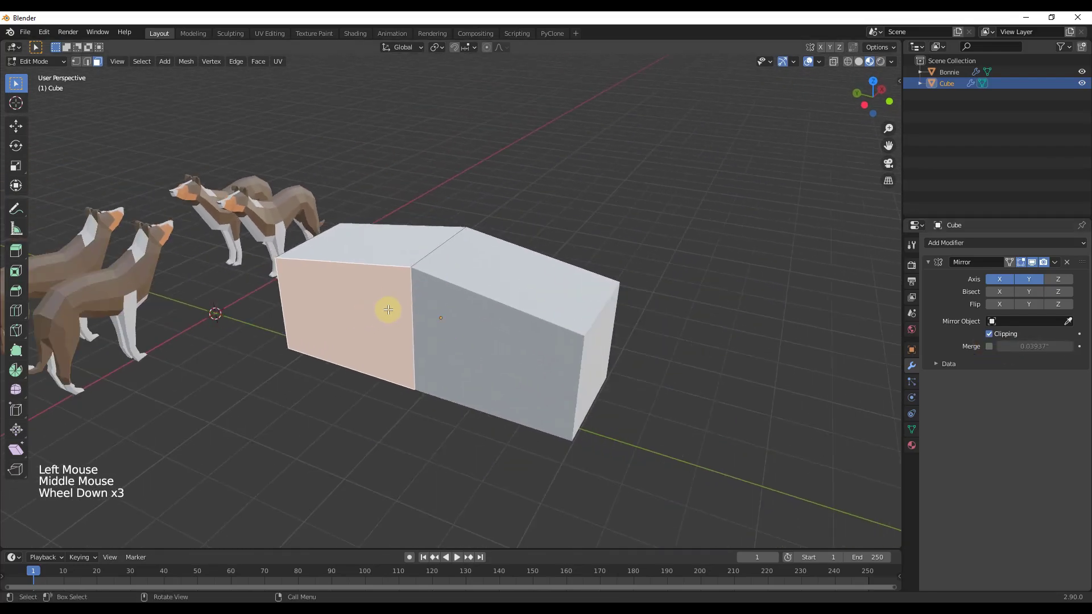
key("e")
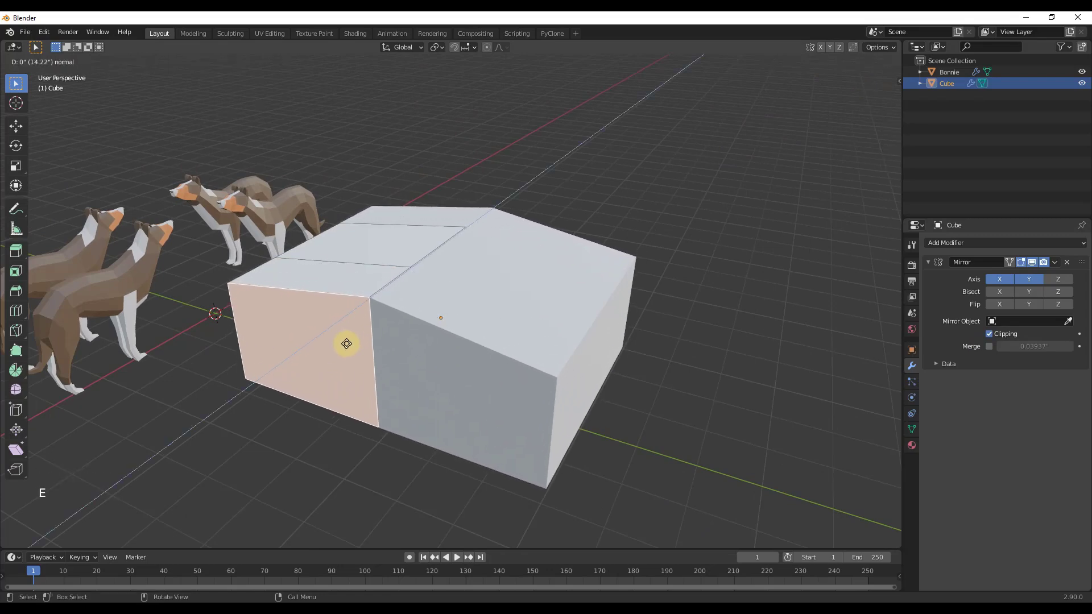
left_click(346, 343)
Step: Disable the Mirror modifier's X axis, leaving only Y, and scale the extruded side face down
left_click(1006, 281)
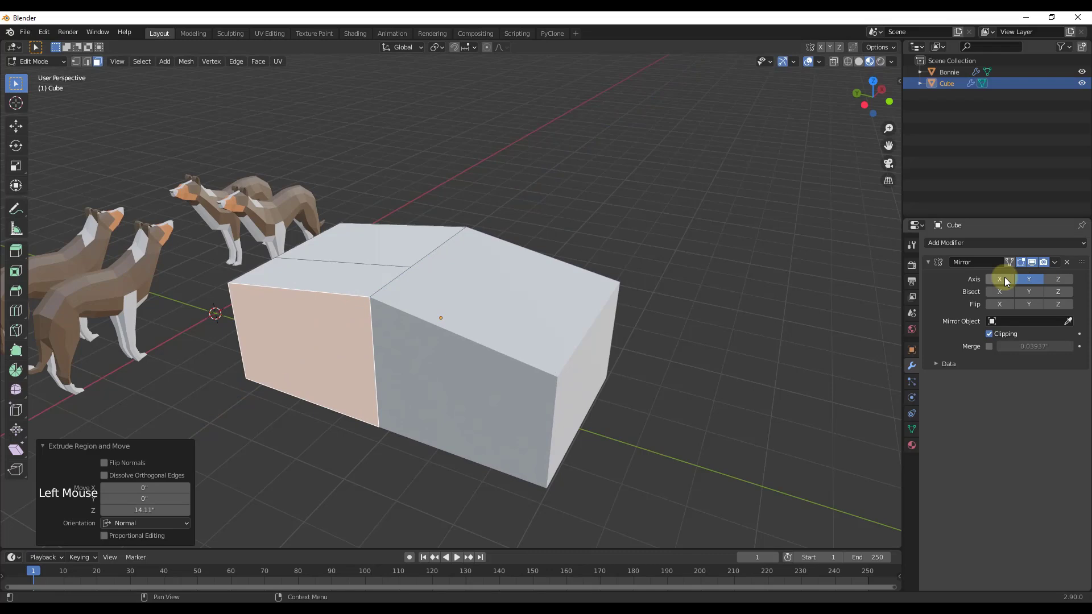
key("s")
left_click(317, 334)
Step: Extrude the scaled side face about 14.6" further and scale the new end face
key("e")
left_click(284, 381)
key("s")
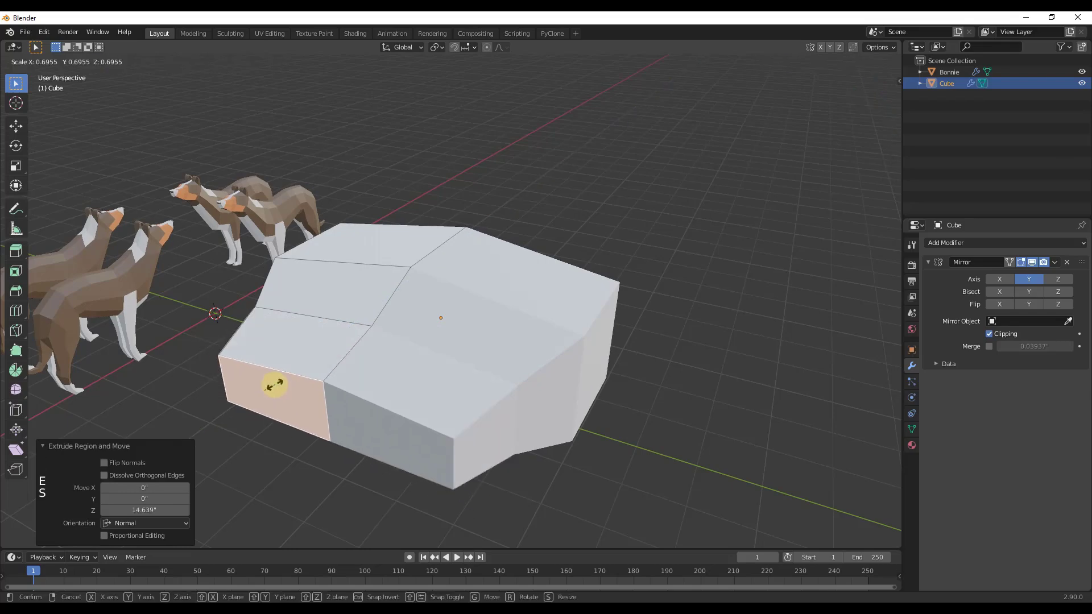
left_click(320, 383)
Step: Try to pull the face at the mirror seam about 4.3" along Y, away from the mirror plane
middle_click_drag(322, 383, 727, 237)
scroll(320, 398, "up", 2)
scroll(320, 398, "up", 4)
middle_click_drag(256, 329, 102, 332)
left_click(272, 333)
key("g")
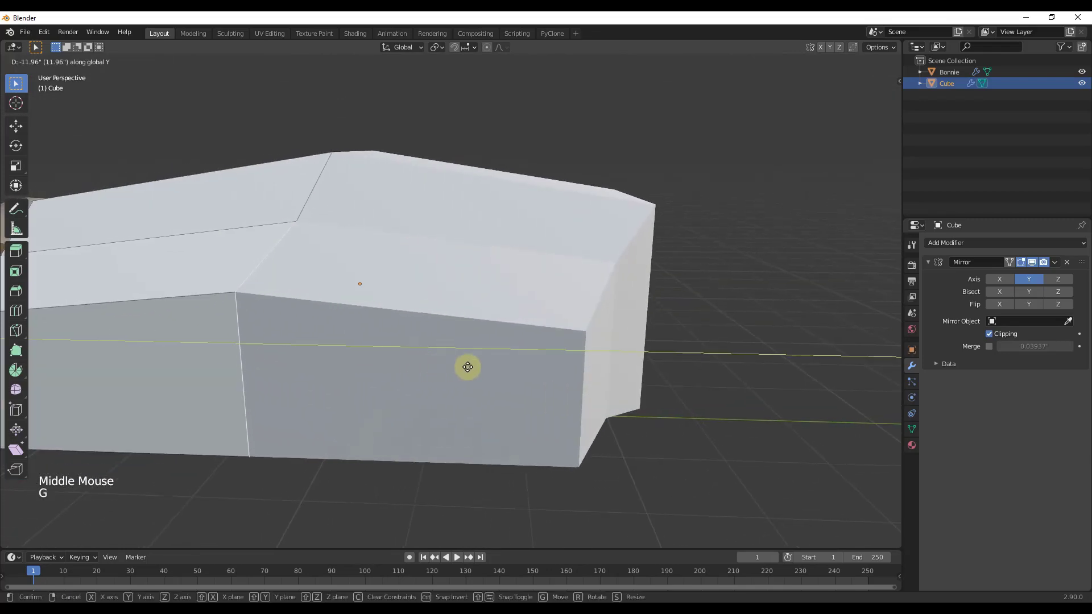
left_click(244, 365)
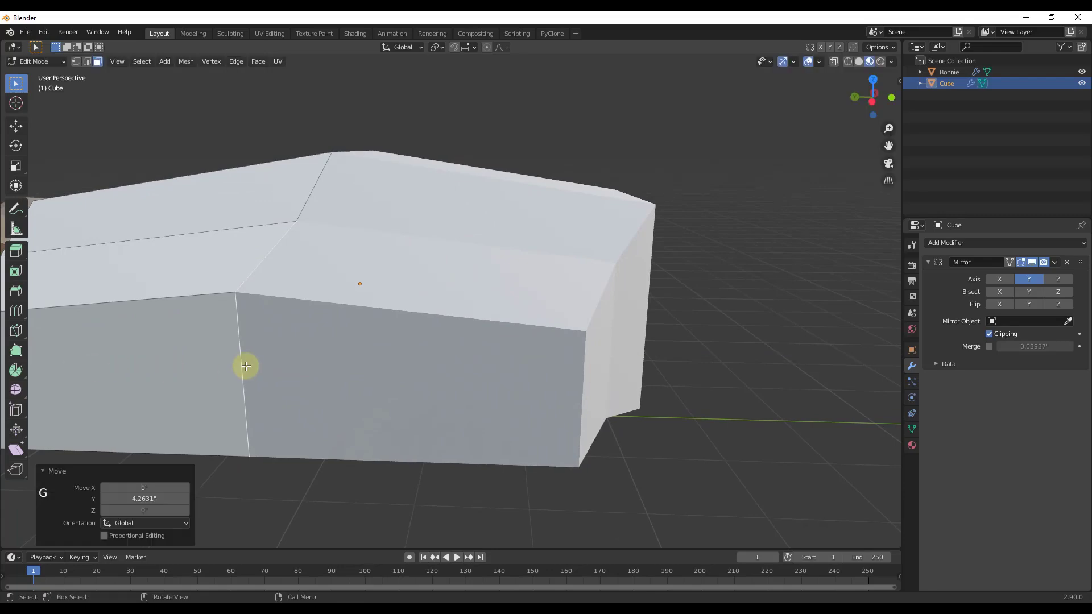
Step: Finish editing the mirrored cube and return it to Object Mode
scroll(383, 322, "down", 5)
middle_click_drag(341, 326, 456, 277)
scroll(385, 302, "down", 4)
scroll(385, 302, "up", 3)
scroll(432, 249, "down", 5)
scroll(524, 268, "up", 2)
middle_click_drag(524, 268, 482, 270)
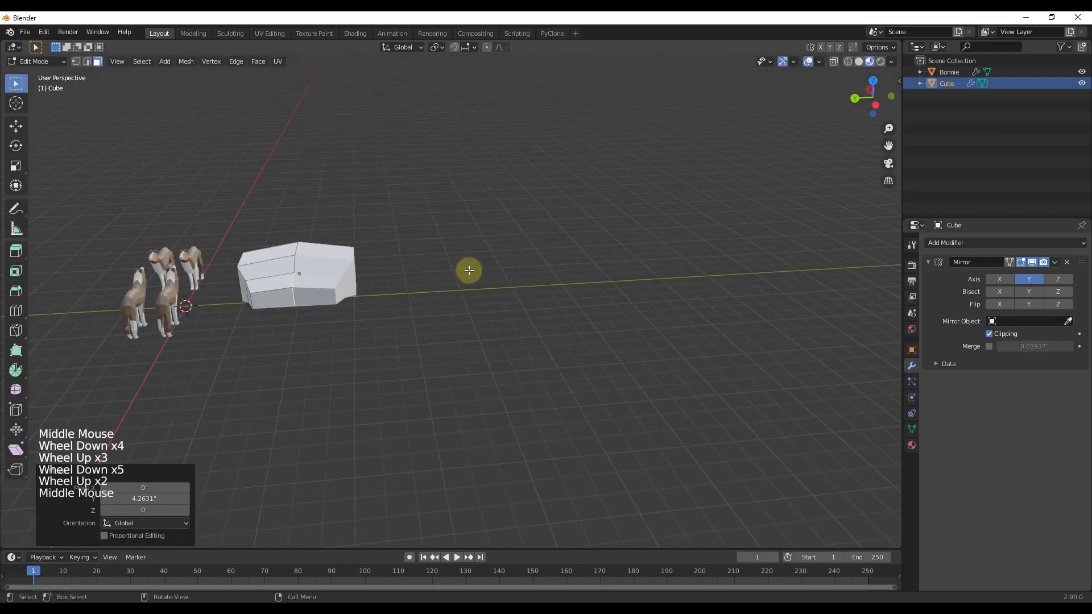
left_click(513, 284)
key("Escape")
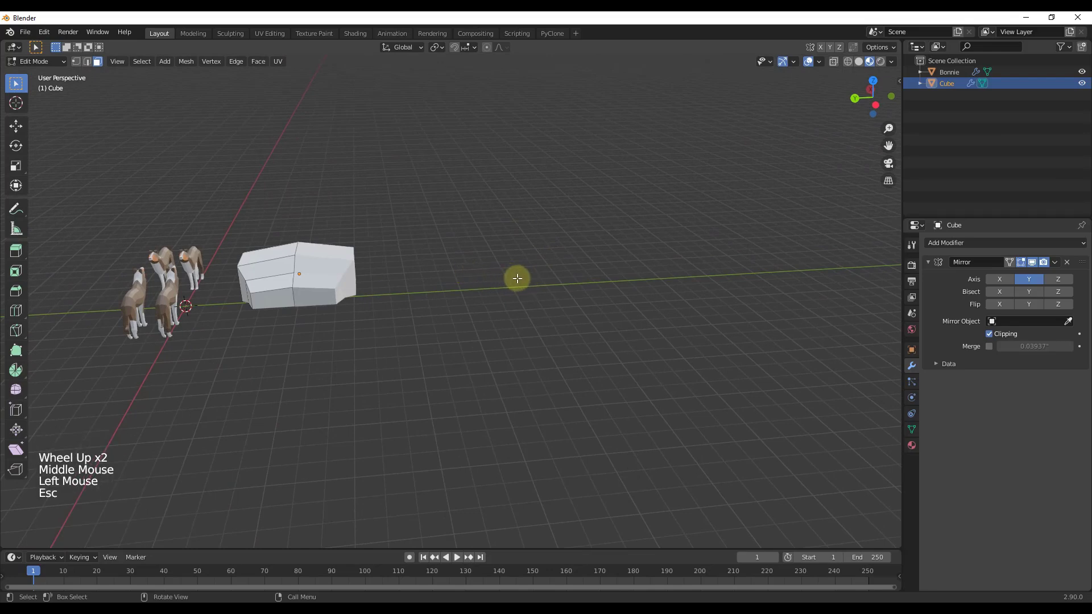
key("Tab")
scroll(478, 275, "up", 4)
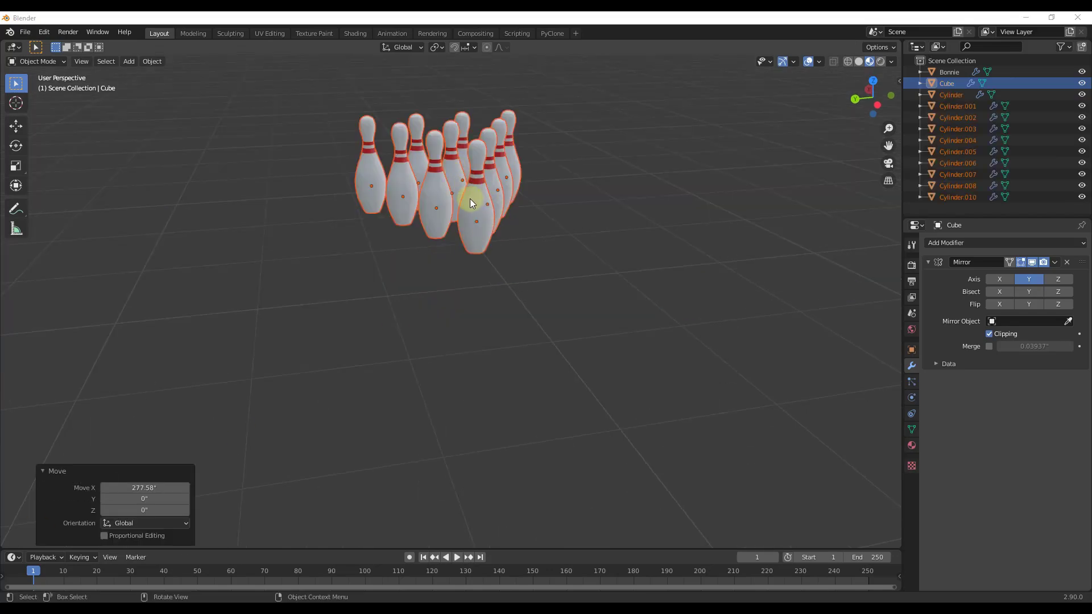
Step: Add a 24" plane and move it about -251" along Y, in line with the bowling pins
scroll(398, 188, "down", 8)
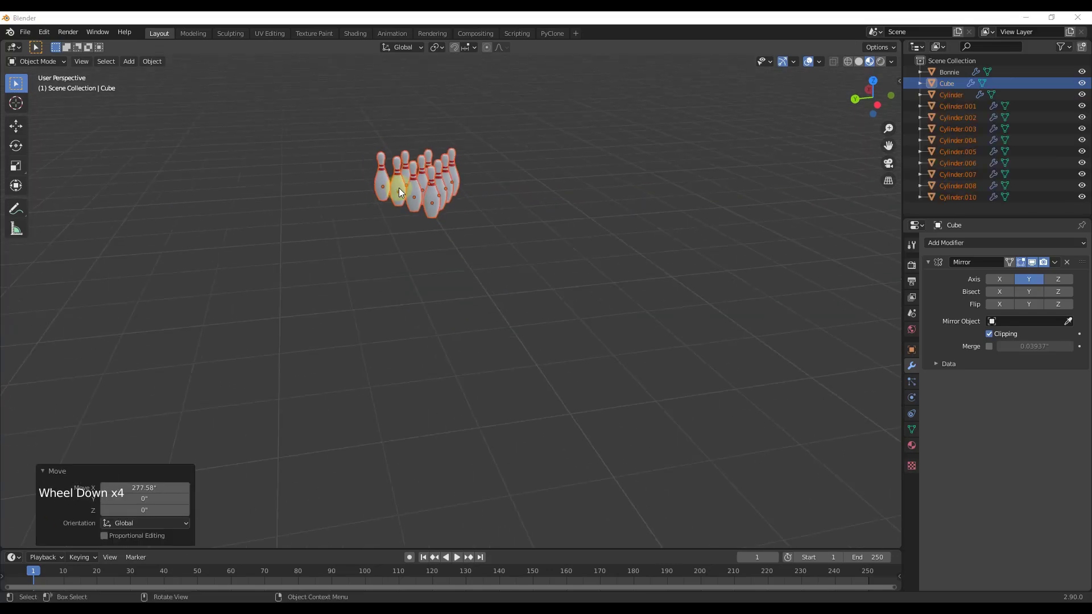
scroll(575, 485, "down", 4)
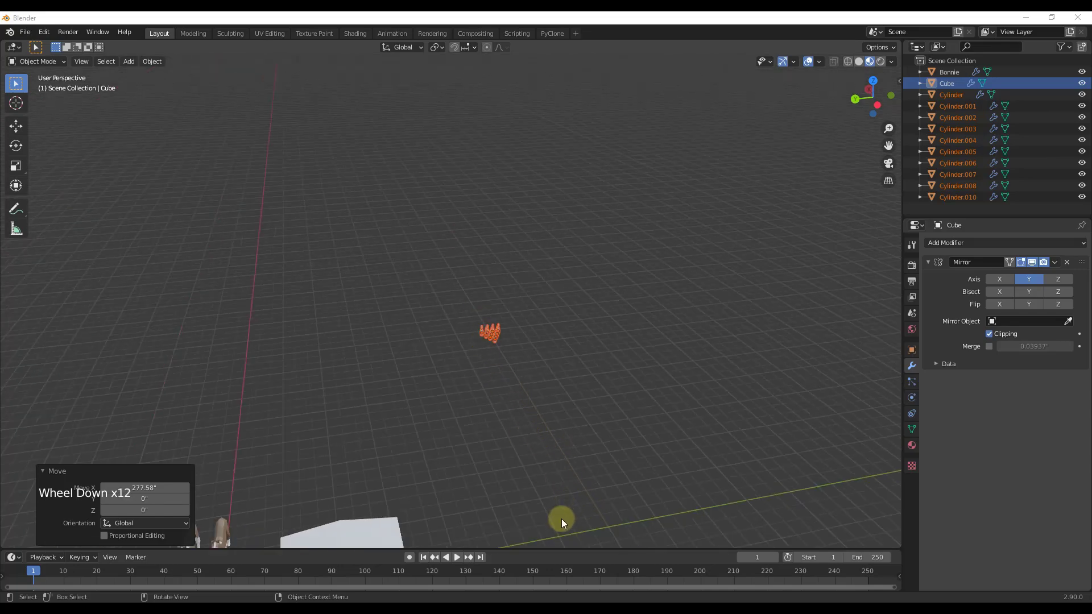
middle_click_drag(502, 500, 487, 395)
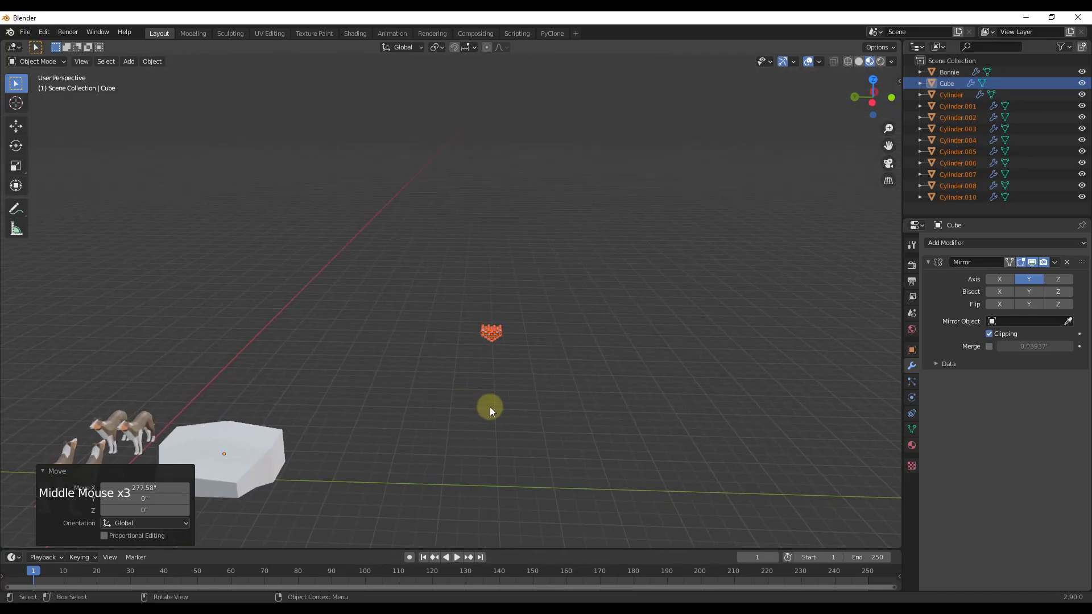
left_click(497, 433)
key("shift+a")
mouse_move(468, 371)
left_click(541, 369)
key("g")
key("y")
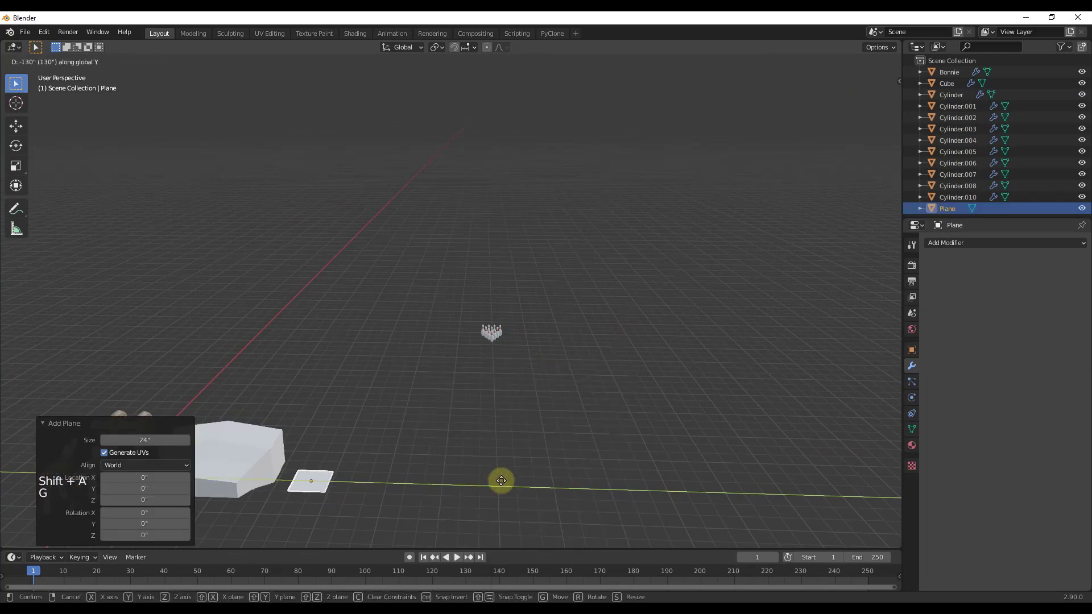
left_click(656, 482)
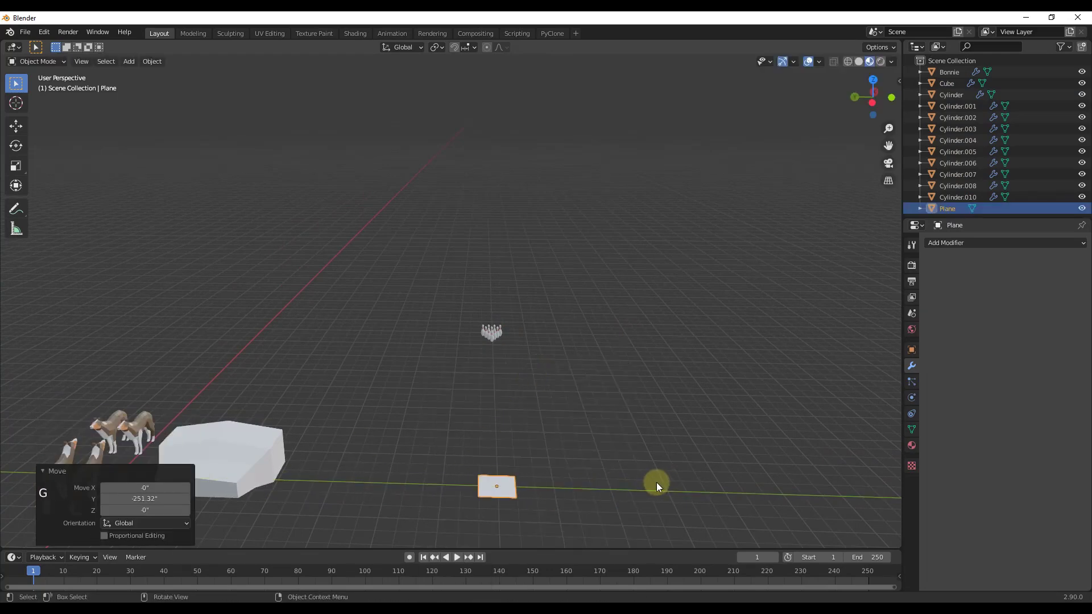
Step: Stretch the plane into a lane by moving its edge nearest the pins about 332" along X, beneath the pins
scroll(390, 483, "up", 4)
scroll(397, 433, "down", 2)
middle_click_drag(397, 432, 419, 441)
key("Tab")
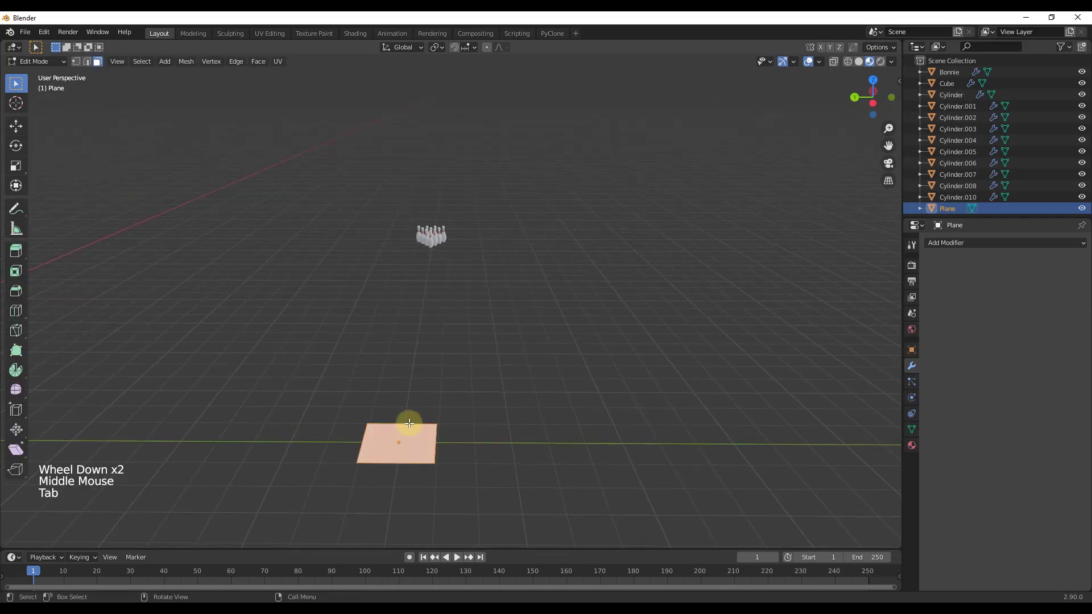
key("2")
left_click(410, 423)
key("g")
key("x")
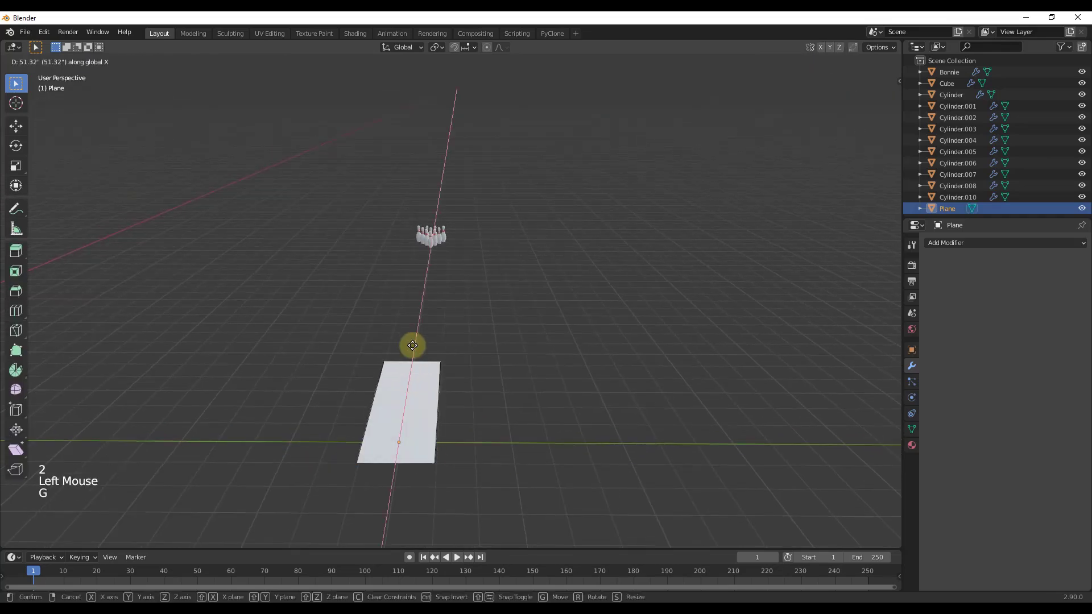
left_click(425, 221)
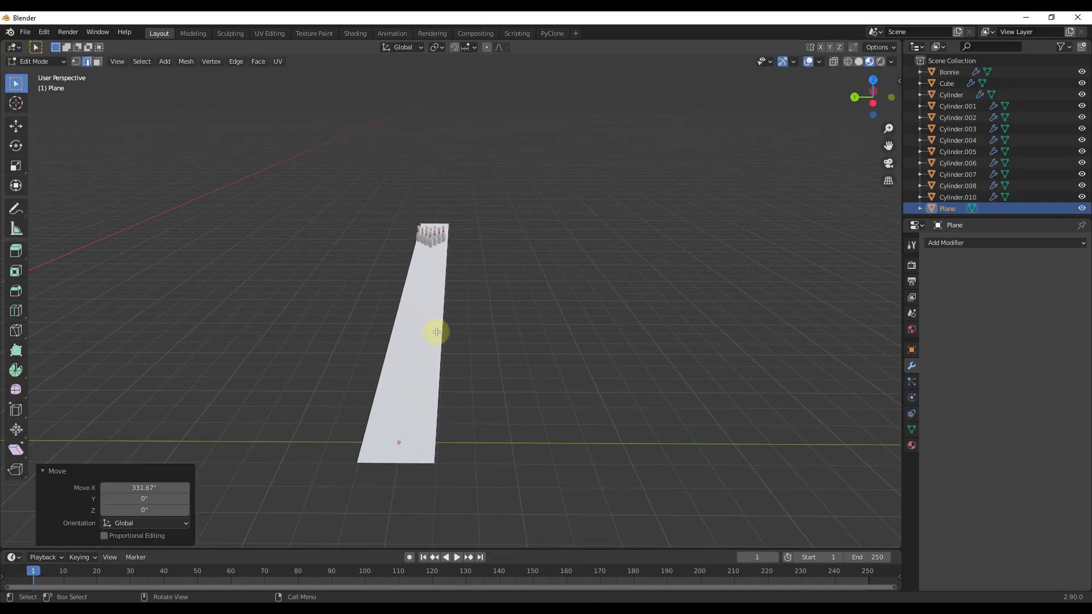
Step: Scale the lane plane along Y by about 1.84 in Object Mode
key("Tab")
key("s")
key("x")
key("y")
left_click(546, 357)
scroll(392, 428, "down", 2)
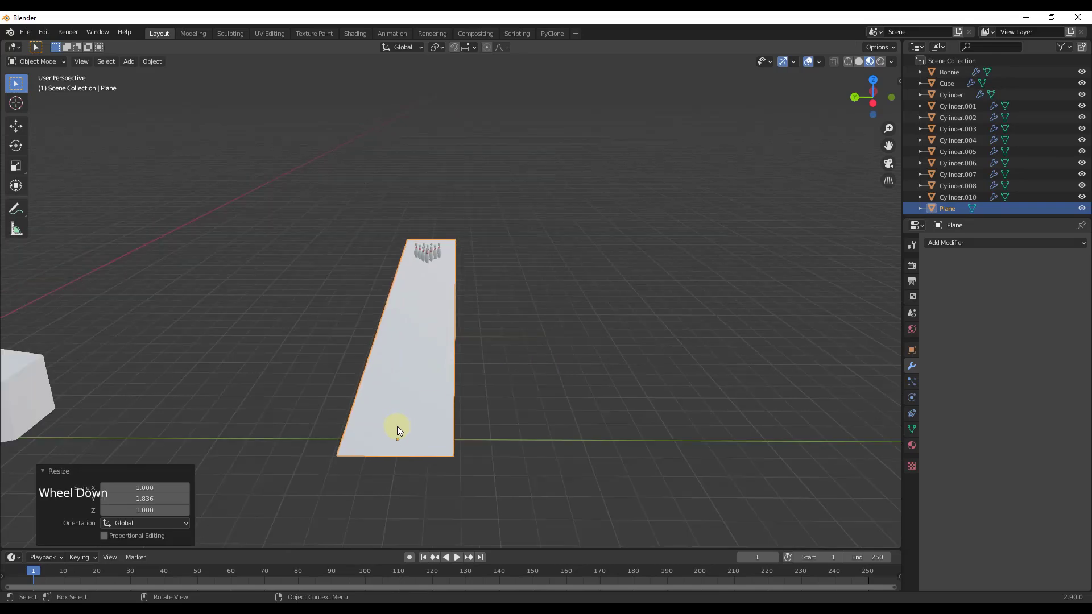
Step: Extrude the lane's long +Y side edge outward four times in the orthographic end view to form a rounded gutter
middle_click_drag(392, 428, 391, 425)
left_click(377, 429)
middle_click_drag(385, 475, 453, 382)
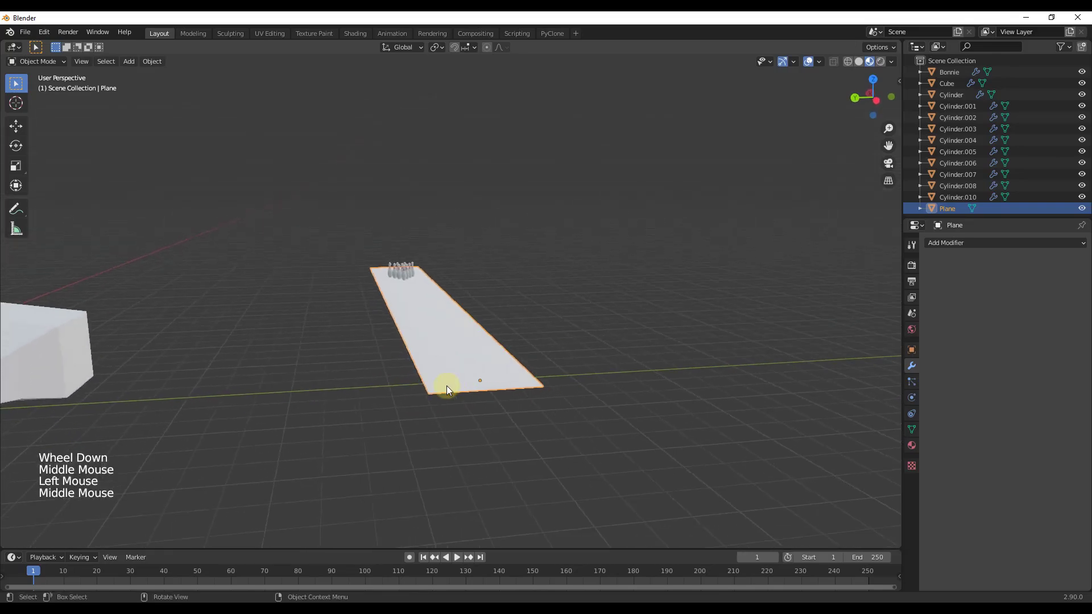
scroll(417, 389, "up", 4)
key("Tab")
scroll(415, 398, "up", 3)
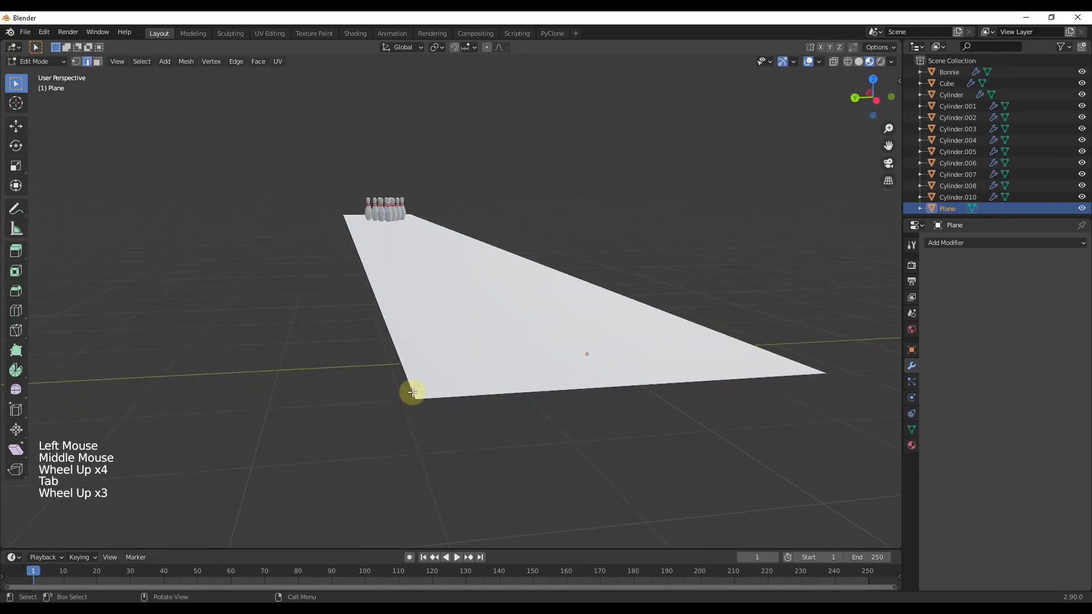
left_click(410, 393)
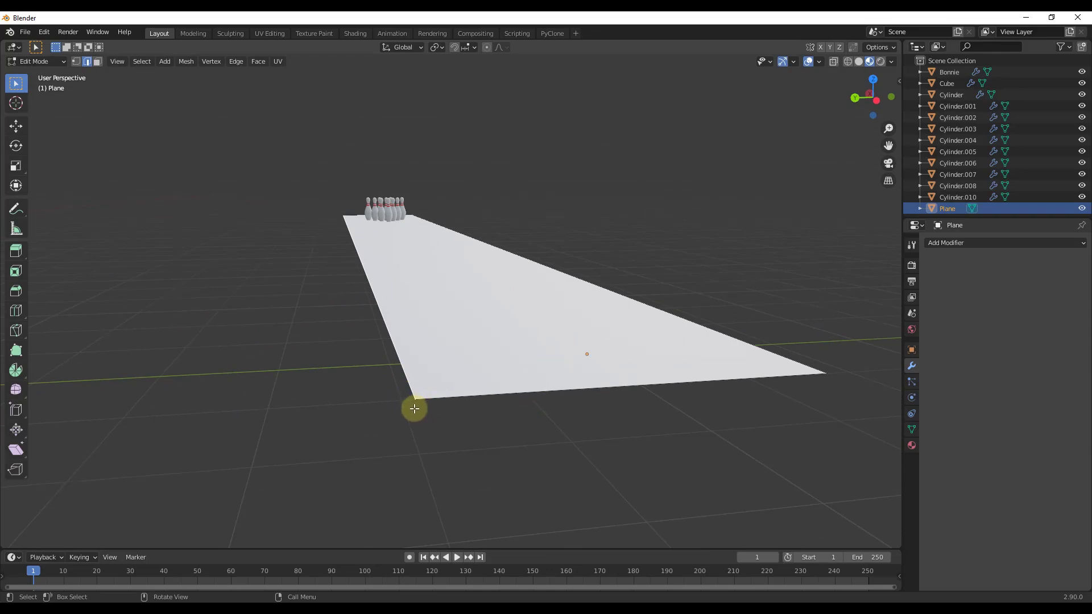
left_click(872, 95)
scroll(476, 333, "down", 6)
scroll(375, 262, "up", 3)
key("e")
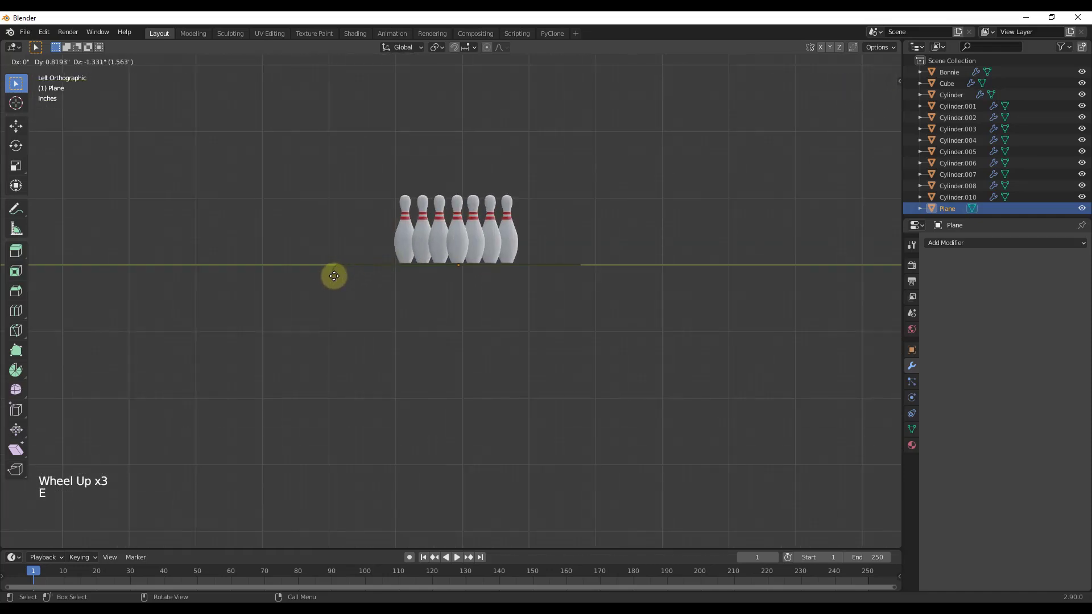
left_click(324, 283)
key("e")
left_click(308, 286)
key("e")
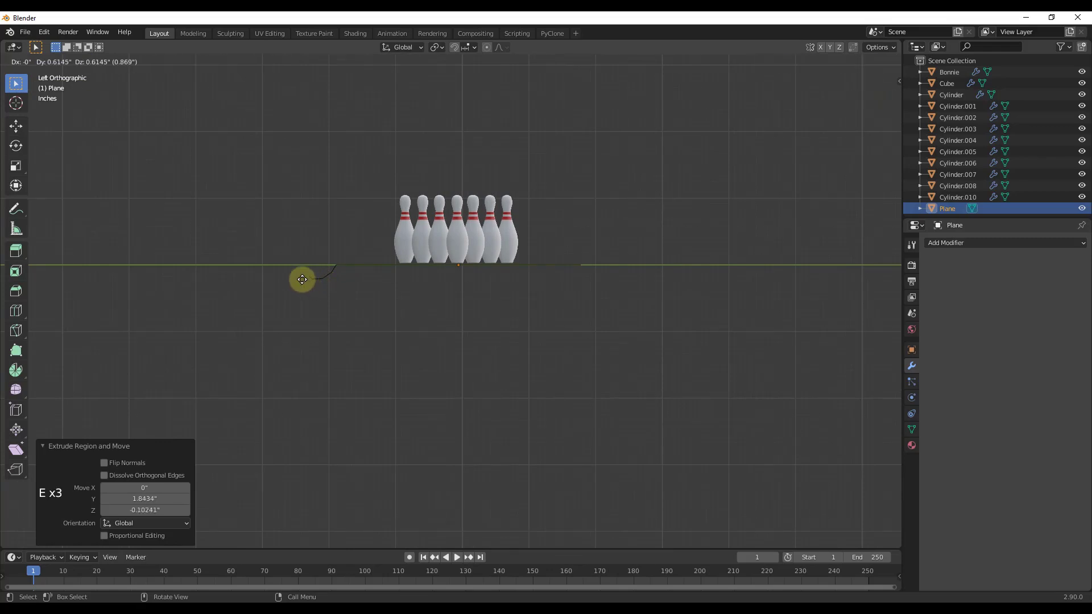
left_click(298, 278)
key("e")
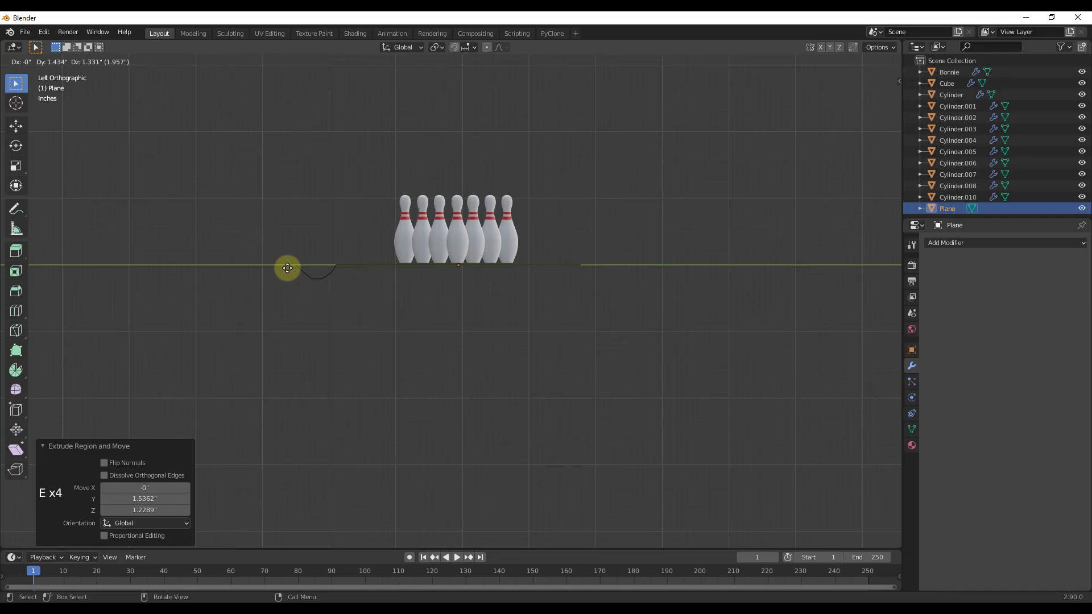
left_click(289, 268)
Step: Examine the gutter along the lane and the opposite plain side edge from several angles
middle_click_drag(310, 268, 485, 336)
scroll(485, 337, "down", 8)
middle_click_drag(352, 317, 312, 239)
scroll(446, 337, "down", 6)
scroll(342, 297, "up", 3)
middle_click_drag(341, 298, 397, 412)
scroll(394, 399, "down", 2)
scroll(394, 399, "down", 1)
scroll(487, 406, "up", 3)
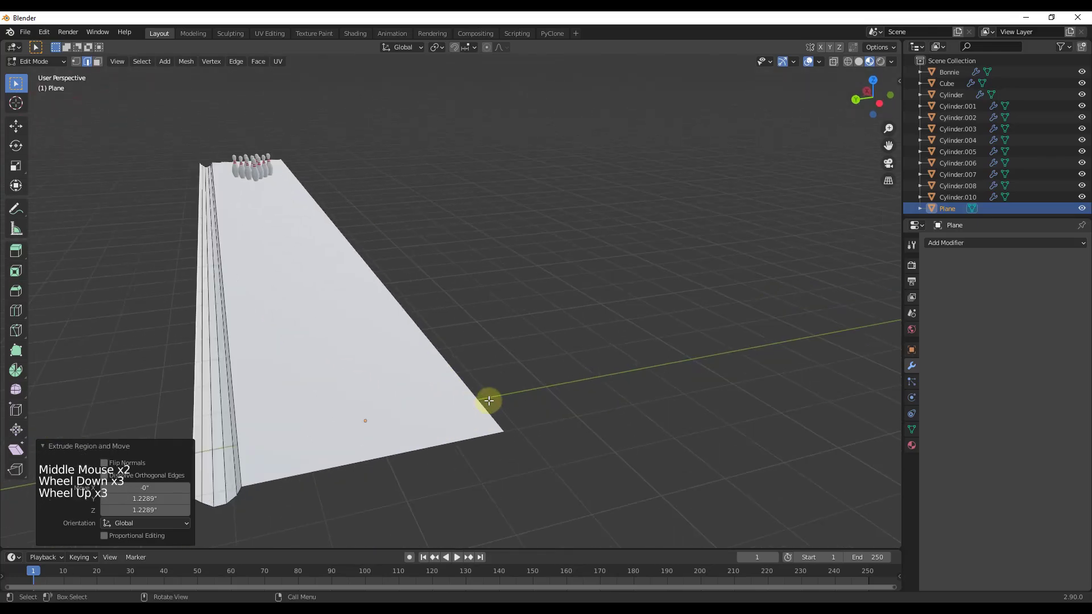
scroll(489, 401, "up", 1)
scroll(482, 402, "down", 3)
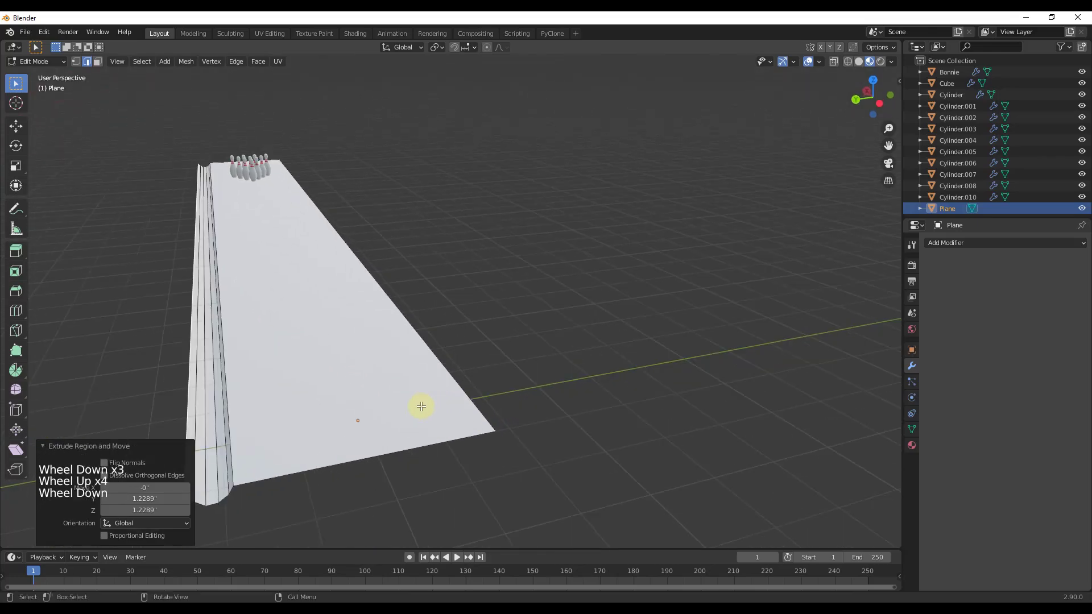
scroll(431, 403, "up", 2)
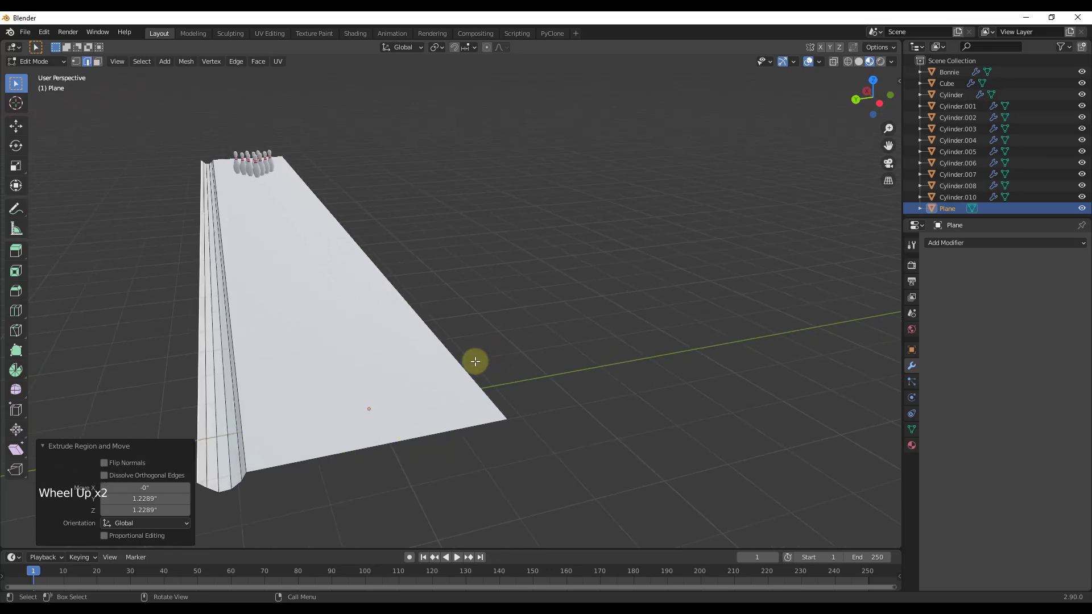
middle_click_drag(446, 365, 414, 343)
Step: Move the lane's long edge opposite the gutter about 24.2" along Y, just past the object origin
key("Tab")
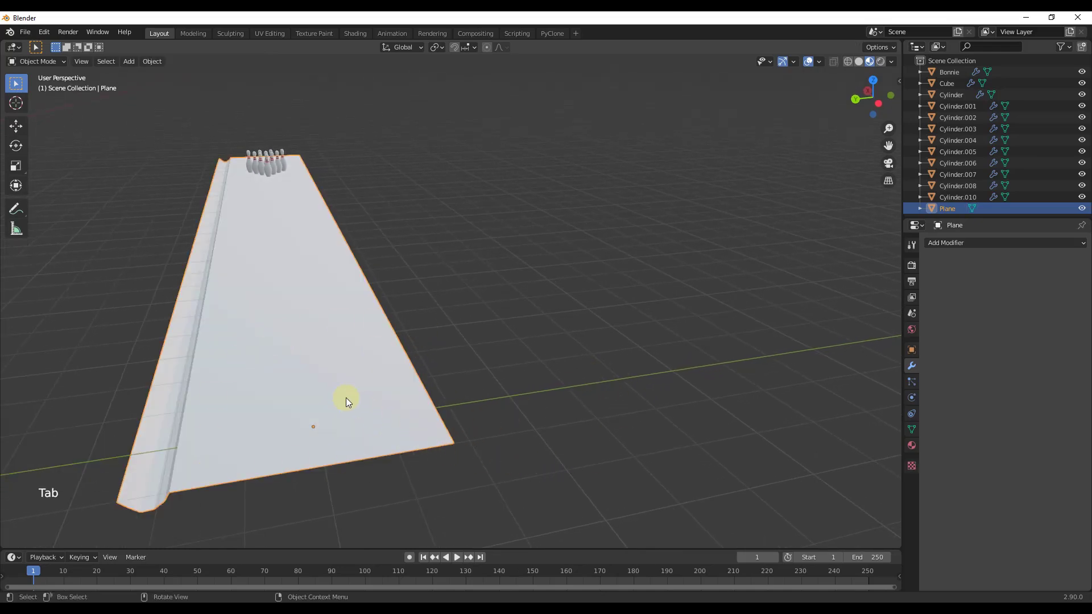
key("Tab")
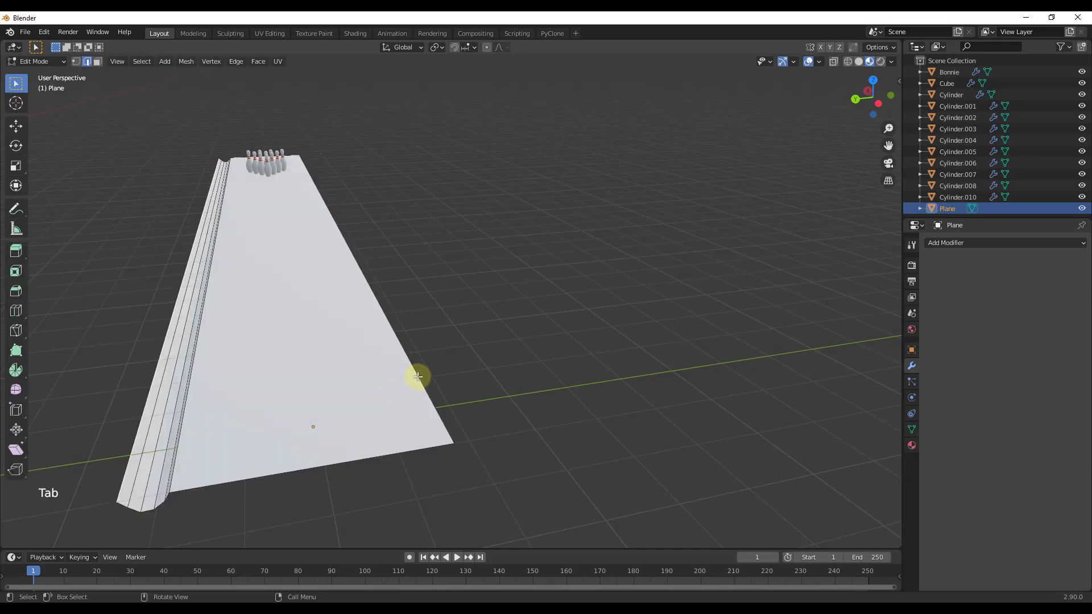
left_click(415, 377)
key("g")
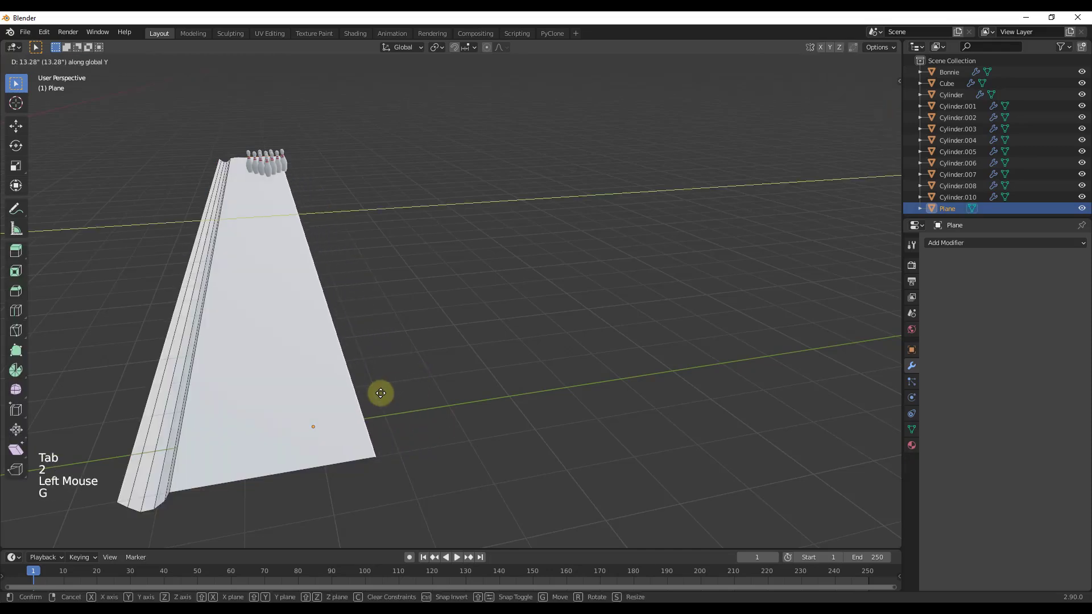
left_click(360, 411)
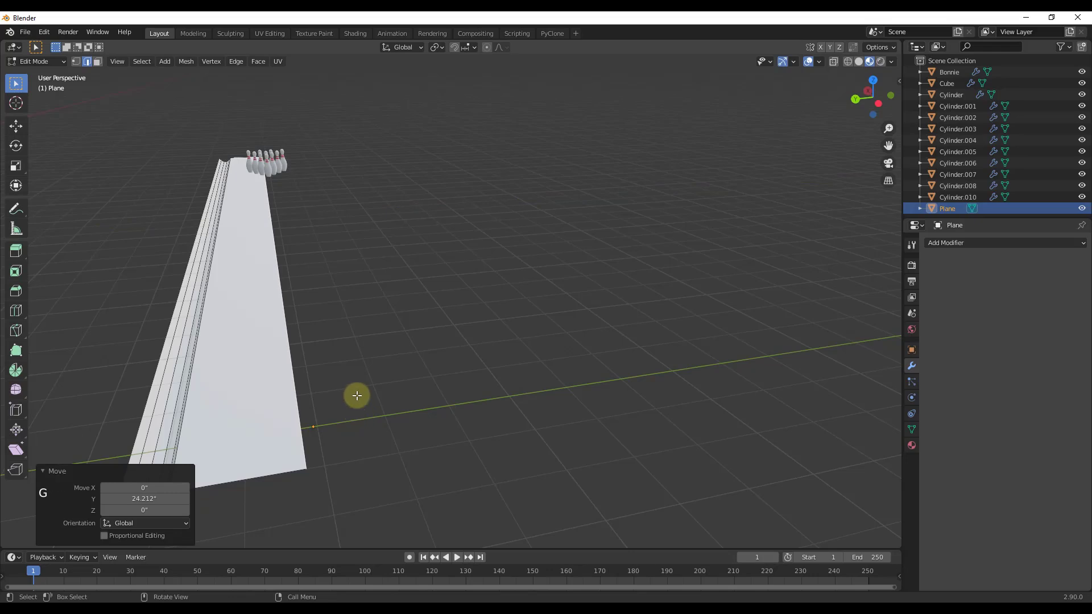
Step: Add a Mirror modifier to the lane and set it to mirror on the Y axis only
key("Tab")
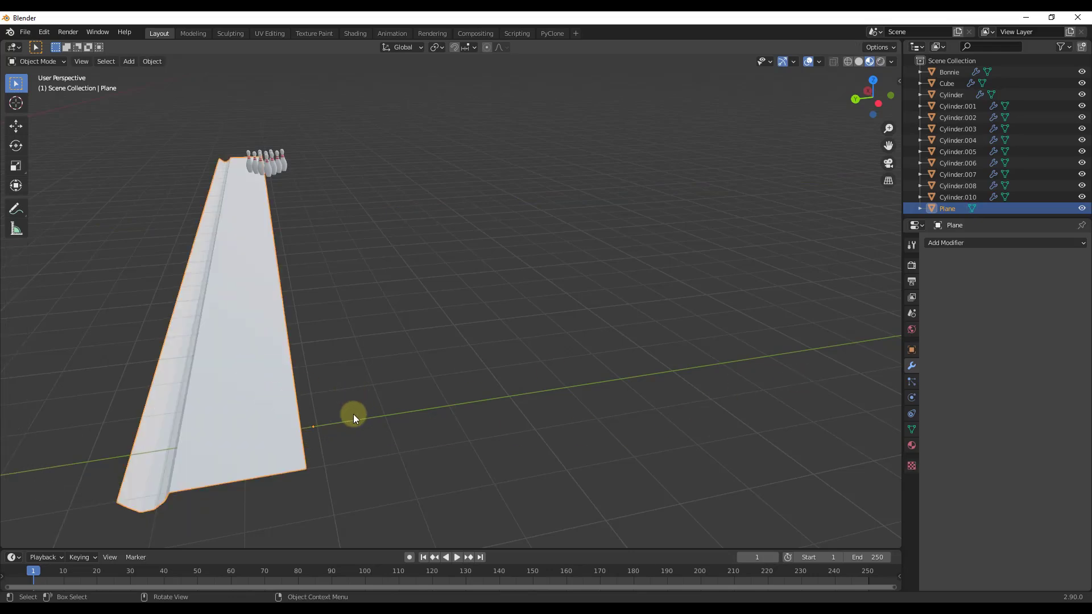
left_click(933, 241)
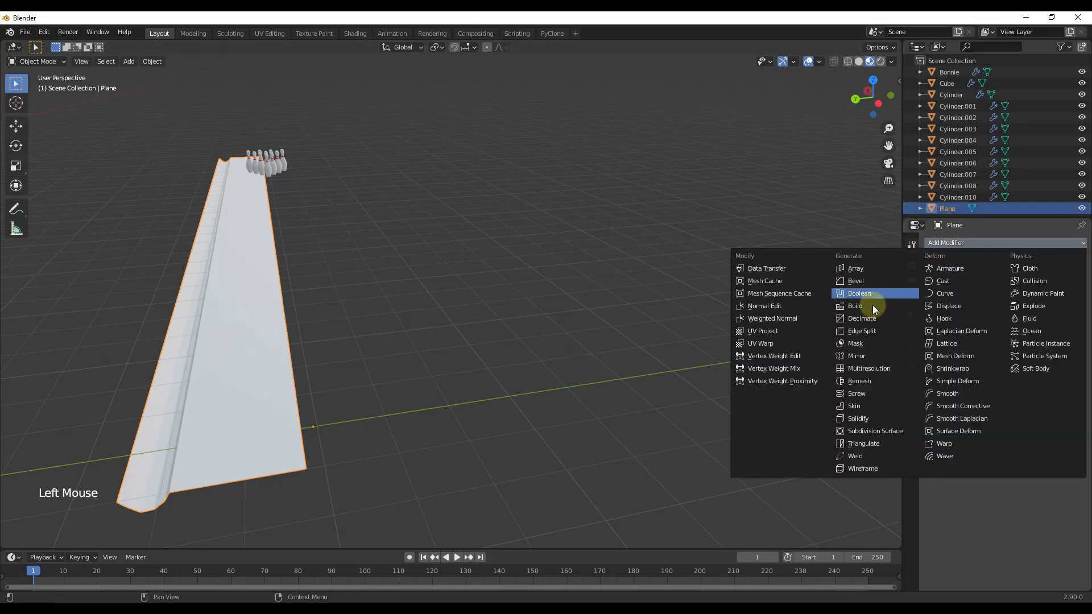
left_click(861, 353)
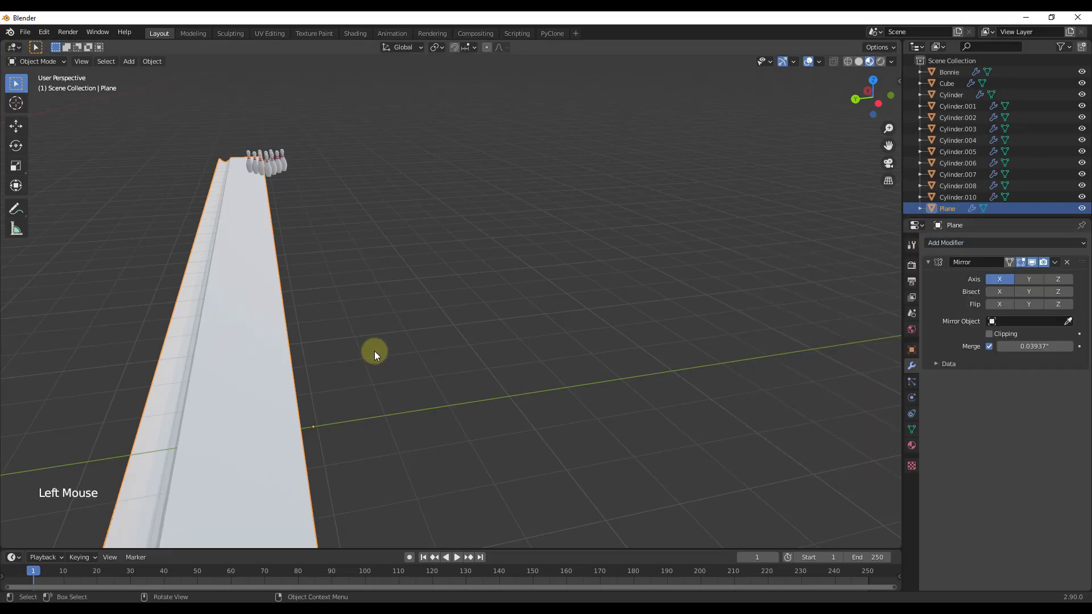
left_click(1035, 279)
scroll(469, 213, "down", 3)
scroll(410, 334, "up", 2)
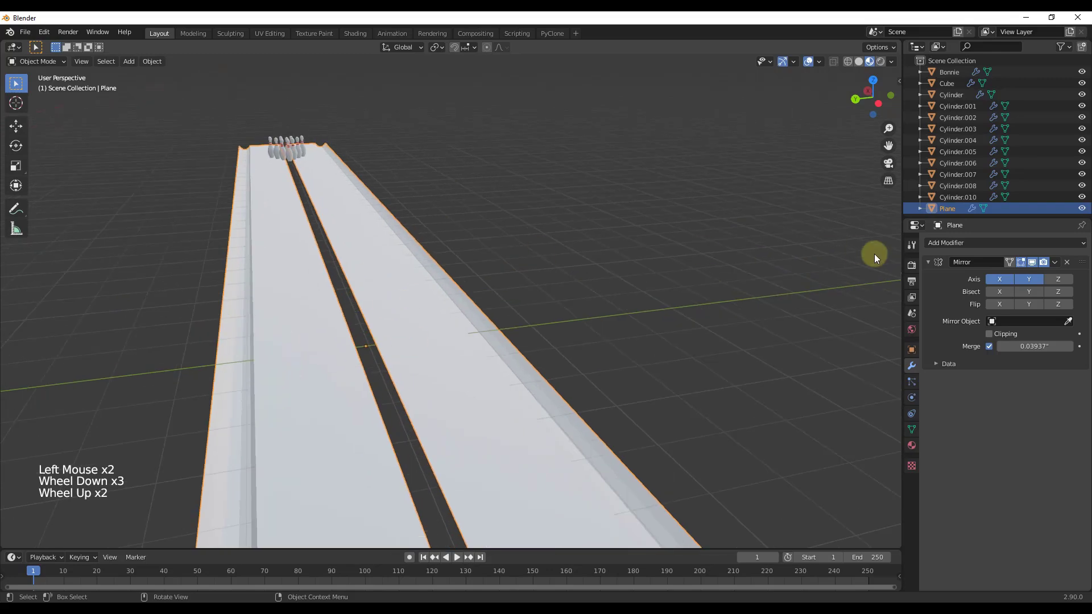
left_click(998, 279)
Step: Move the lane's inner long edge about -7.8" along Y, across the mirror plane
scroll(455, 273, "down", 2)
scroll(407, 299, "up", 5)
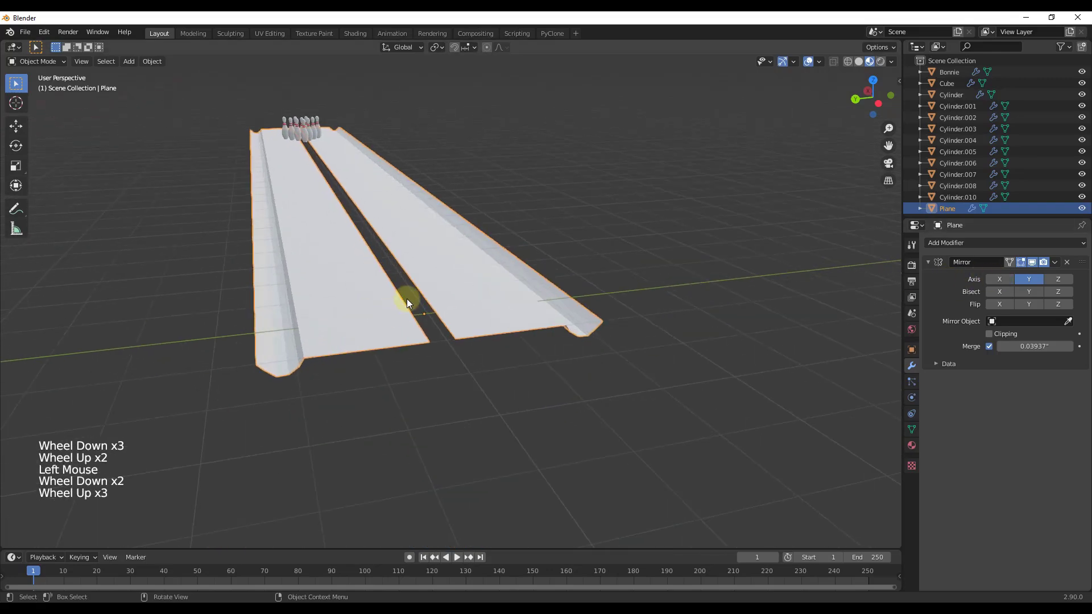
left_click(401, 308)
key("Tab")
left_click(403, 307)
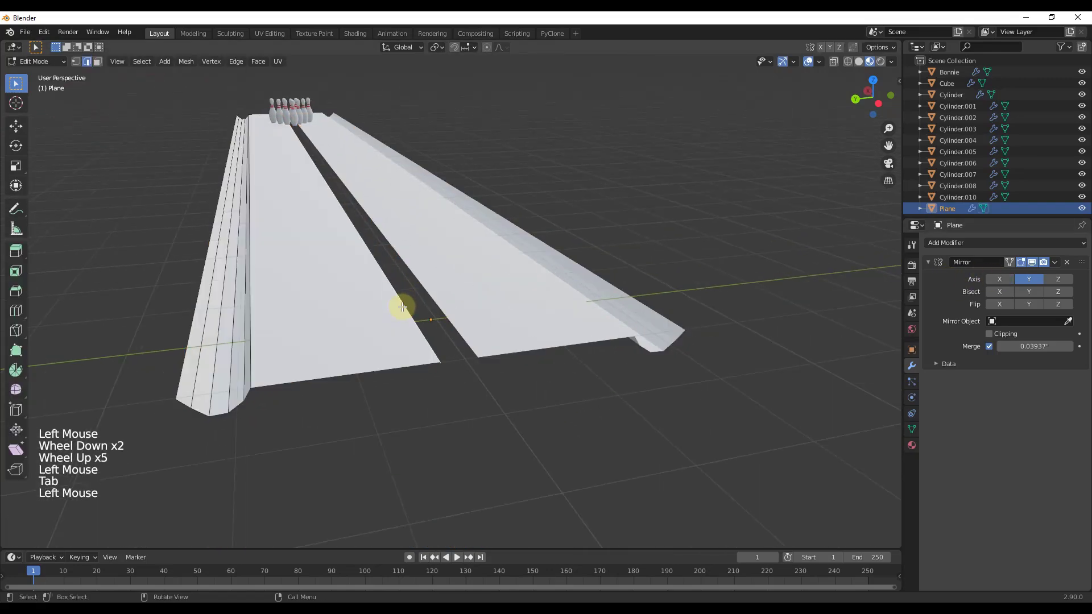
key("g")
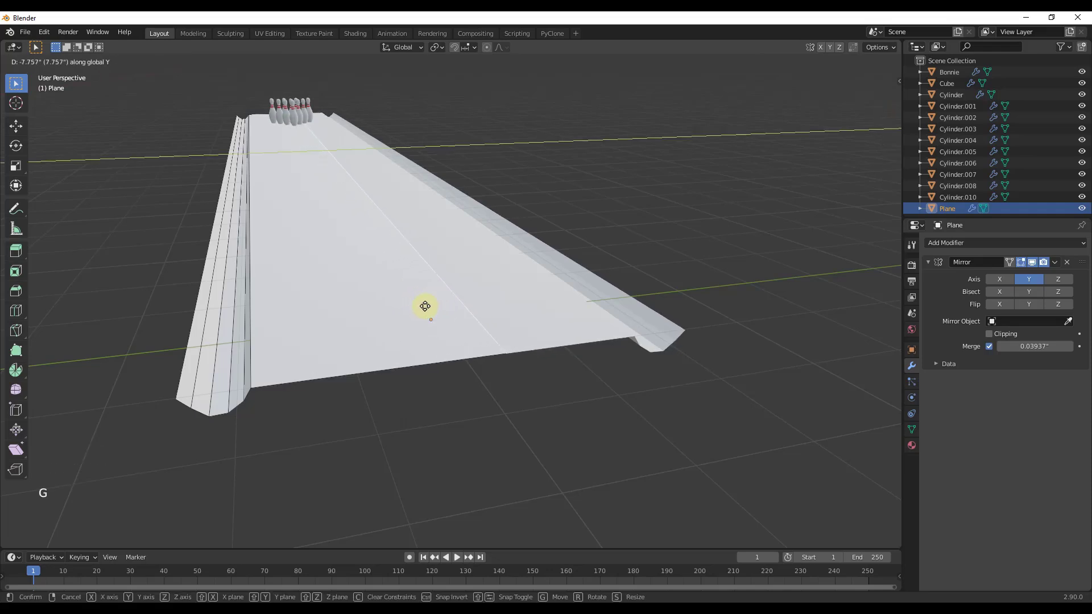
left_click(426, 306)
Step: Enable Clipping in the Mirror modifier and move the inner edge about 12.6" along Y to snap it to the mirror plane
left_click(989, 335)
left_click(611, 319)
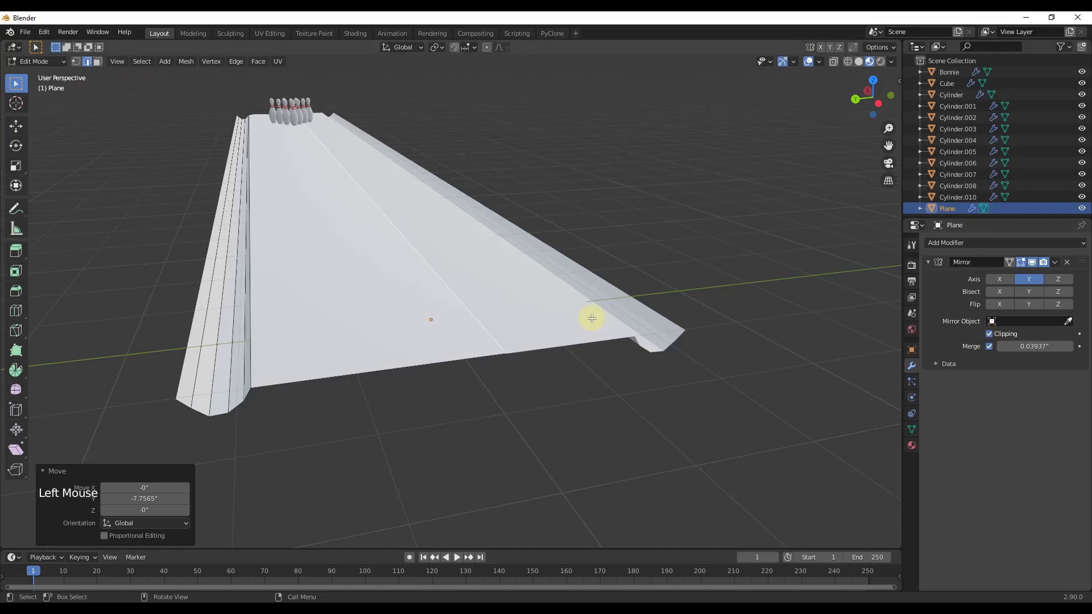
key("g")
key("y")
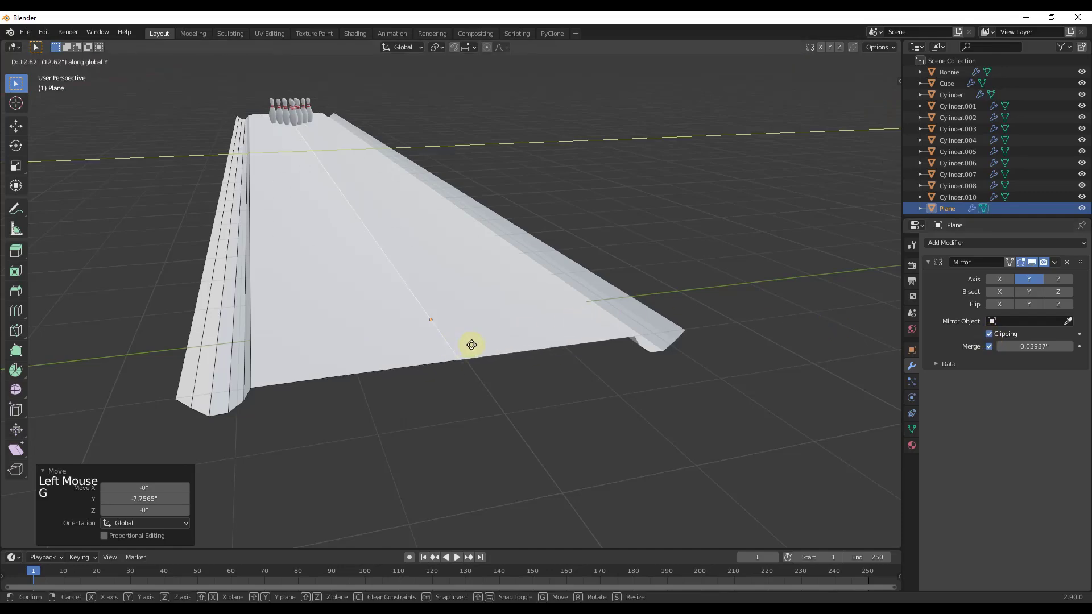
left_click(471, 344)
scroll(456, 361, "up", 3)
middle_click_drag(456, 360, 480, 353)
scroll(171, 350, "down", 4)
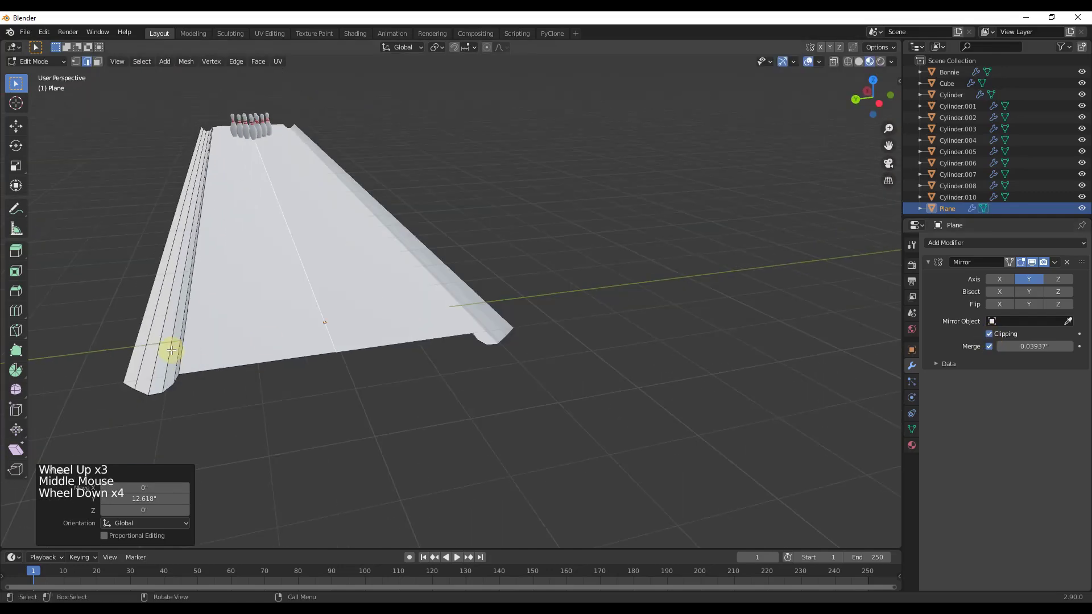
Step: Extrude the gutter's outer long edge about 2.8" upward along Z and move the new edge about 1.4" along Y
left_click(134, 356)
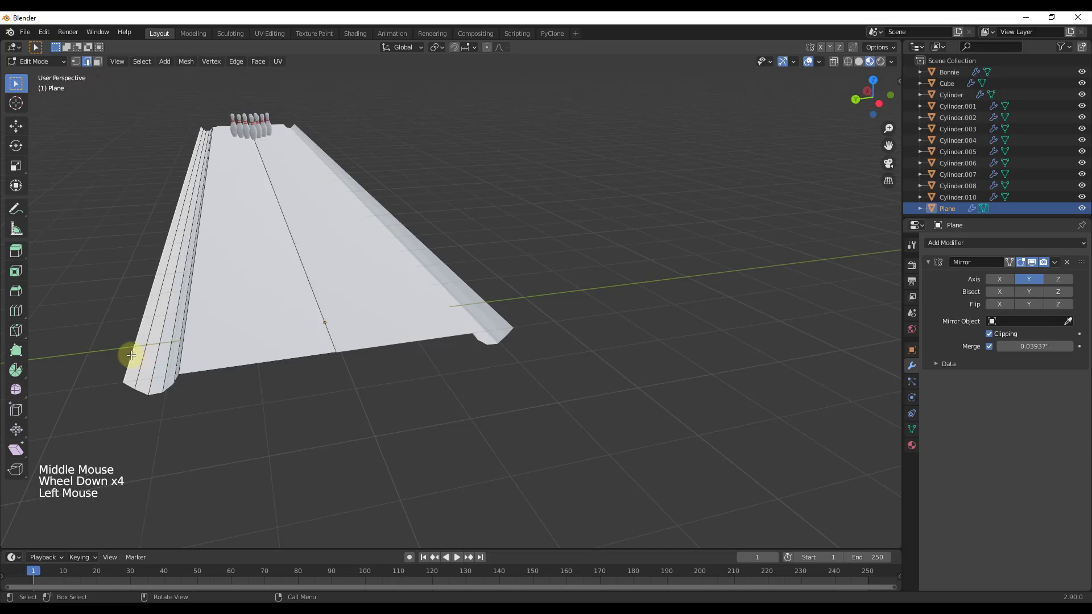
key("e")
left_click(163, 275)
key("g")
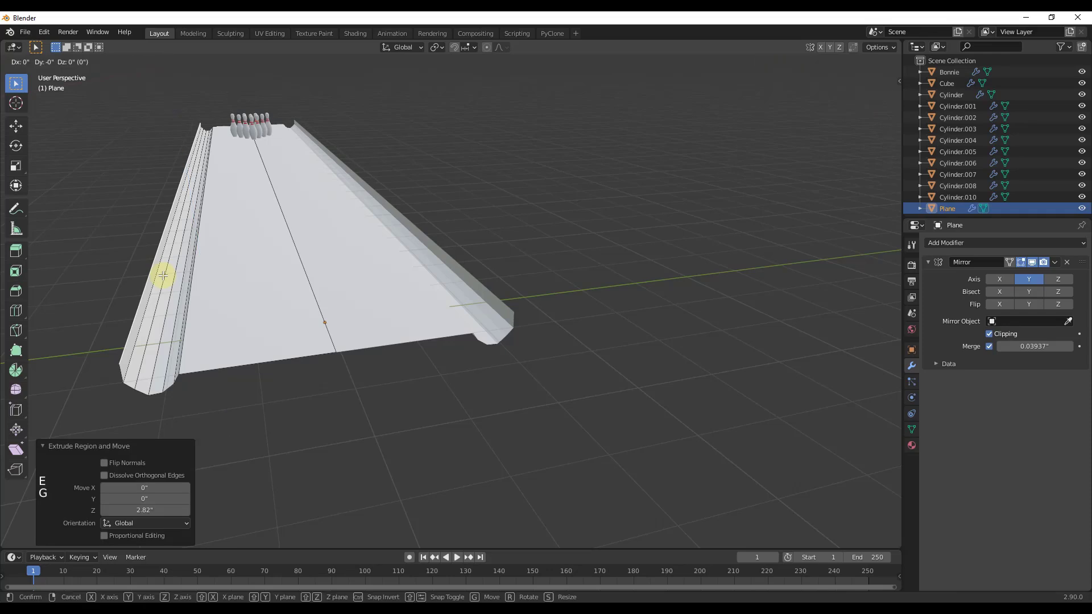
left_click(165, 285)
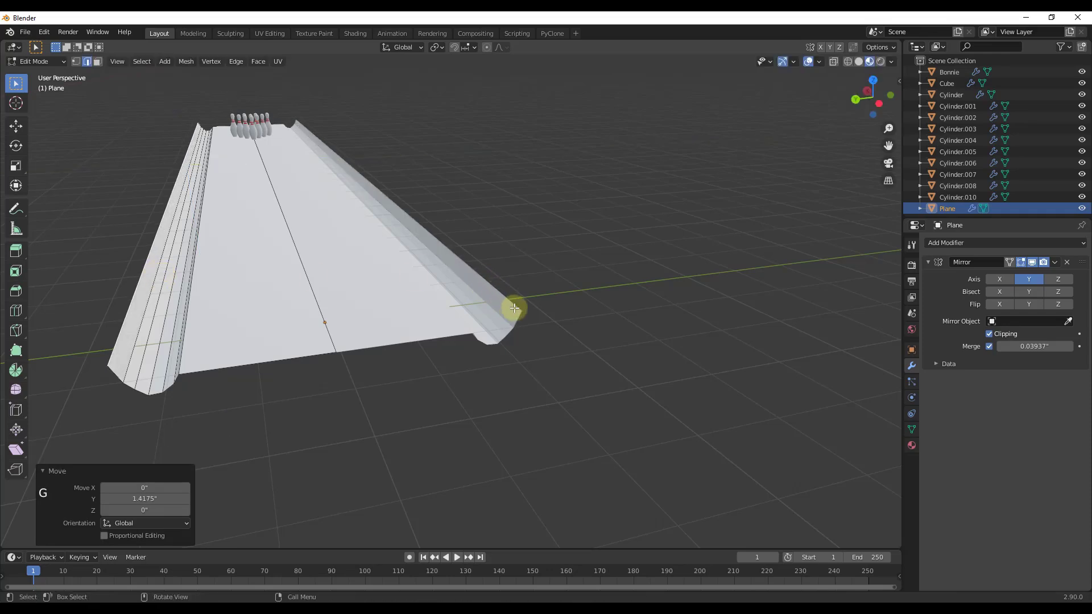
Step: Examine the mirrored lane and both gutters from several angles and distances
middle_click_drag(548, 307, 411, 334)
scroll(268, 282, "down", 2)
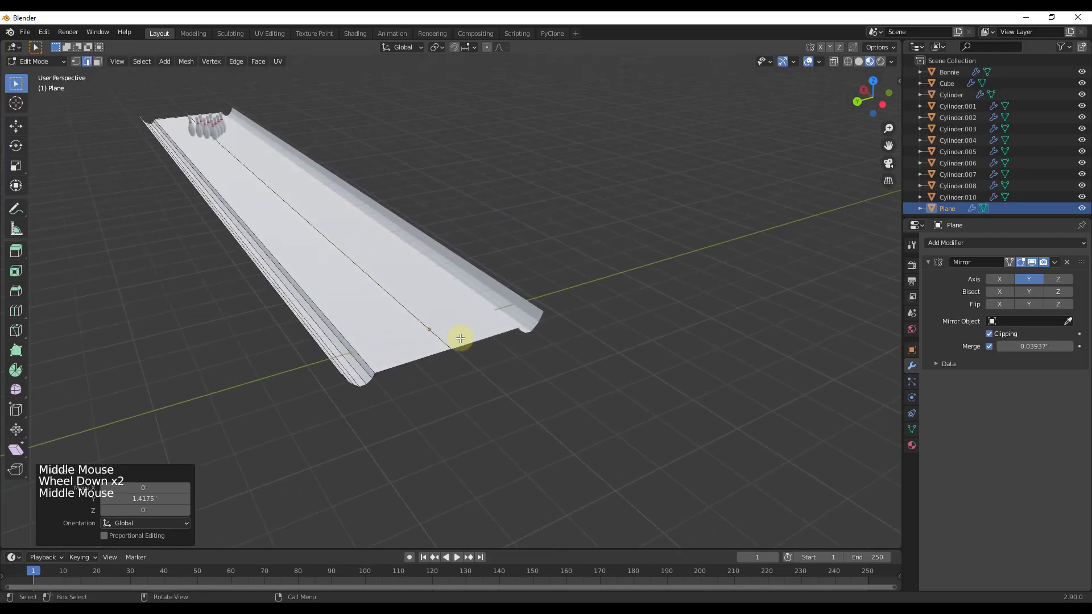
scroll(435, 352, "up", 1)
scroll(489, 321, "down", 3)
scroll(455, 323, "up", 3)
middle_click_drag(476, 309, 404, 267)
scroll(425, 297, "down", 2)
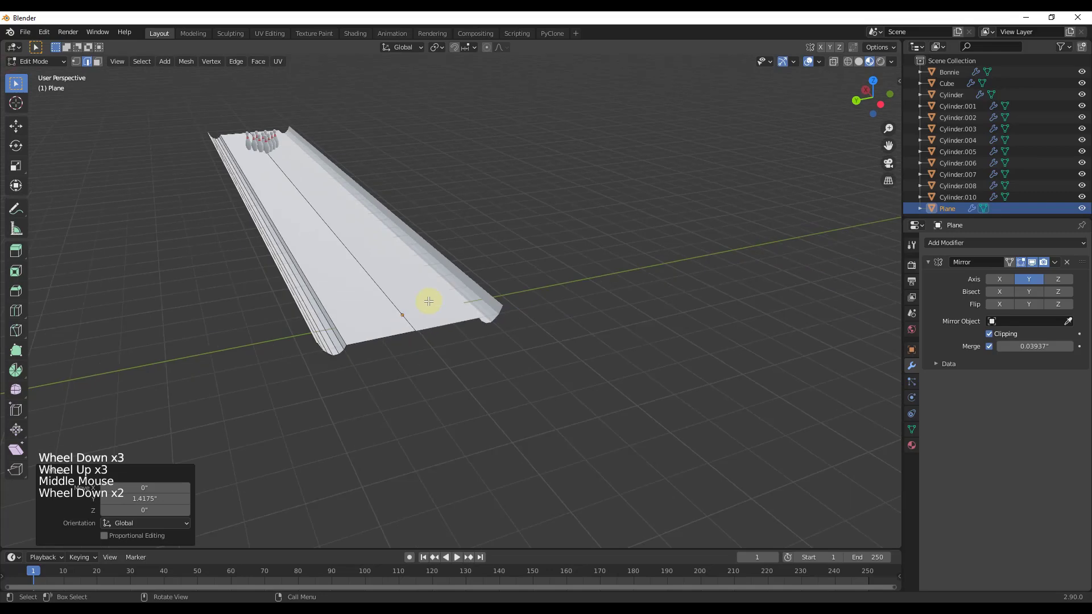
scroll(383, 295, "up", 3)
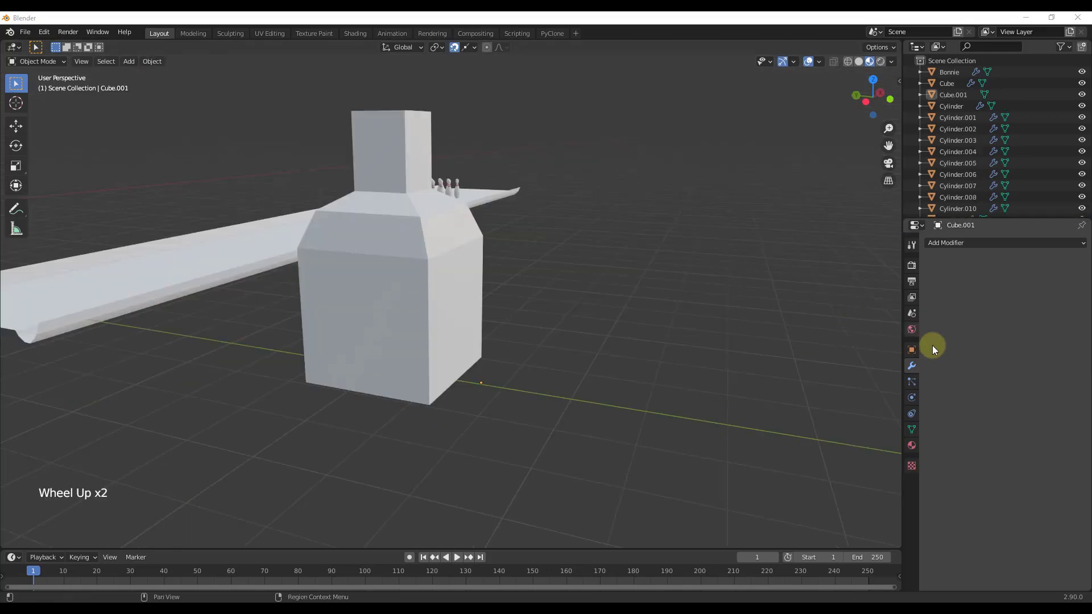
Step: Add a Mirror modifier to the bottle-shaped block and enable the Y axis in addition to X
left_click(413, 320)
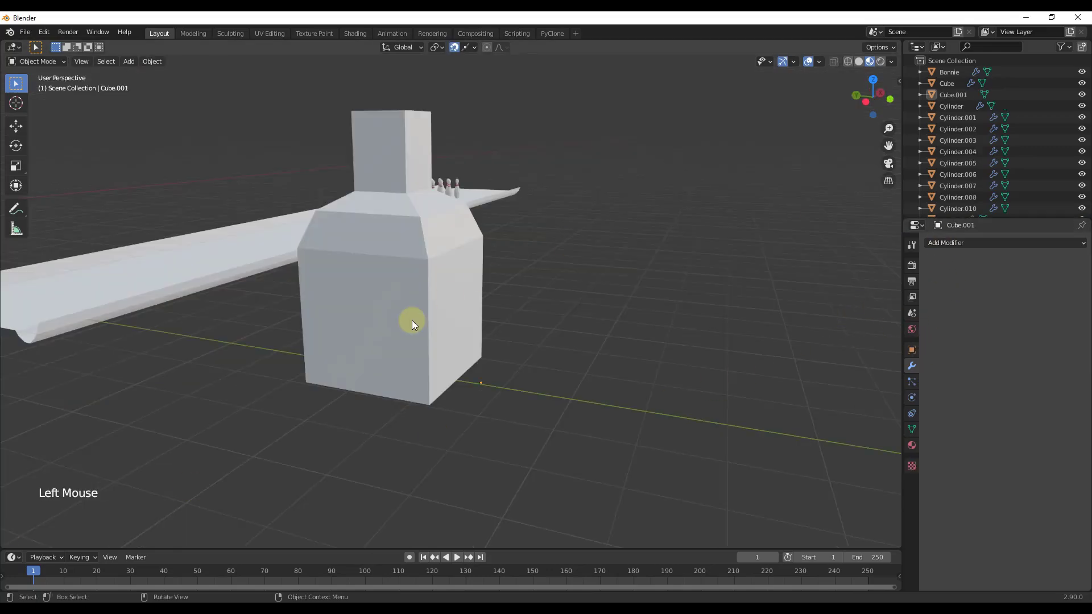
left_click(954, 243)
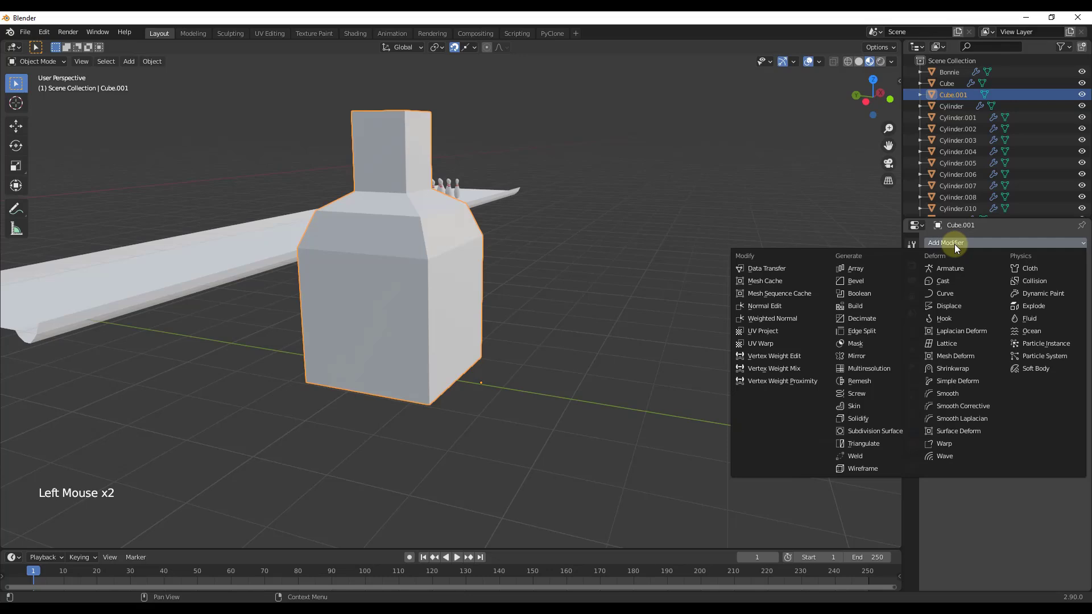
left_click(853, 357)
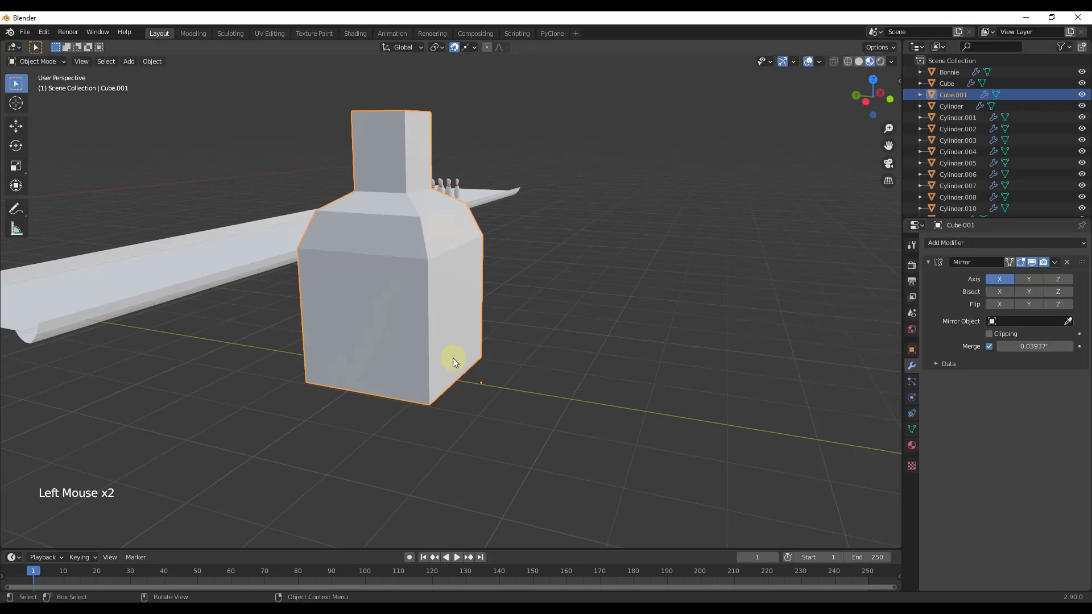
left_click(1032, 278)
middle_click_drag(484, 300, 514, 316)
scroll(551, 322, "down", 3)
scroll(531, 316, "up", 2)
key("Tab")
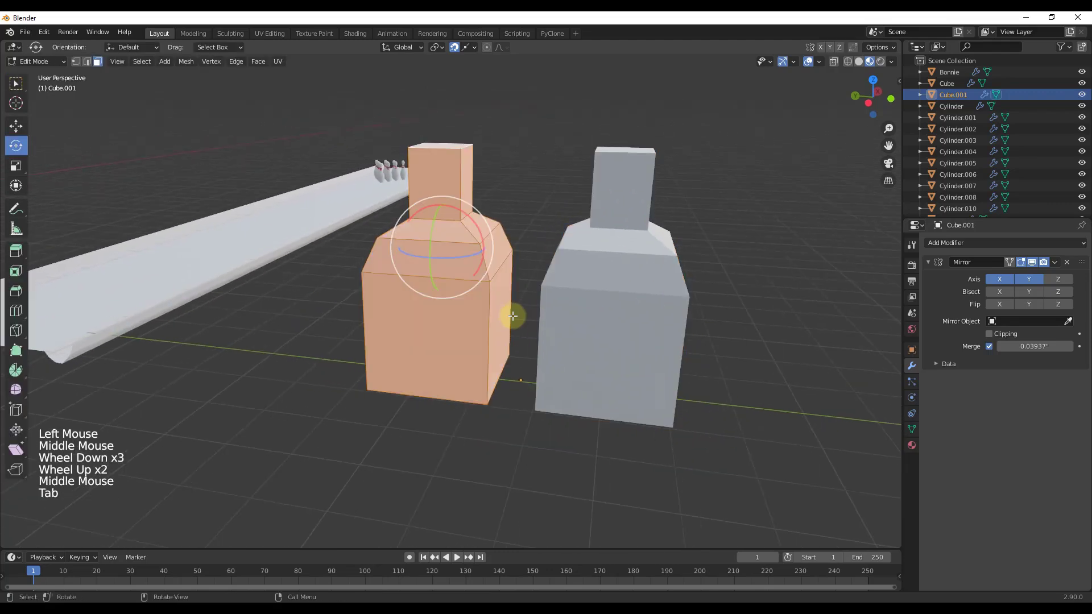
key("Tab")
Step: Enable Clipping in the Mirror modifier and extrude the block's side face about 10.25" toward the mirrored copy to join them
left_click(990, 334)
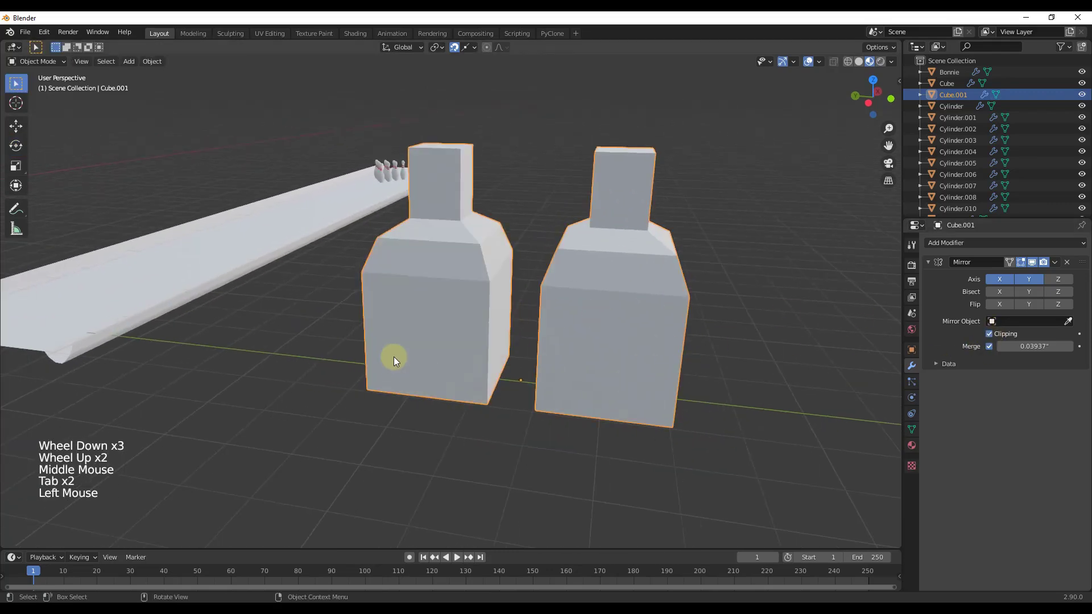
key("Tab")
left_click(501, 314)
key("3")
left_click(503, 315)
left_click(16, 83)
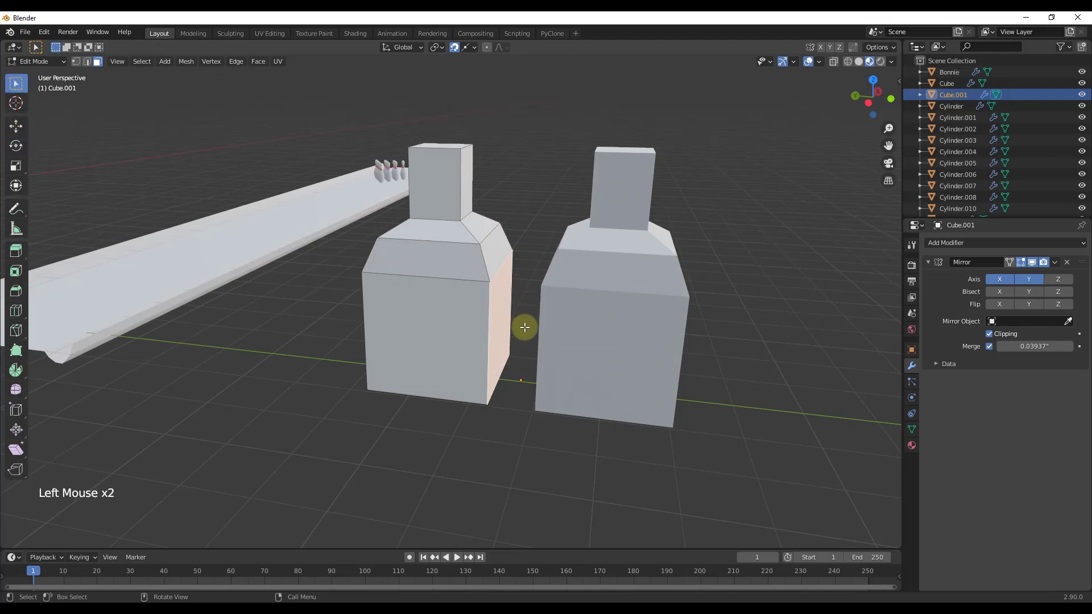
key("e")
left_click(578, 329)
middle_click_drag(556, 319, 491, 314)
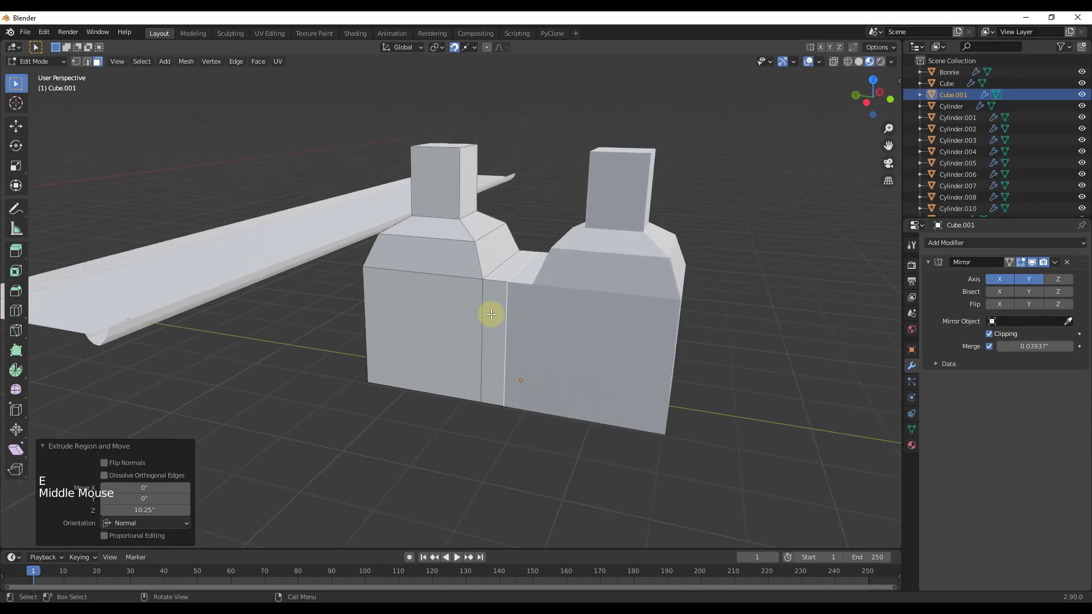
Step: Move the small top face of the bridge between the blocks about 1.9" in X, -3.4" in Y and 1.7" in Z
scroll(491, 314, "up", 3)
left_click(487, 264)
key("g")
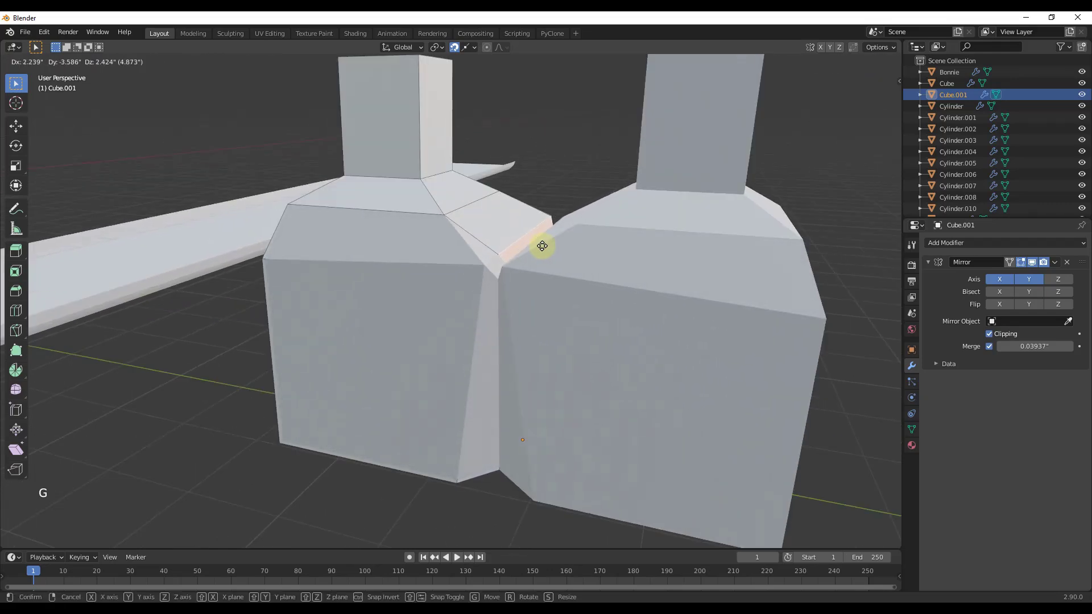
left_click(535, 249)
middle_click_drag(531, 250, 580, 334)
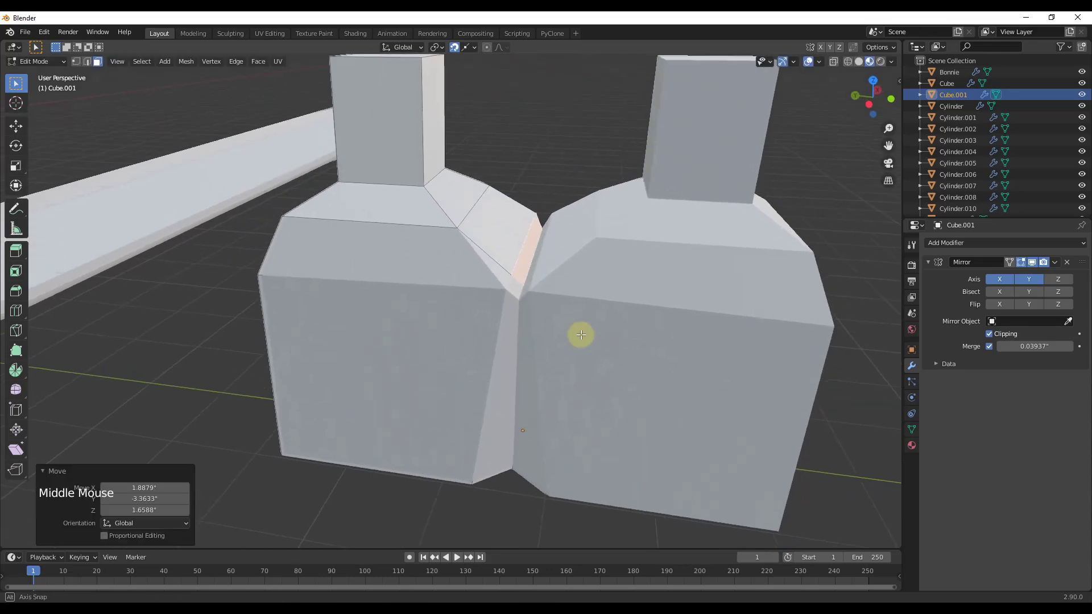
scroll(511, 268, "up", 2)
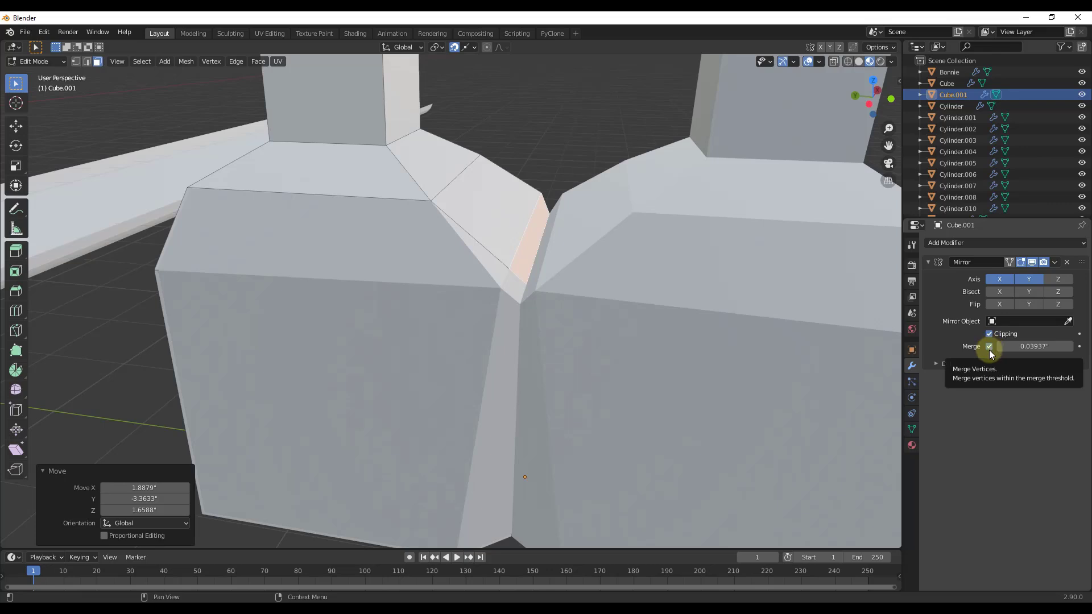
middle_click_drag(485, 293, 497, 275)
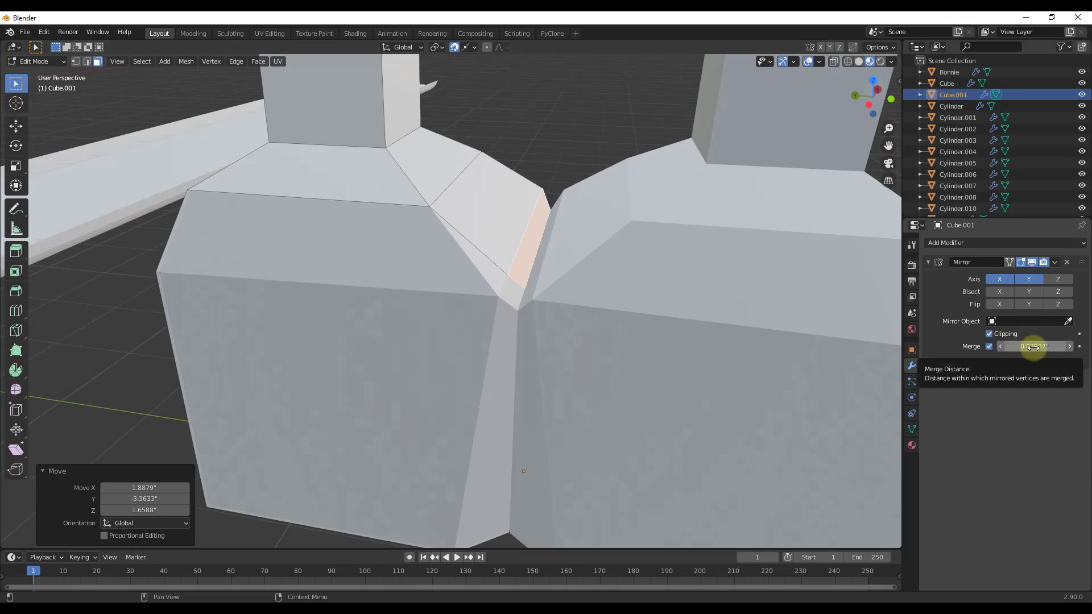
Step: Switch to vertex selection, try a Merge distance of 6" in the Mirror modifier and reduce it to 2.164"
middle_click_drag(506, 292, 519, 312)
key("1")
middle_click_drag(546, 255, 501, 301)
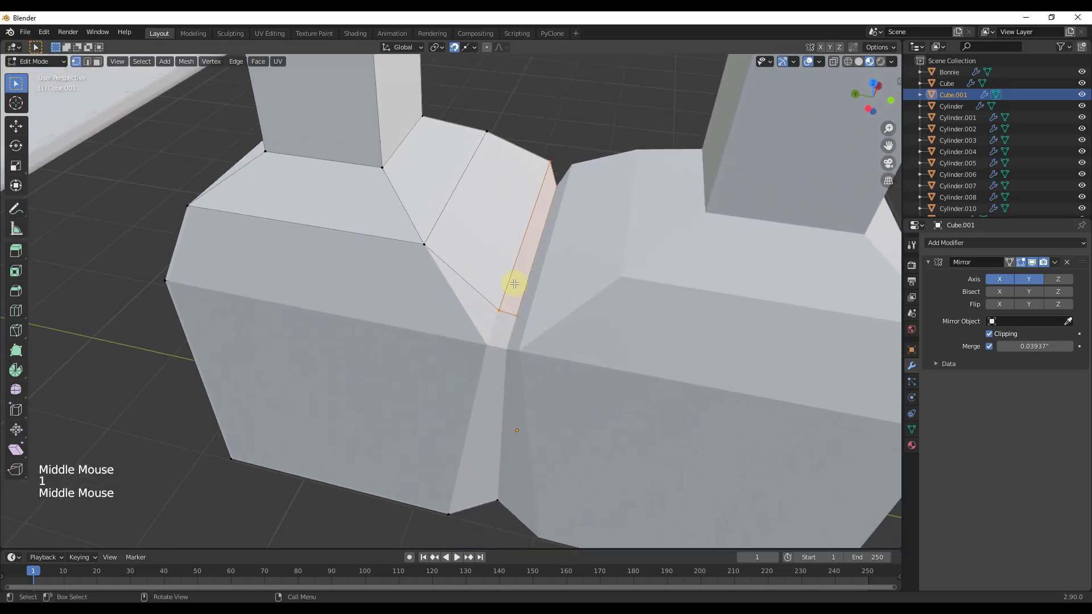
left_click(1066, 345)
left_click_drag(1066, 345, 150, 339)
left_click(1018, 347)
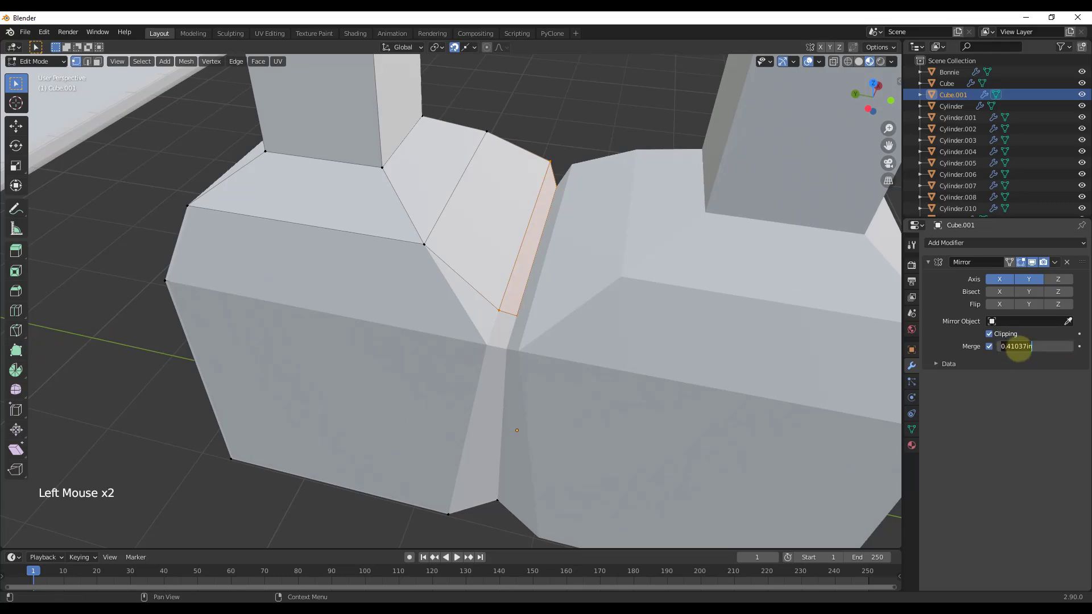
key("Return")
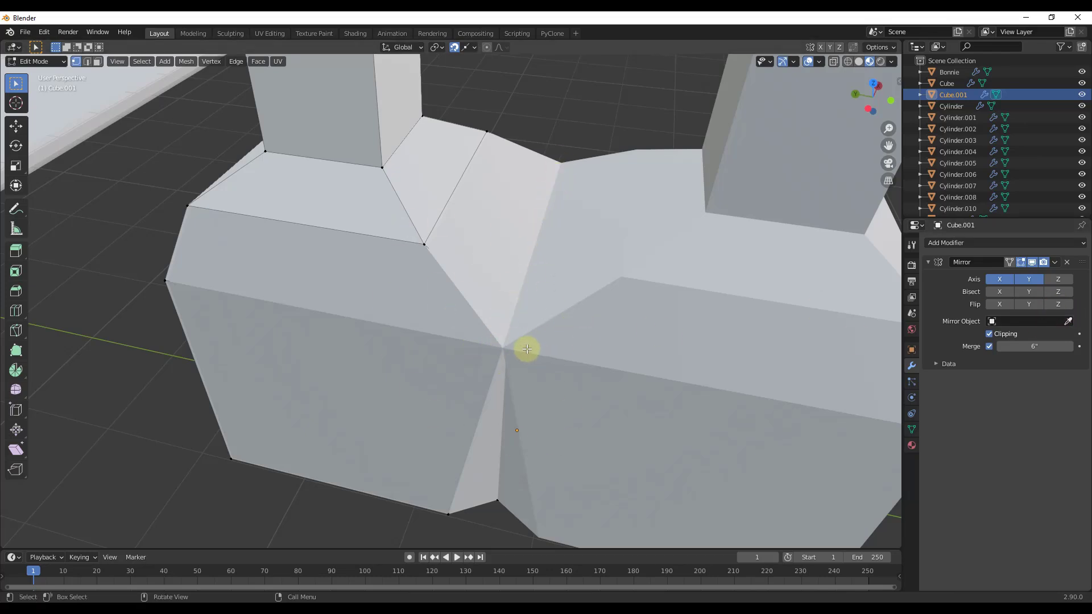
left_click_drag(1043, 346, 627, 342)
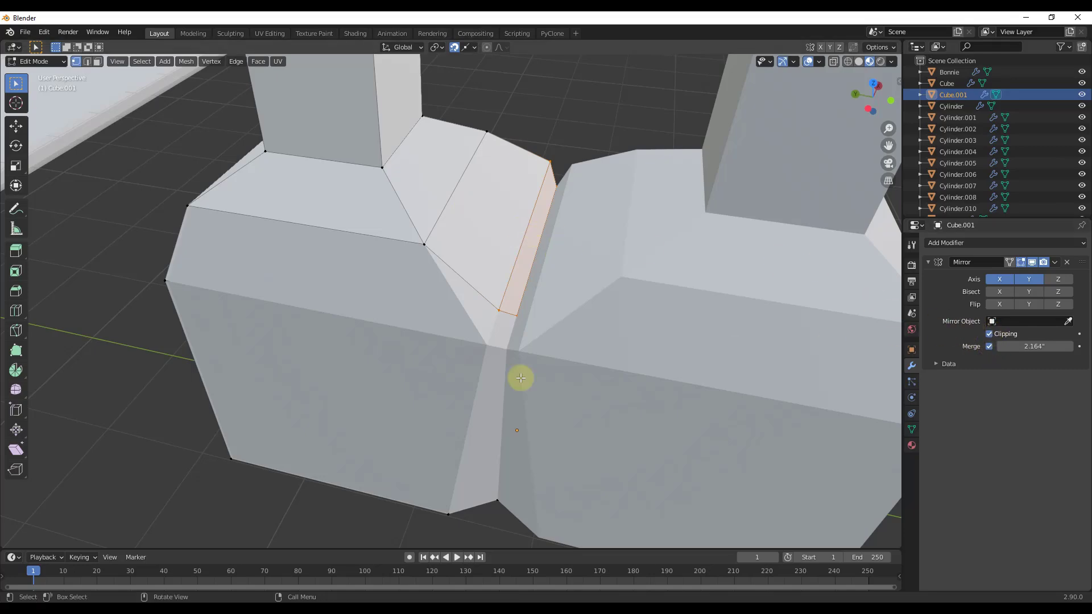
scroll(382, 251, "down", 6)
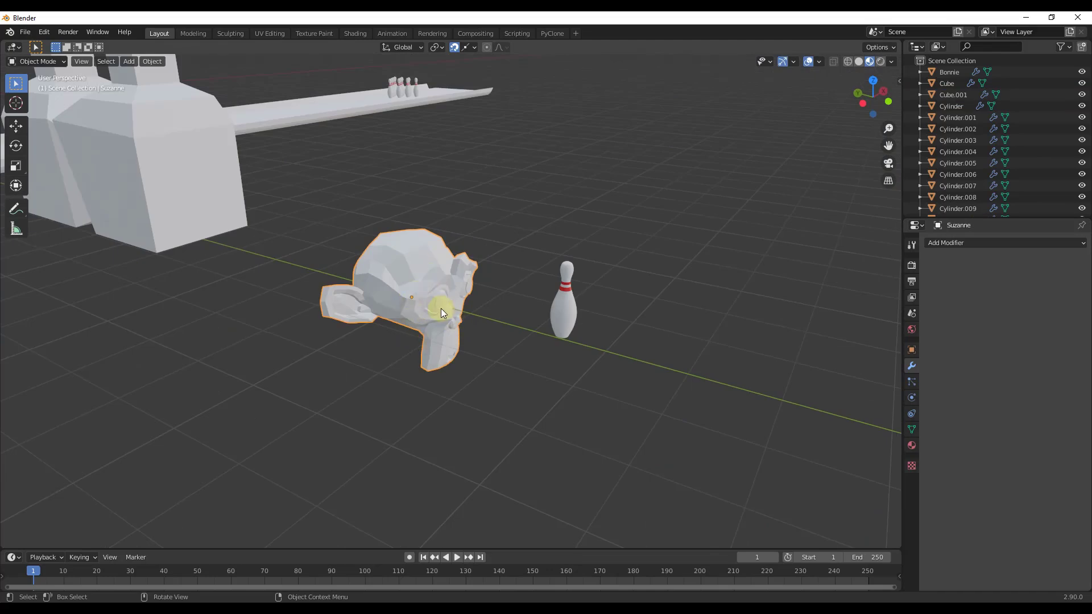
Step: Delete the single bowling pin standing beside the monkey head
middle_click_drag(549, 299, 573, 315)
left_click(567, 319)
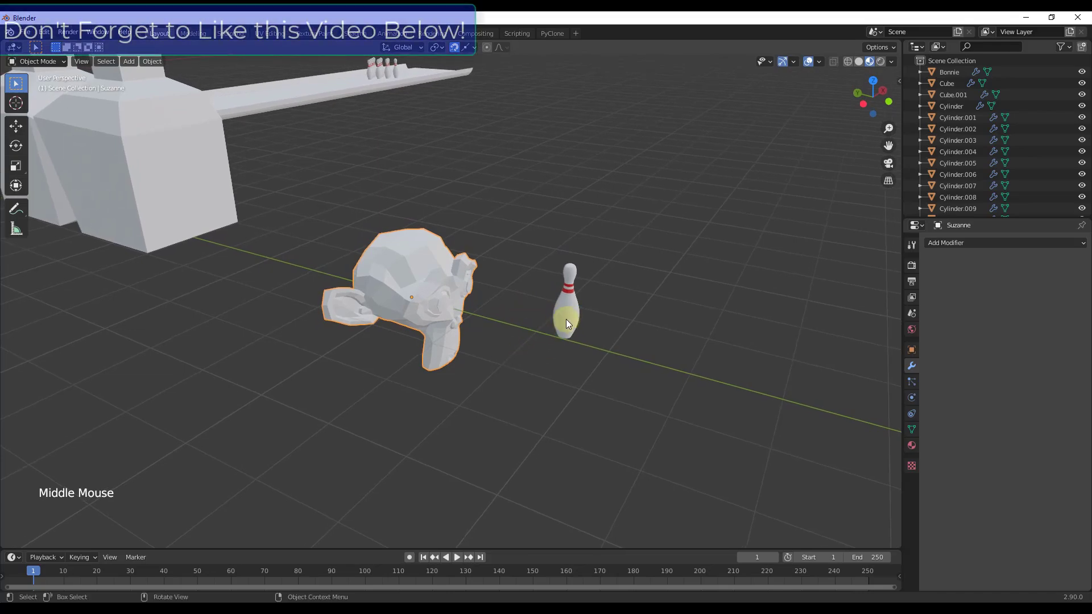
key("Delete")
scroll(541, 330, "up", 2)
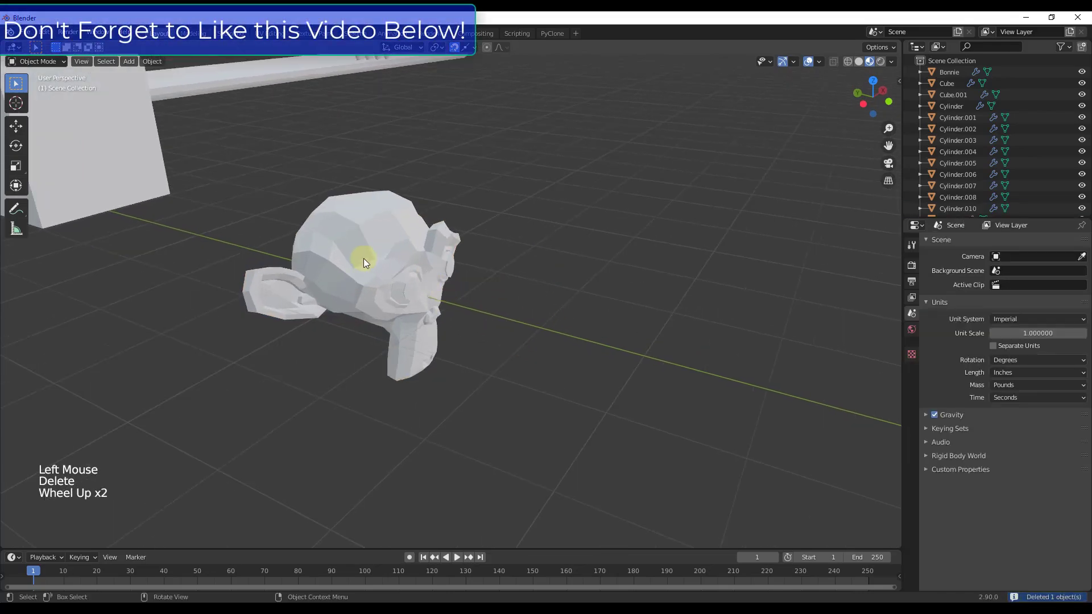
Step: Add a Mirror modifier to the monkey head and enable the Y axis in addition to X
left_click(437, 317)
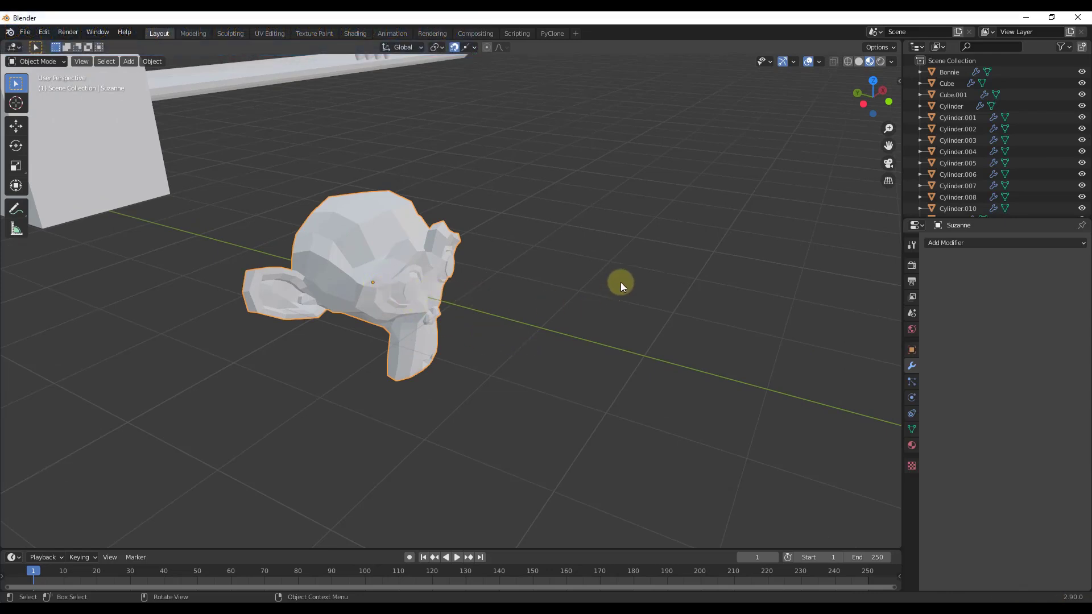
left_click(973, 243)
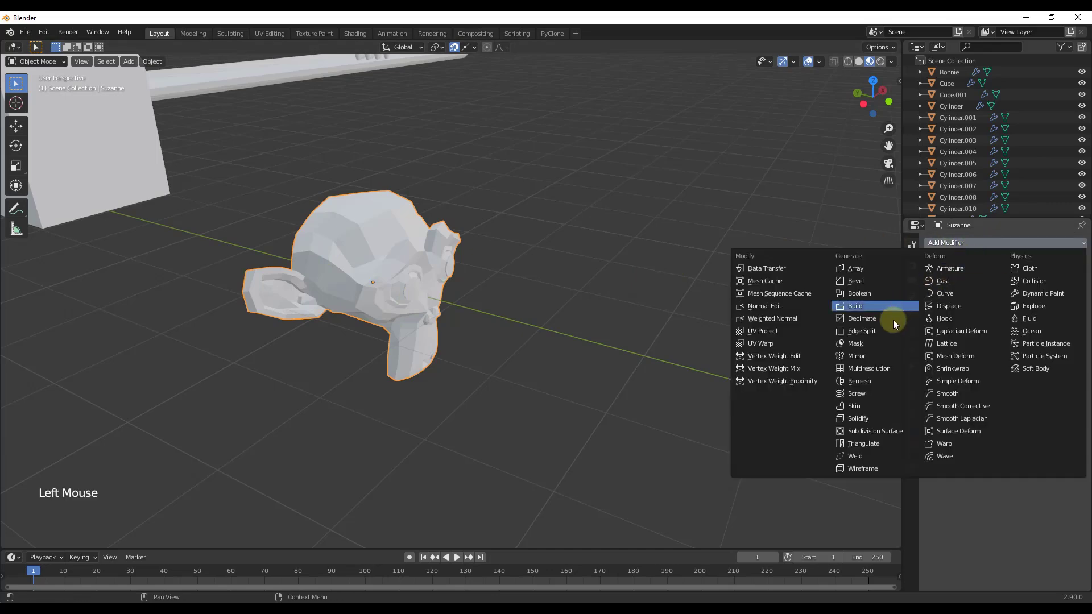
left_click(856, 361)
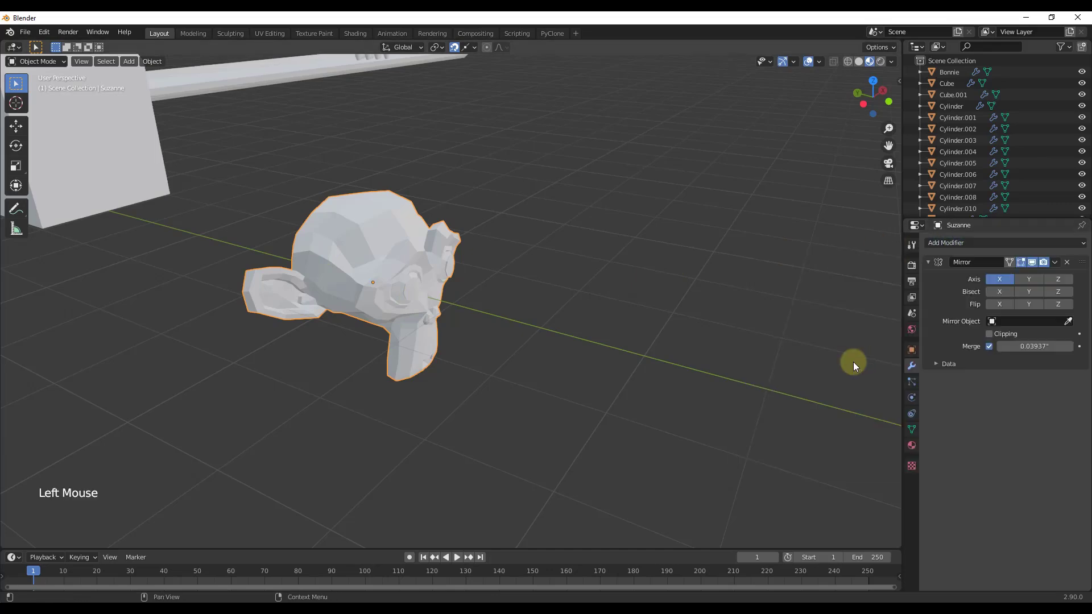
left_click(1030, 280)
middle_click_drag(398, 292, 527, 374)
Step: Try moving the monkey head's whole mesh away from its origin in Edit Mode
key("Tab")
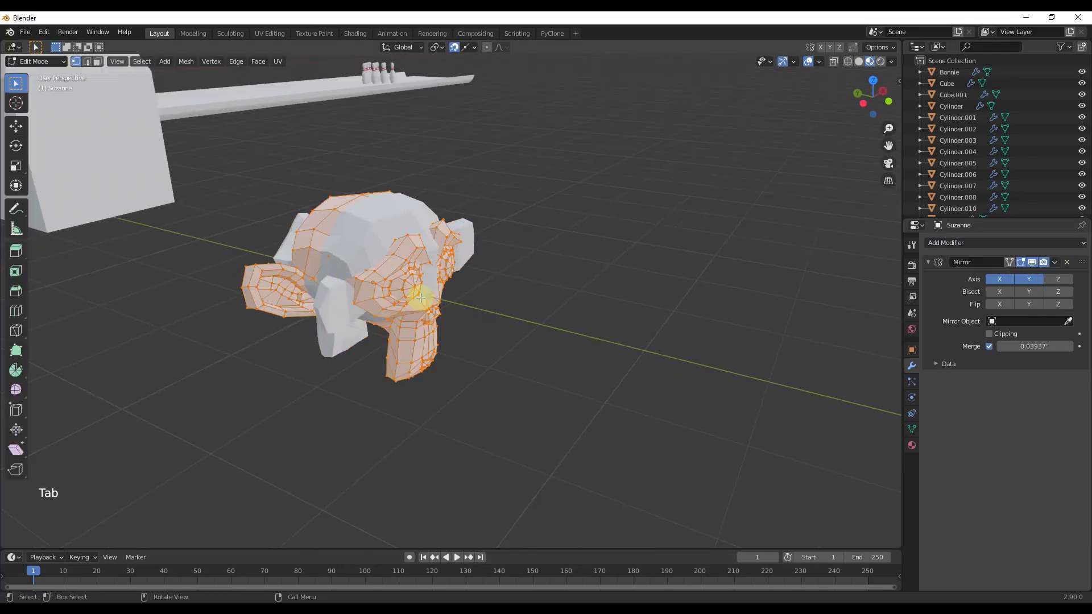
key("g")
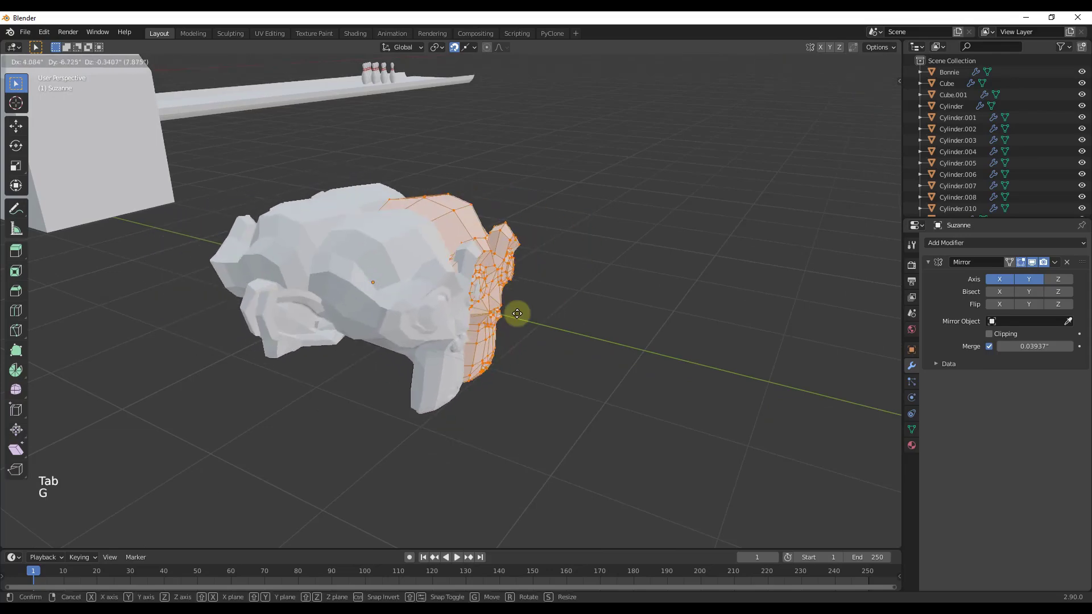
right_click(608, 300)
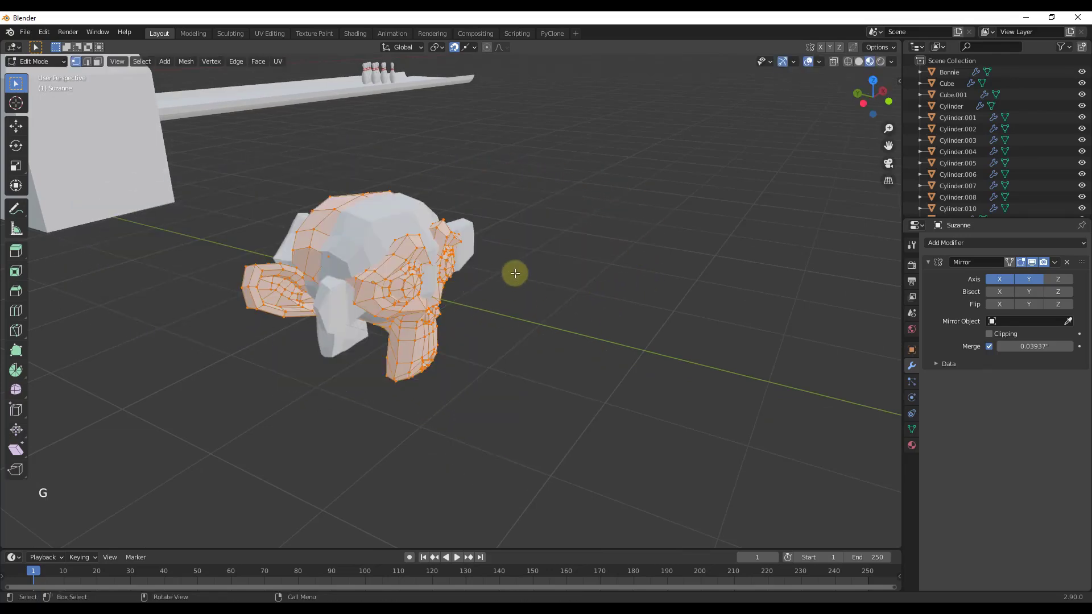
key("Tab")
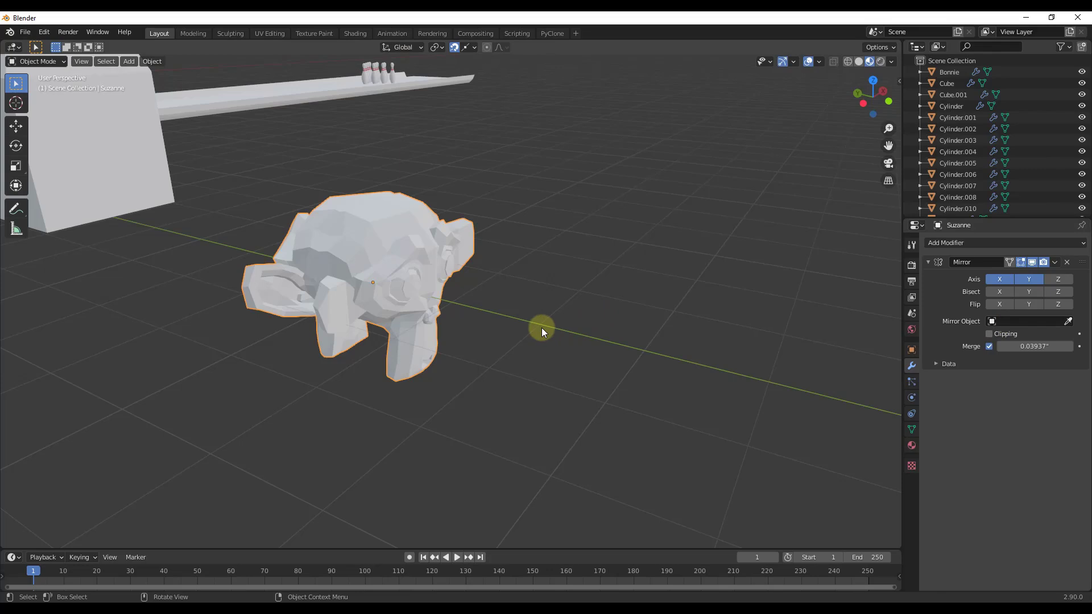
Step: Add a Plain Axes empty and move it about -492.8" along Y to just beyond the monkey head
key("shift+a")
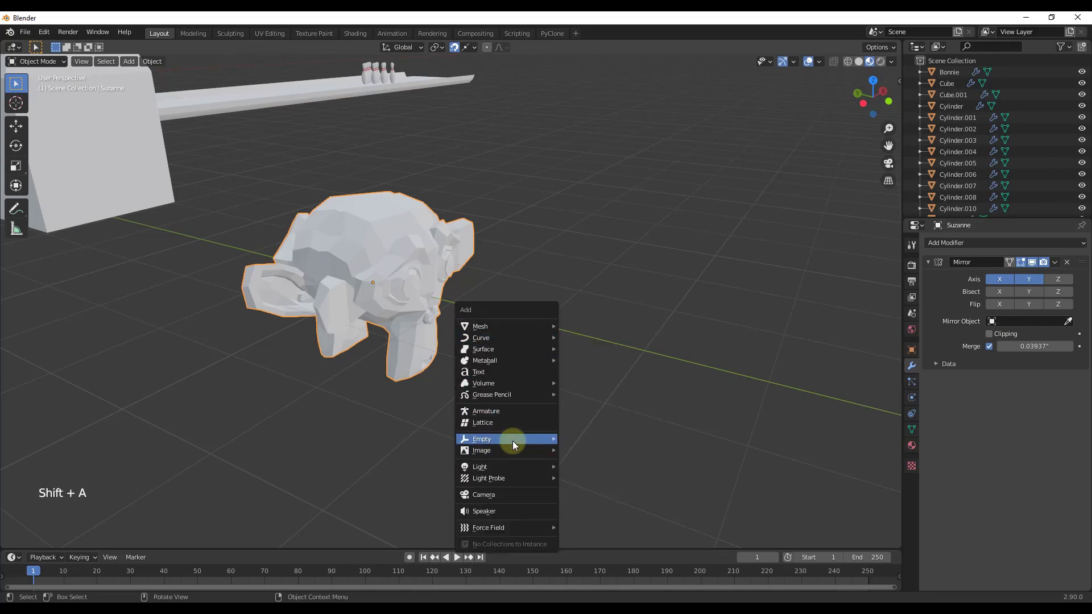
mouse_move(512, 440)
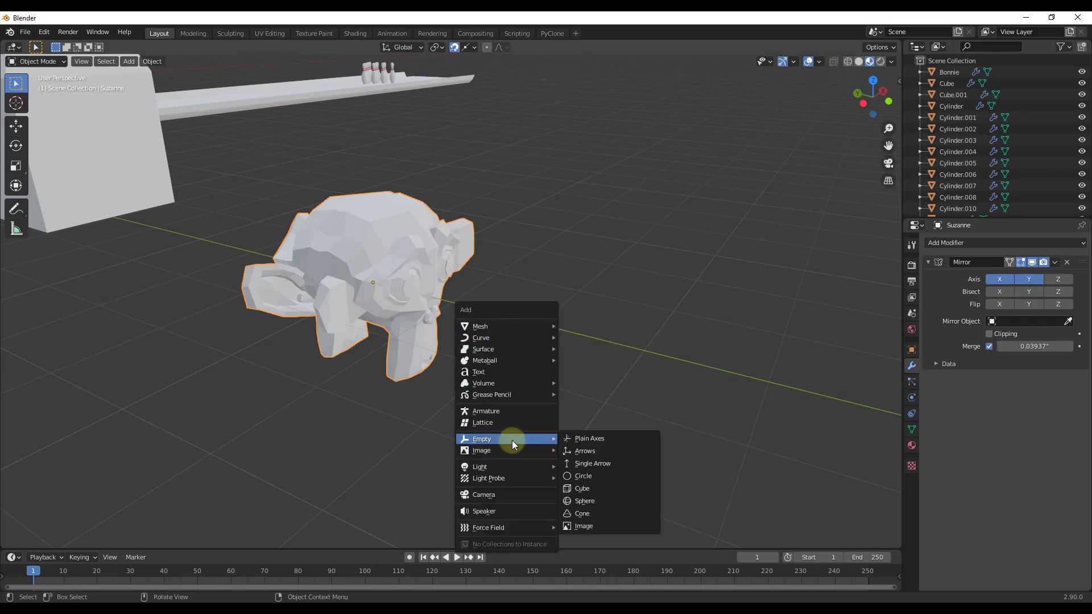
left_click(593, 441)
scroll(585, 336, "down", 11)
key("g")
key("y")
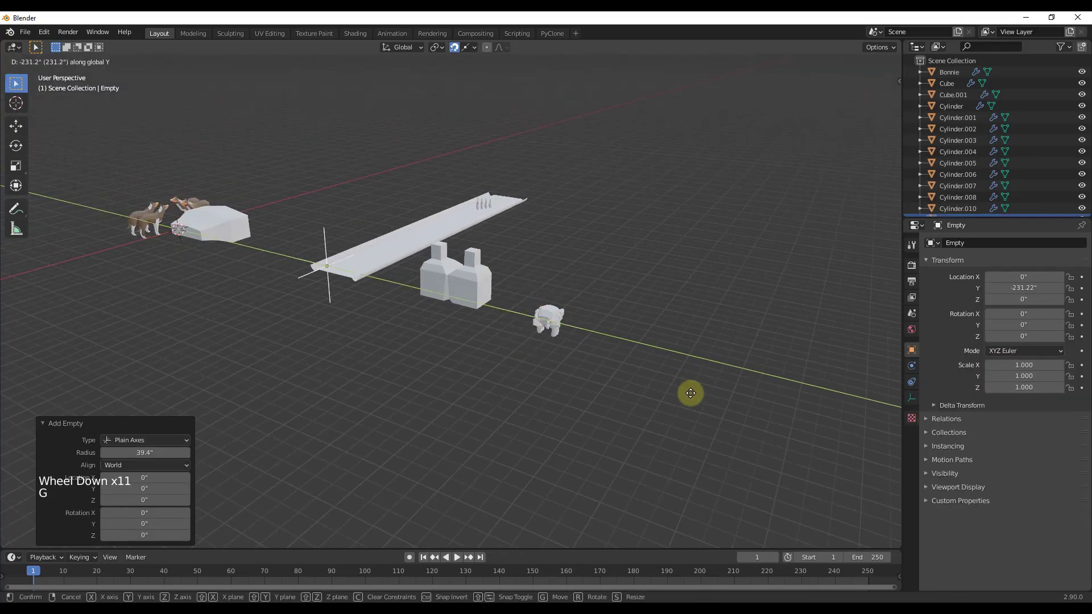
left_click(43, 418)
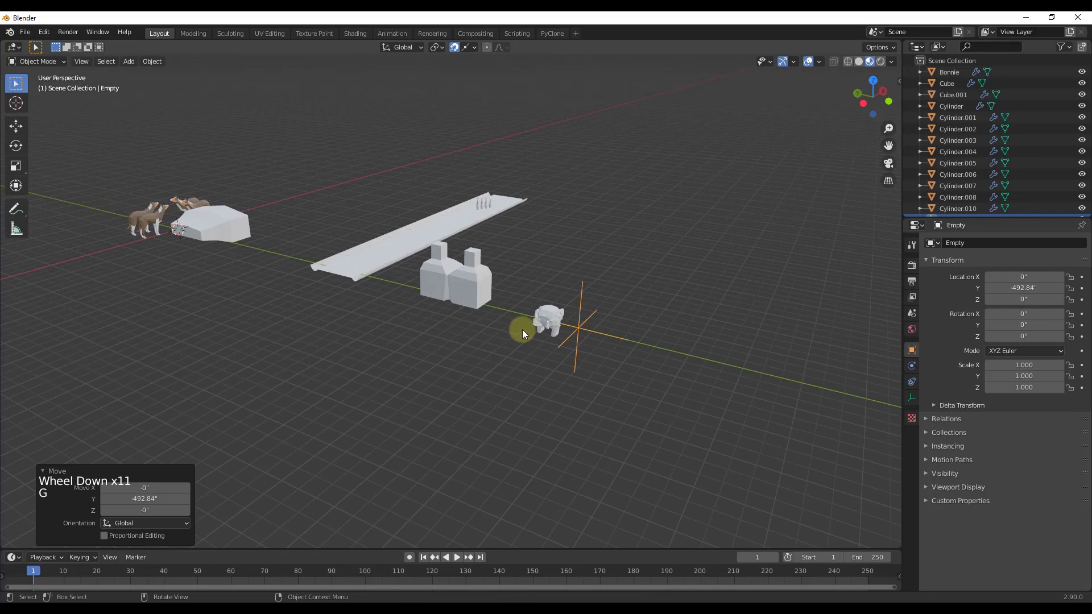
Step: Set the Plain Axes empty as the mirror object in the monkey head's Mirror modifier
scroll(617, 329, "up", 9)
middle_click_drag(605, 324, 569, 302)
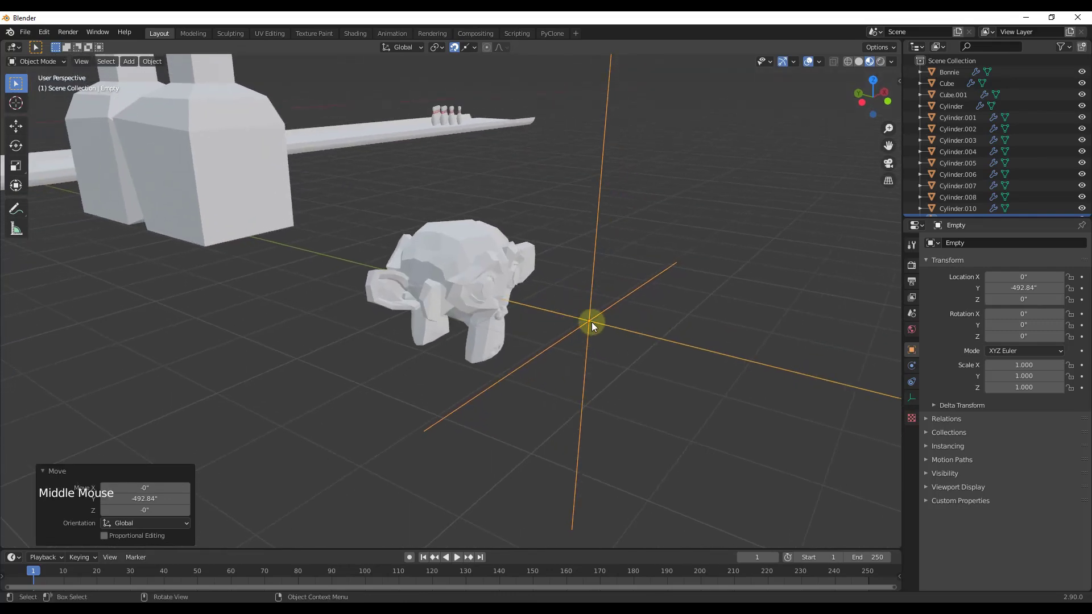
left_click(490, 268)
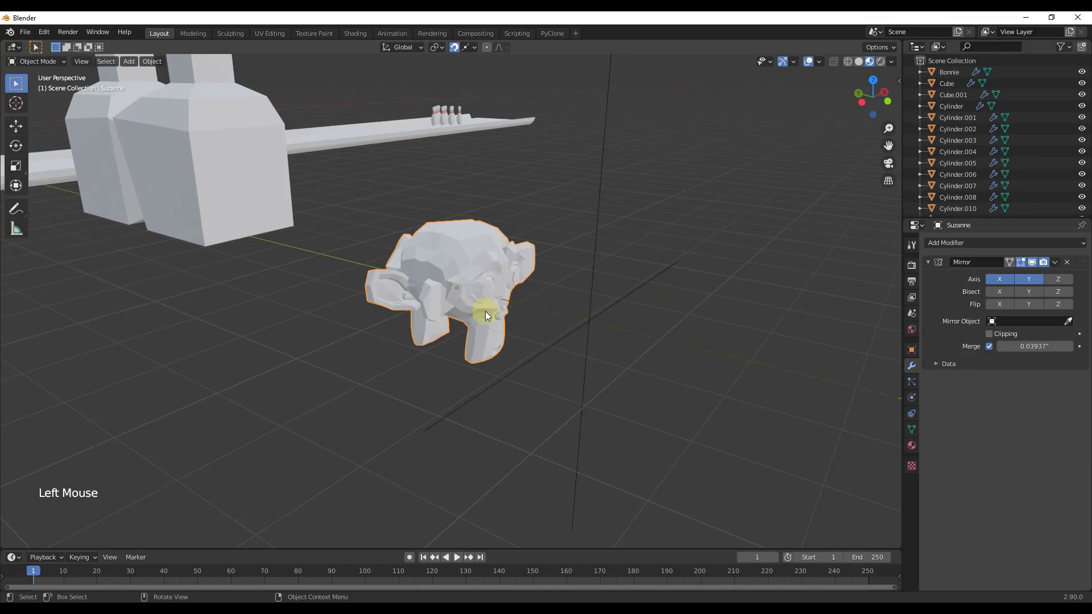
middle_click_drag(502, 282, 515, 290)
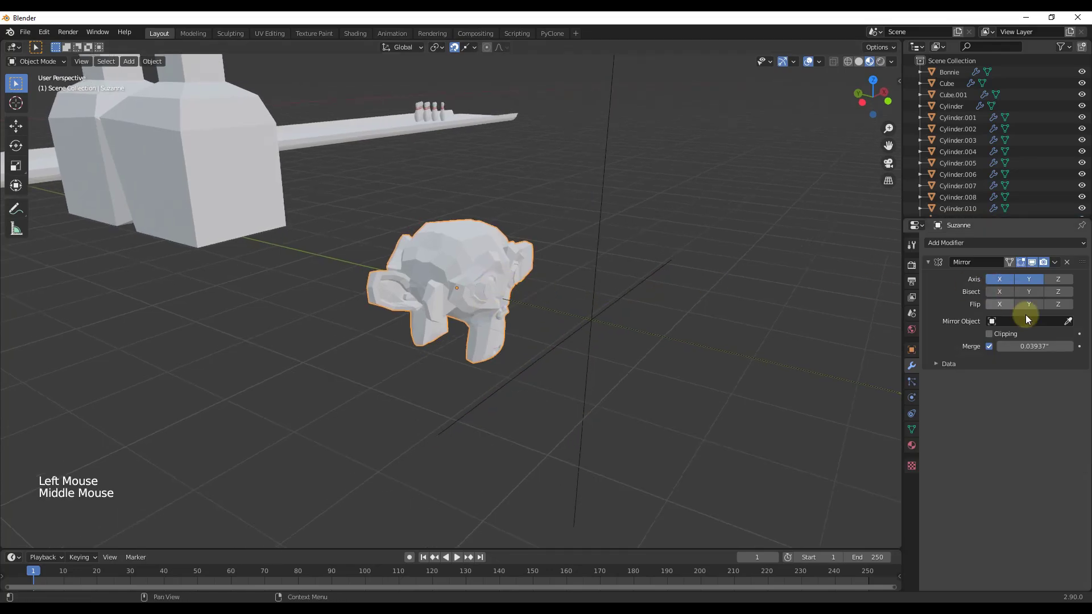
left_click(1069, 322)
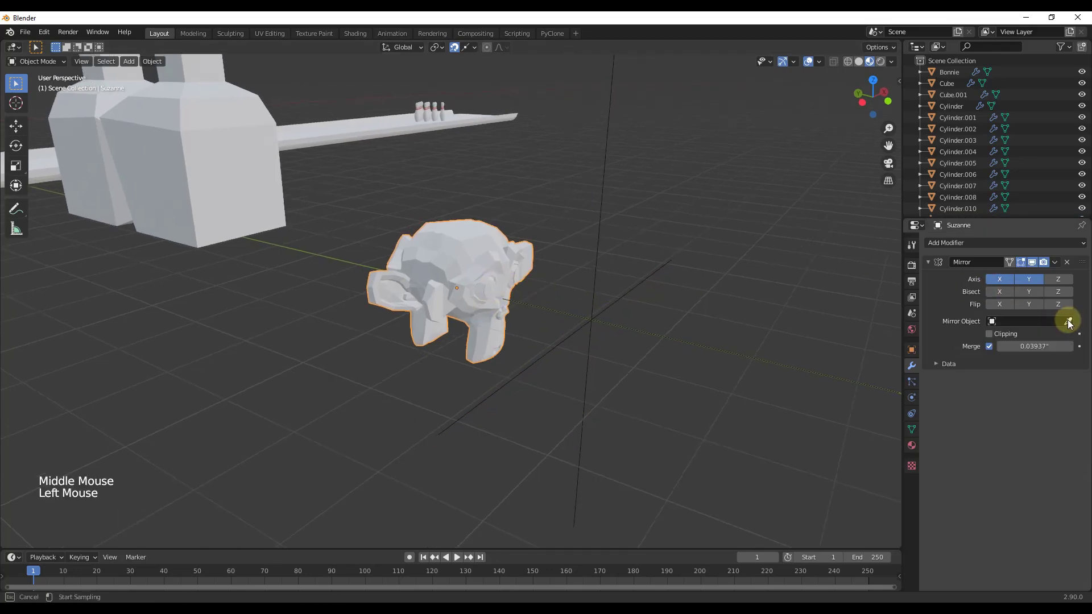
left_click(599, 314)
middle_click_drag(600, 290, 586, 333)
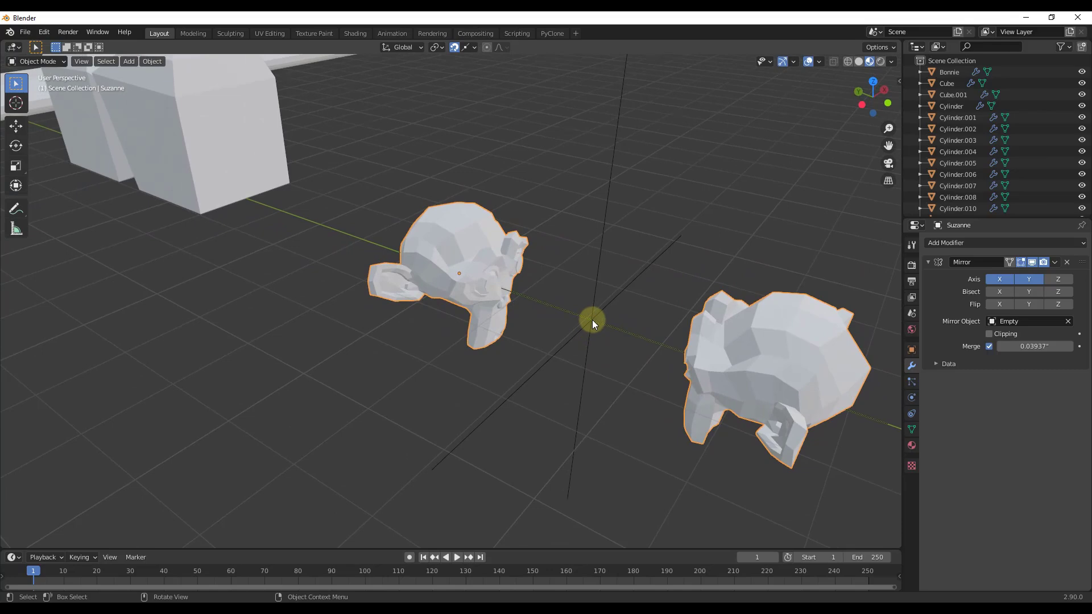
Step: Move the empty within the horizontal XY plane, about 32.3" along X and -7.2" along Y
left_click(592, 321)
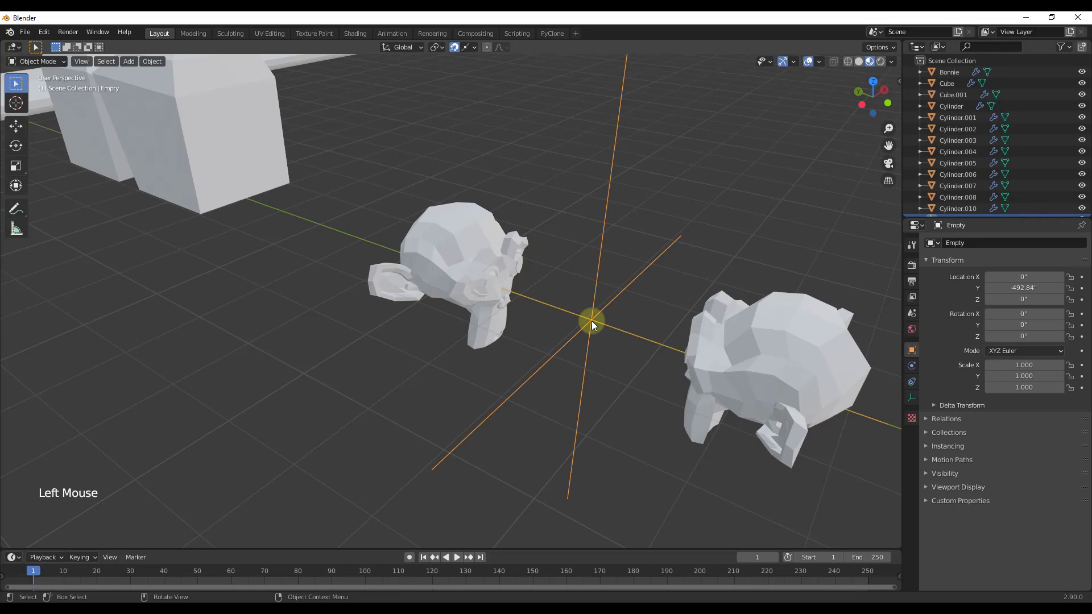
key("g")
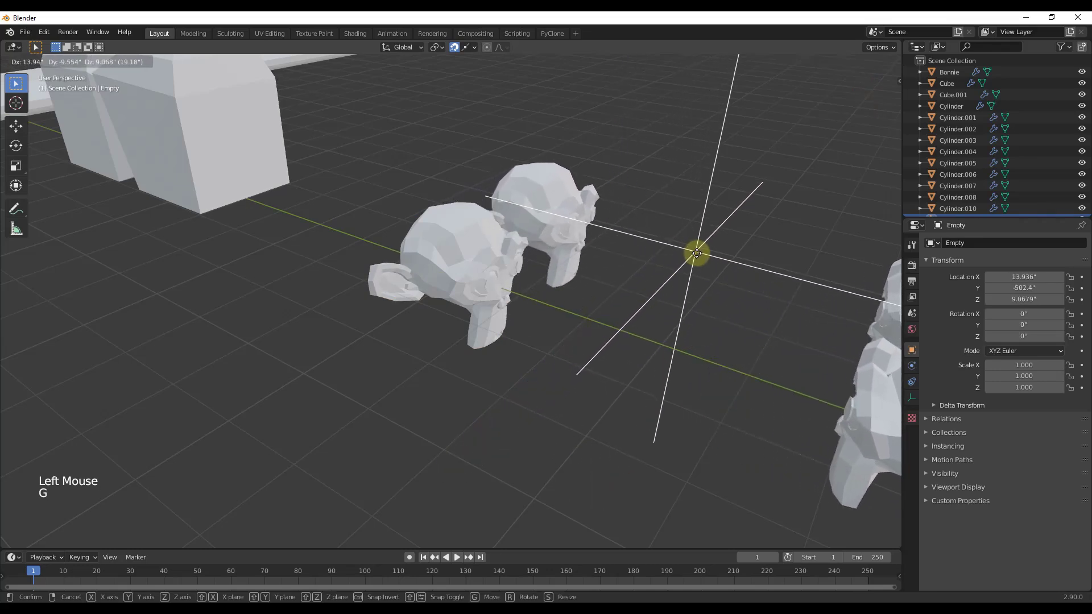
key("shift+z")
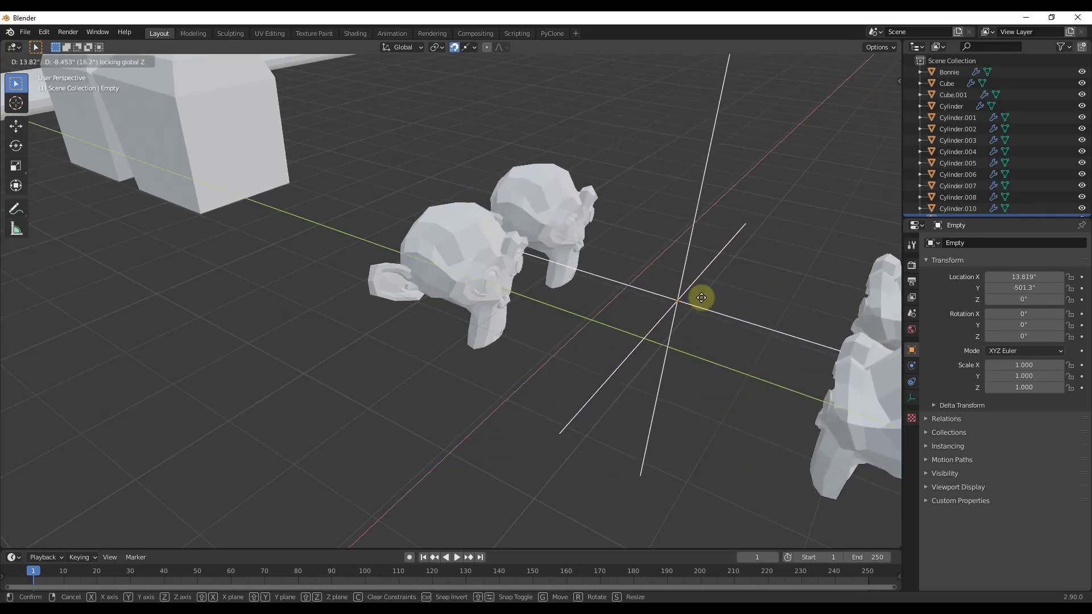
left_click(708, 263)
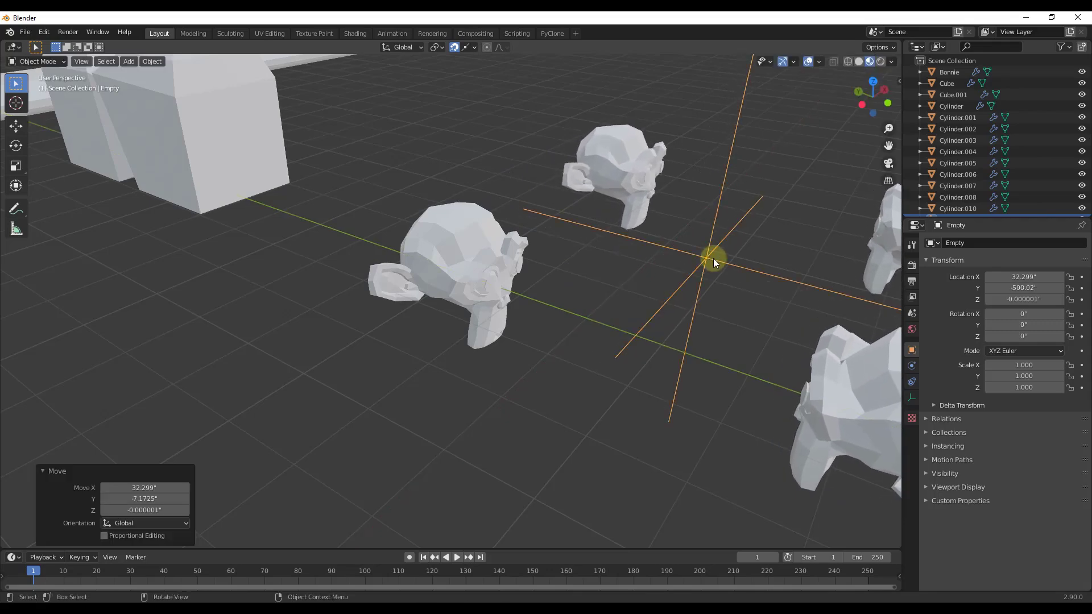
Step: Examine how the monkey head and its mirrored copies are arranged around the empty
scroll(711, 264, "down", 4)
middle_click_drag(711, 264, 632, 288)
left_click(498, 247)
scroll(630, 245, "up", 4)
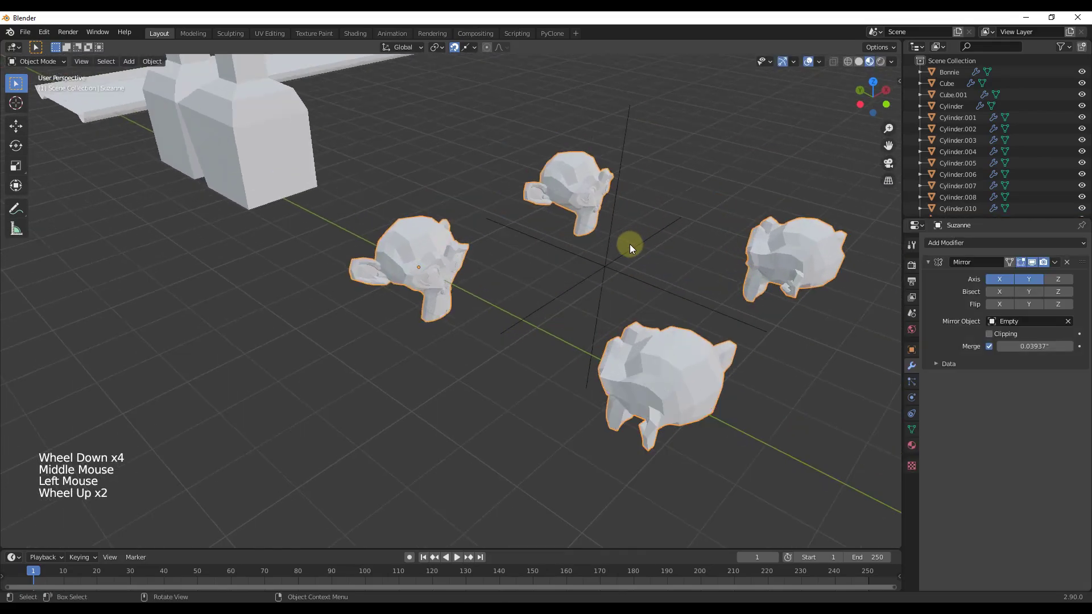
left_click(592, 277)
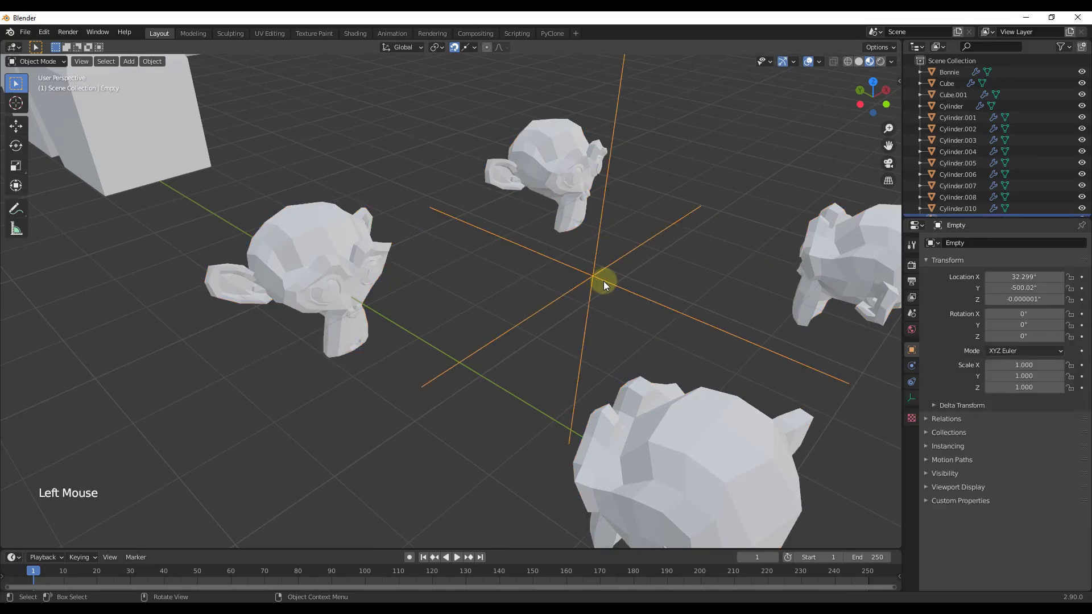
middle_click_drag(603, 281, 601, 347)
scroll(626, 324, "down", 3)
scroll(626, 324, "up", 2)
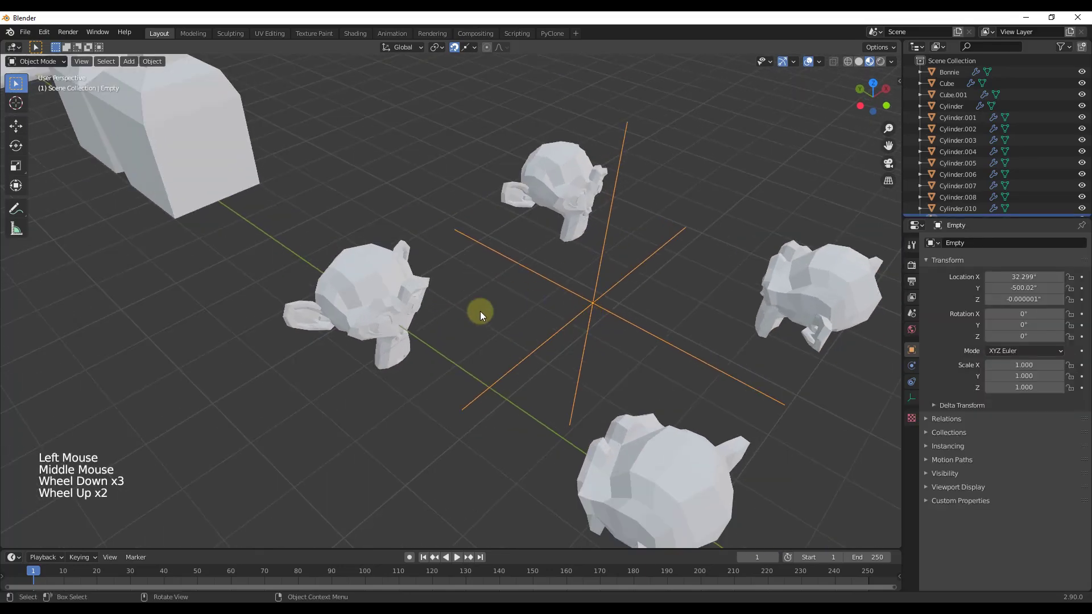
left_click(397, 293)
scroll(574, 309, "down", 2)
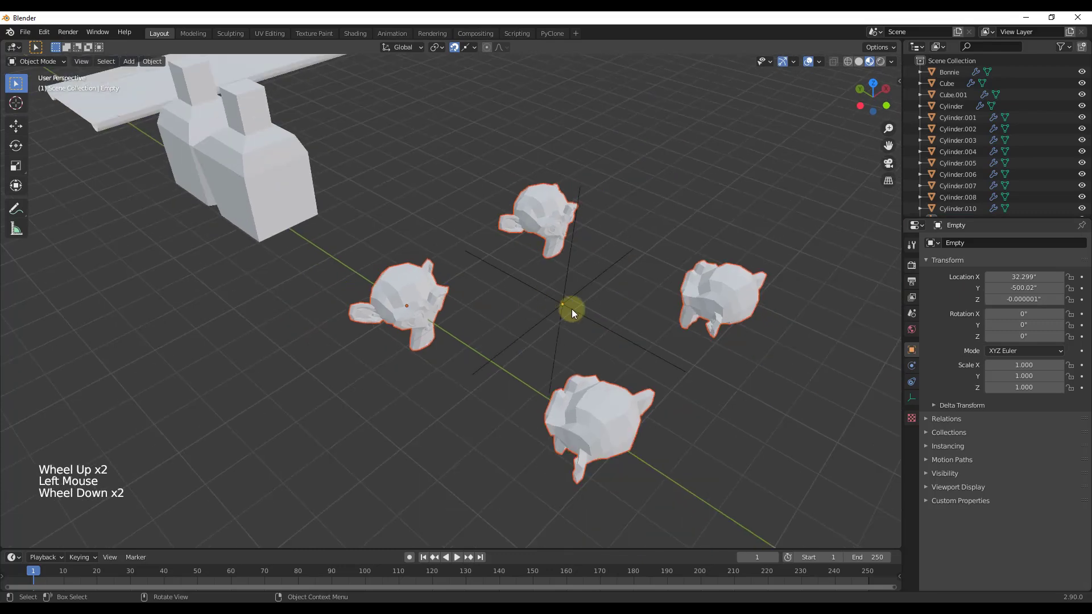
scroll(570, 308, "down", 1)
Step: Rotate the empty about 5.4° around global Z and move it about 20.3" along X and -21.1" along Y
left_click(563, 306)
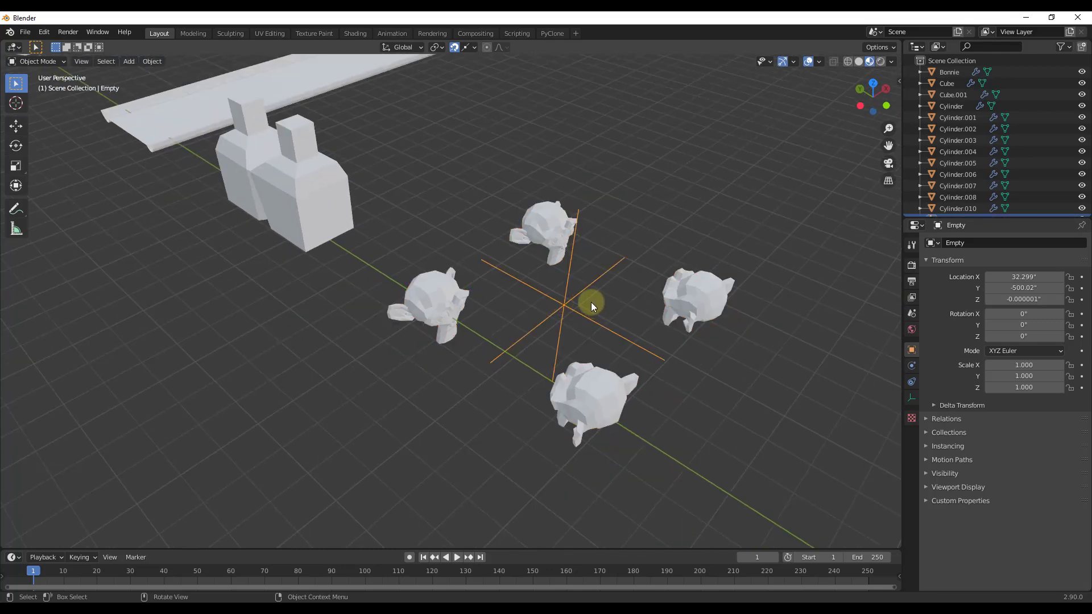
key("r")
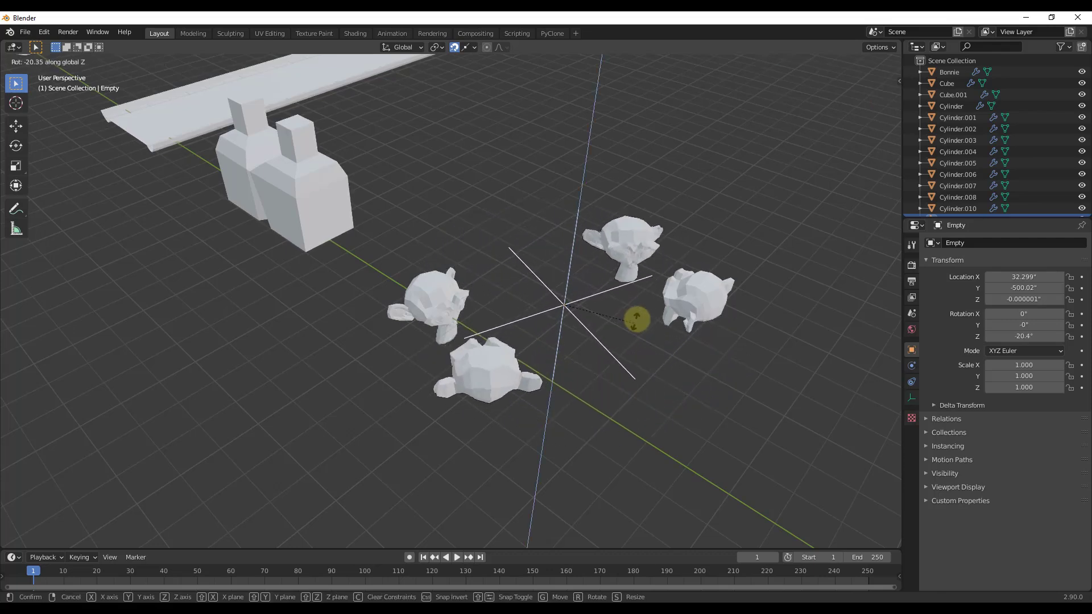
left_click(575, 312)
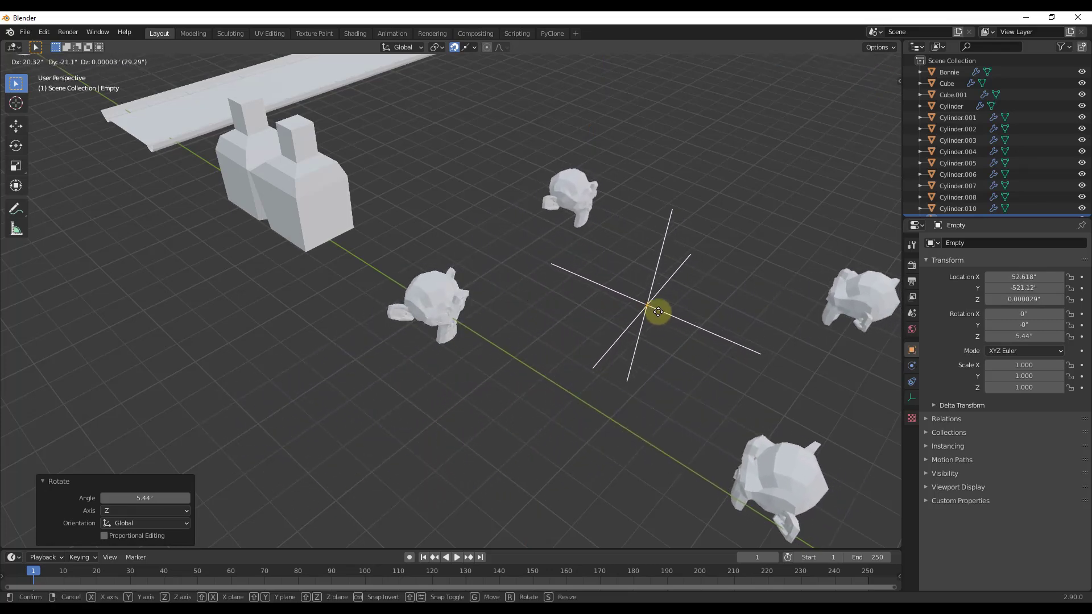
left_click(665, 310)
Step: Rotate the empty about -13.1° around the global Z axis
key("r")
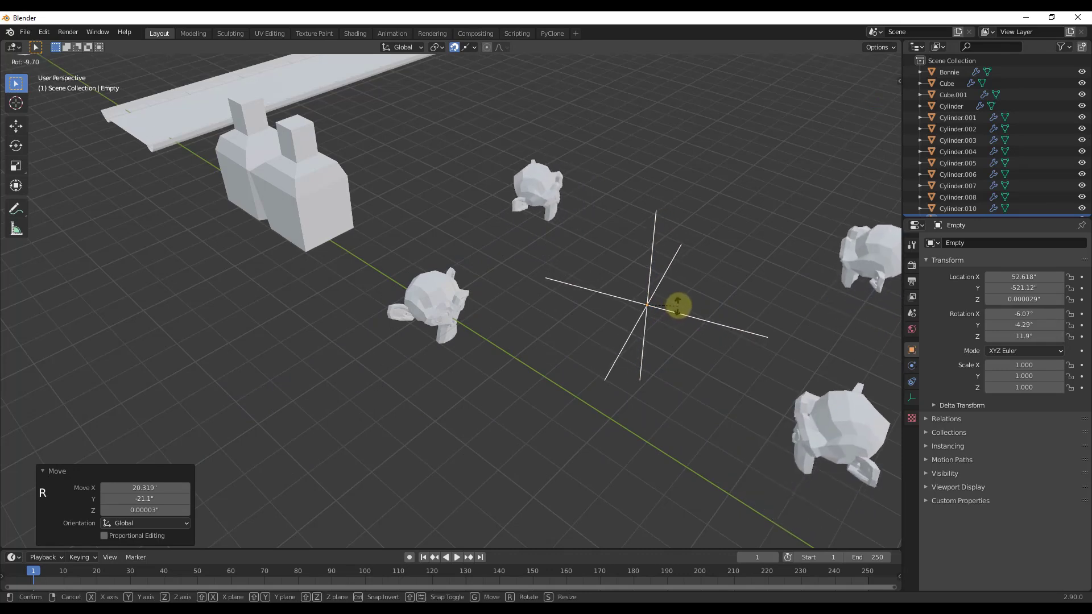
key("z")
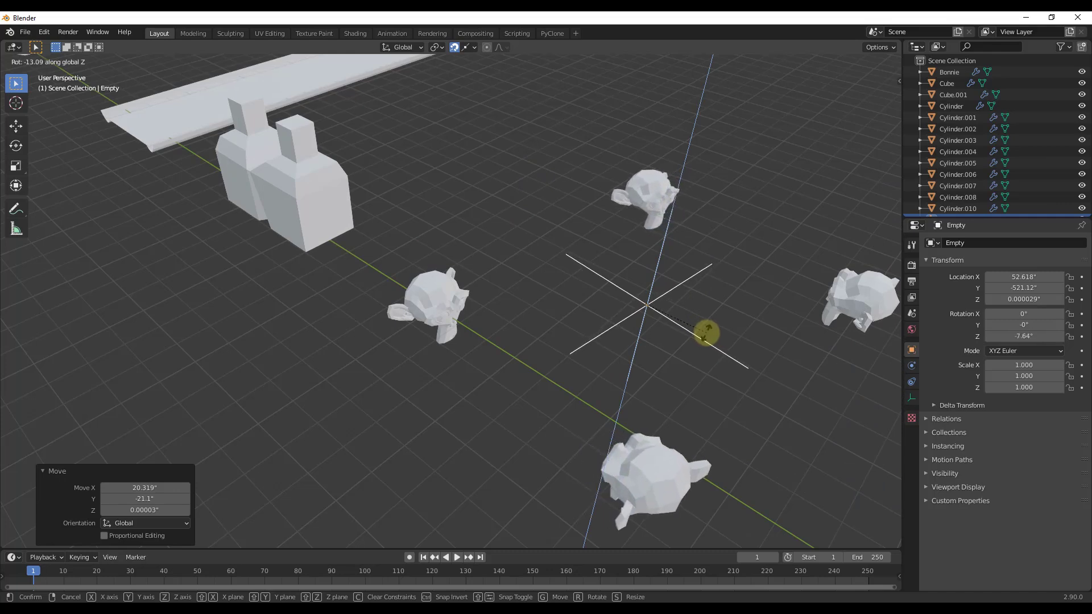
left_click(706, 333)
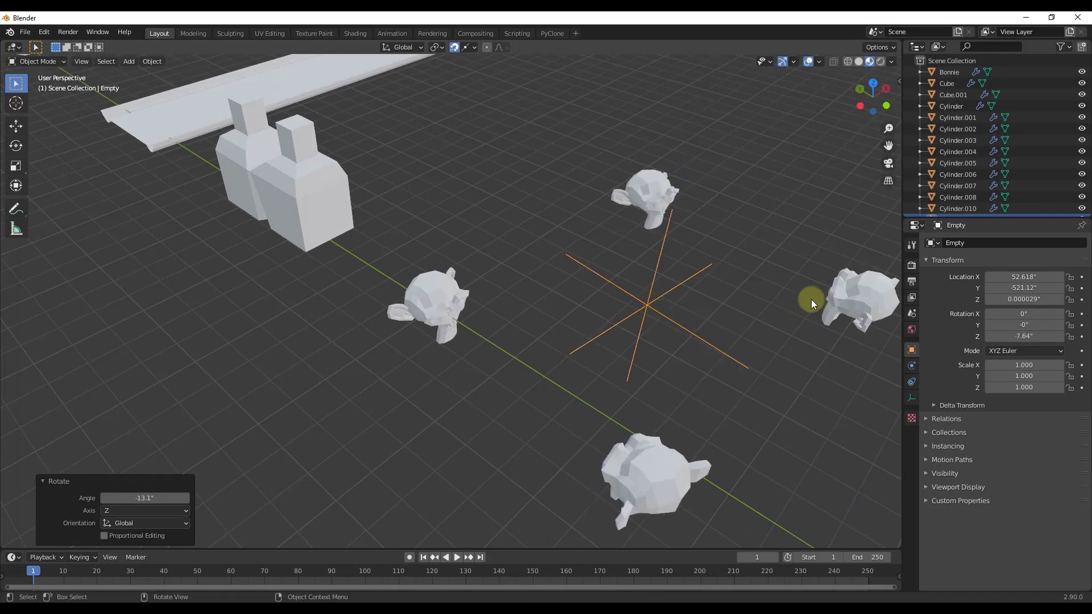